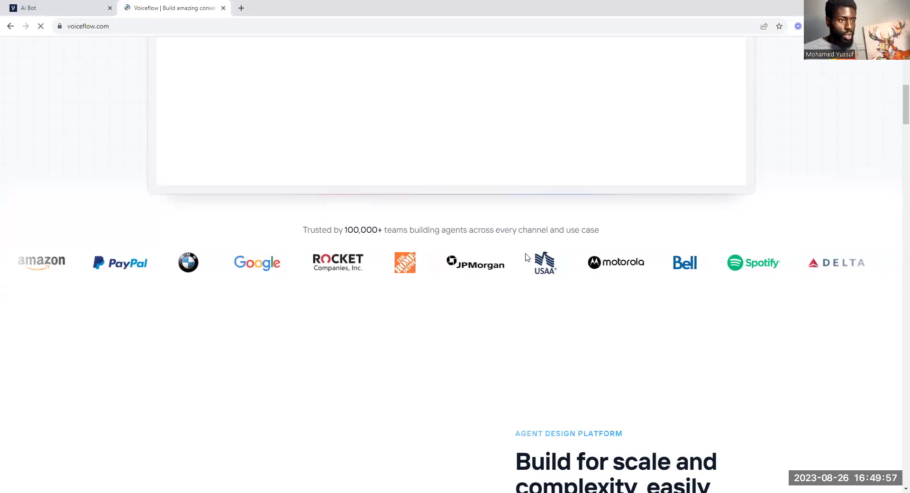
- Look over the Voiceflow homepage and its banking assistant example, and close that page to return to the Ai Bot project
{"action": "scroll", "coordinate": [500, 294], "scroll_direction": "up", "scroll_amount": 4}
{"action": "scroll", "coordinate": [498, 292], "scroll_direction": "up", "scroll_amount": 5}
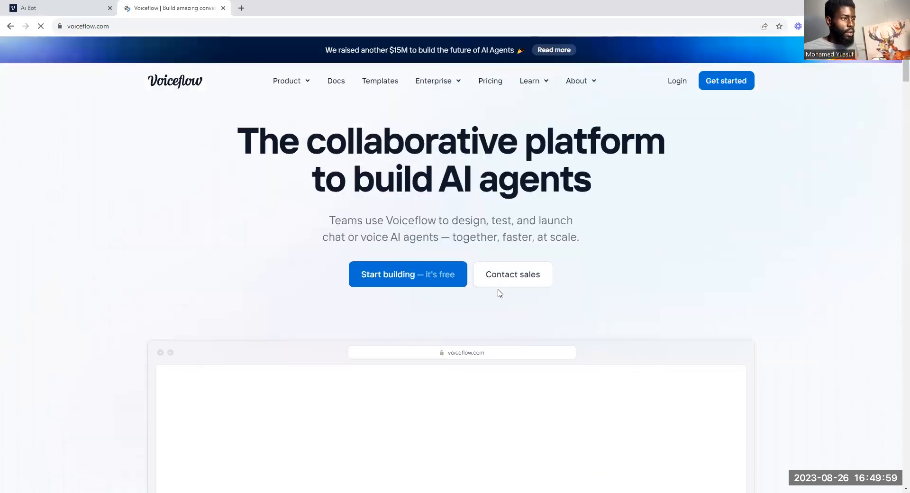
{"action": "scroll", "coordinate": [482, 282], "scroll_direction": "down", "scroll_amount": 4}
{"action": "scroll", "coordinate": [482, 283], "scroll_direction": "down", "scroll_amount": 2}
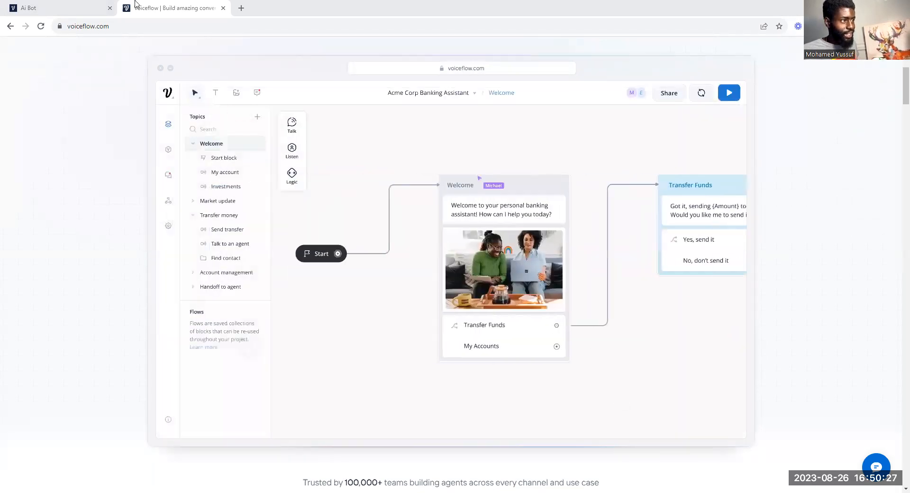
{"action": "left_click", "coordinate": [223, 9]}
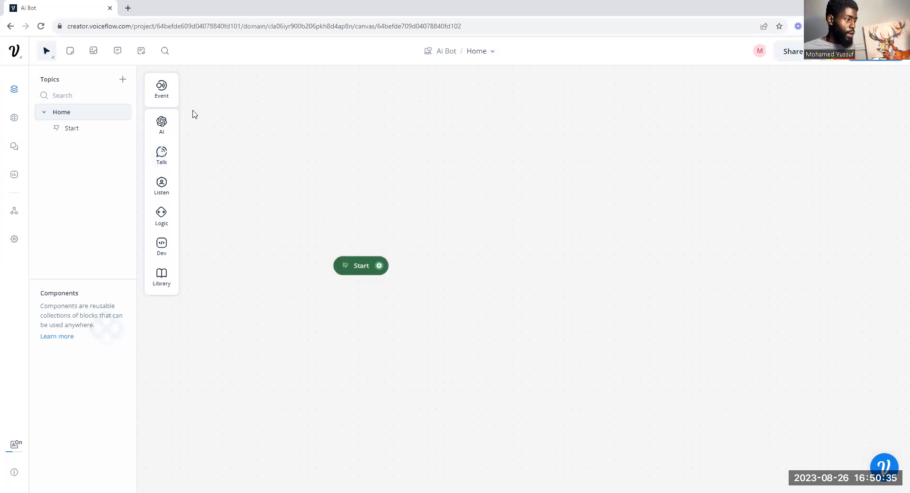
- Search Google for "rvs for sale" in a new tab and show the image results
{"action": "left_click", "coordinate": [128, 8]}
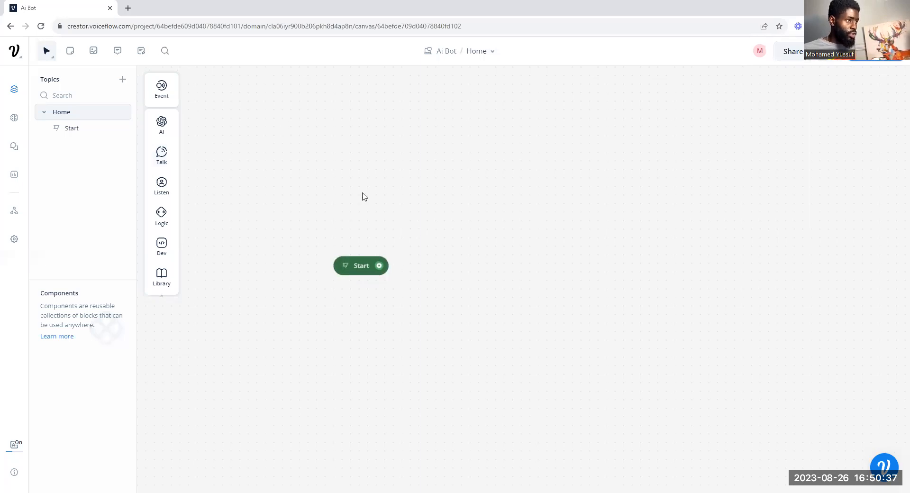
{"action": "left_click", "coordinate": [414, 196]}
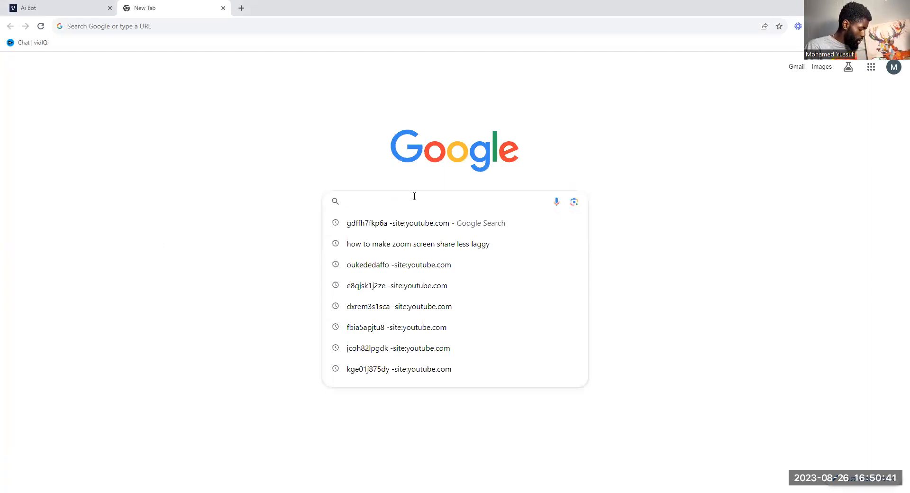
{"action": "type", "text": "rvs "}
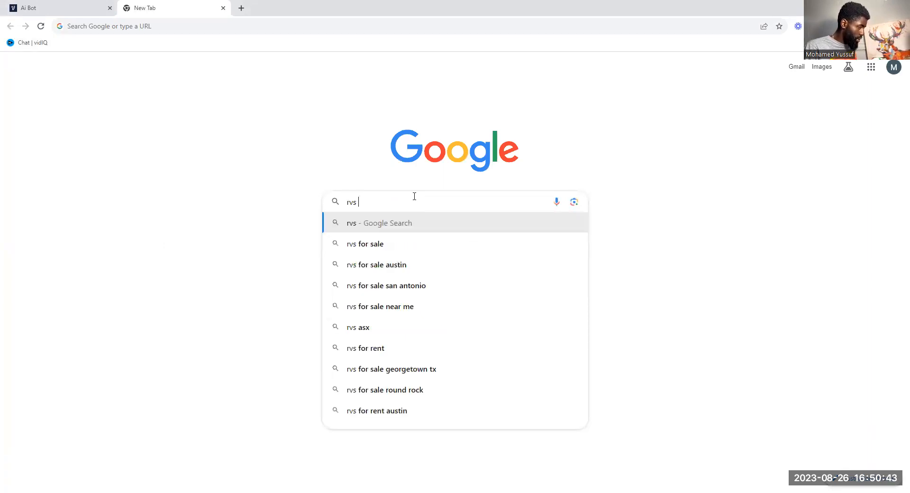
{"action": "type", "text": "for sale"}
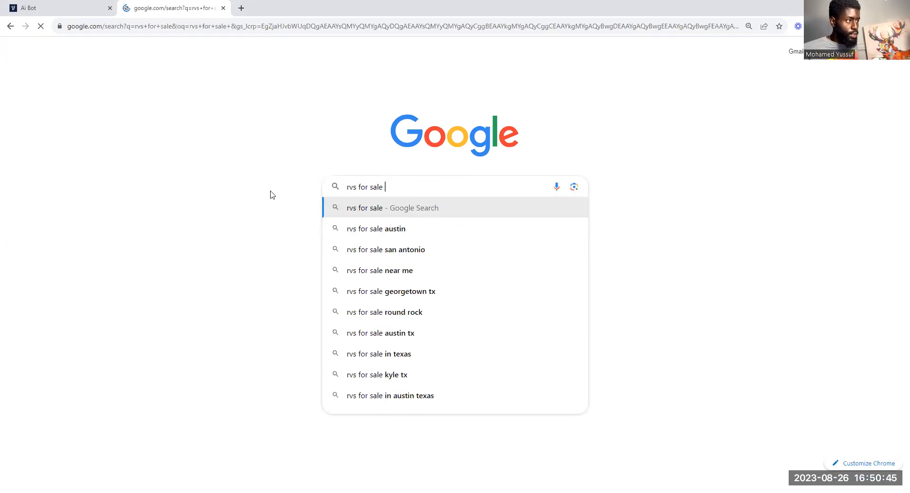
{"action": "key", "text": "Return"}
{"action": "left_click", "coordinate": [233, 100]}
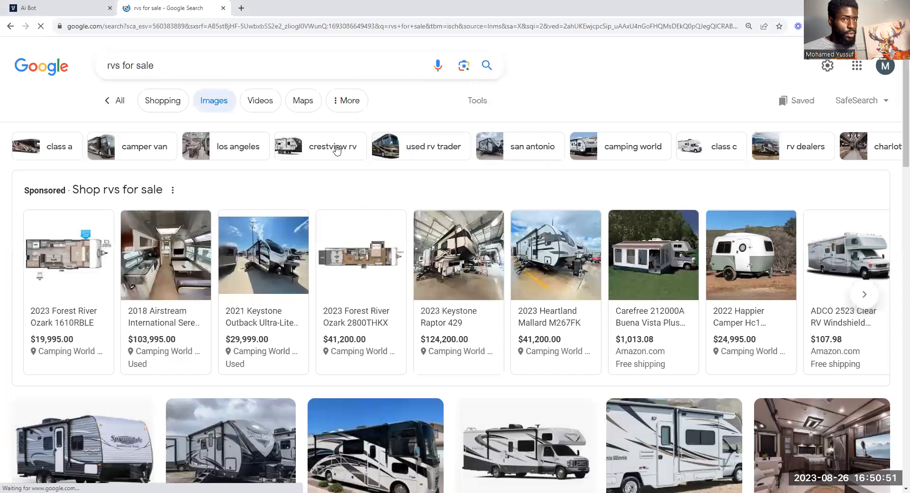
- Save the Orangewood RV Center interior photo and the Howdy RV Corpus Christi trailer photo, the latter as download (12).jpg in Downloads
{"action": "scroll", "coordinate": [336, 151], "scroll_direction": "down", "scroll_amount": 7}
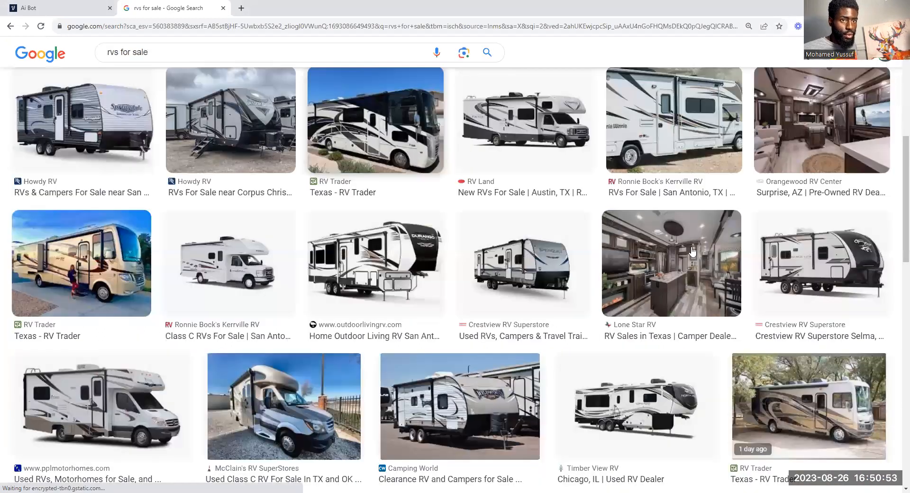
{"action": "right_click", "coordinate": [812, 138]}
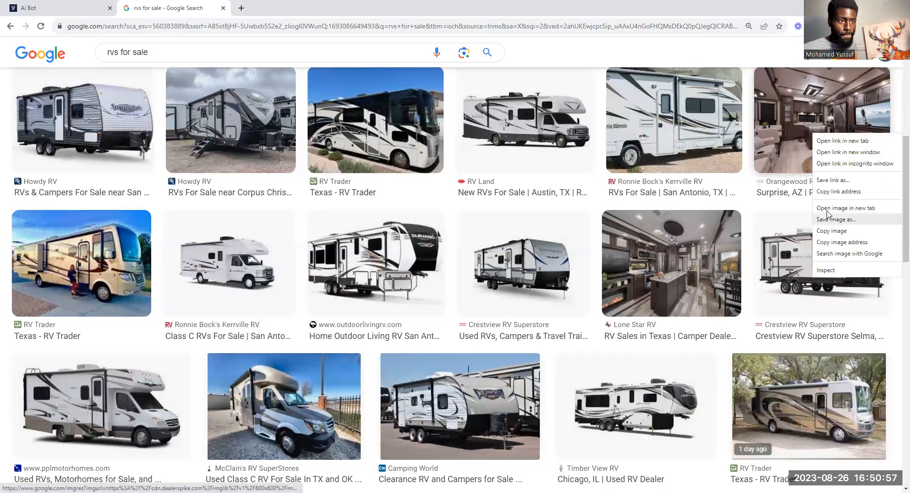
{"action": "left_click", "coordinate": [827, 214]}
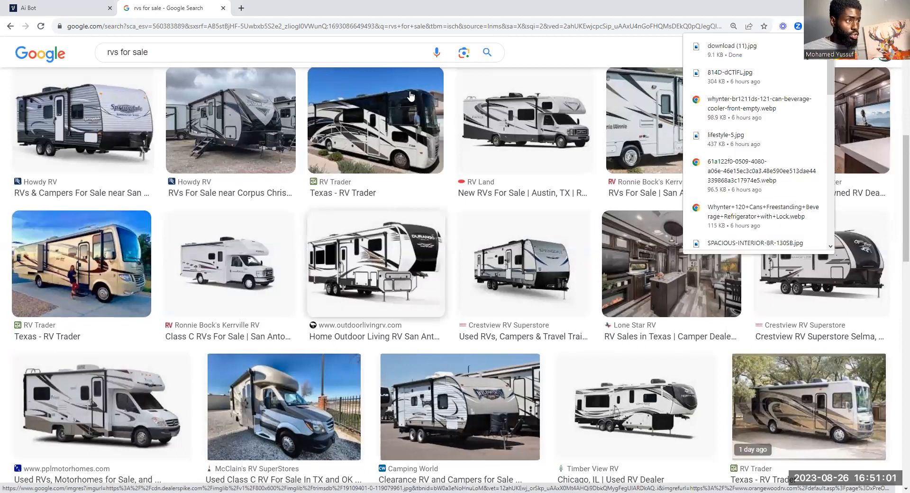
{"action": "right_click", "coordinate": [253, 151]}
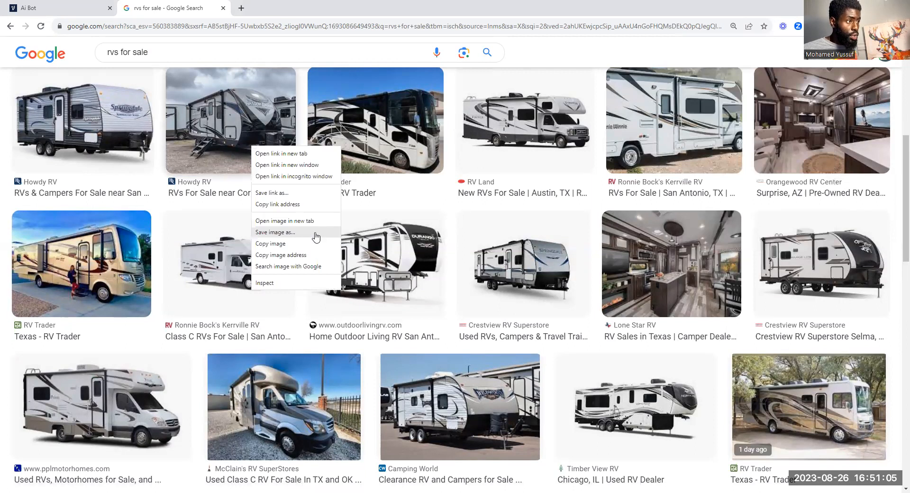
{"action": "left_click", "coordinate": [313, 234]}
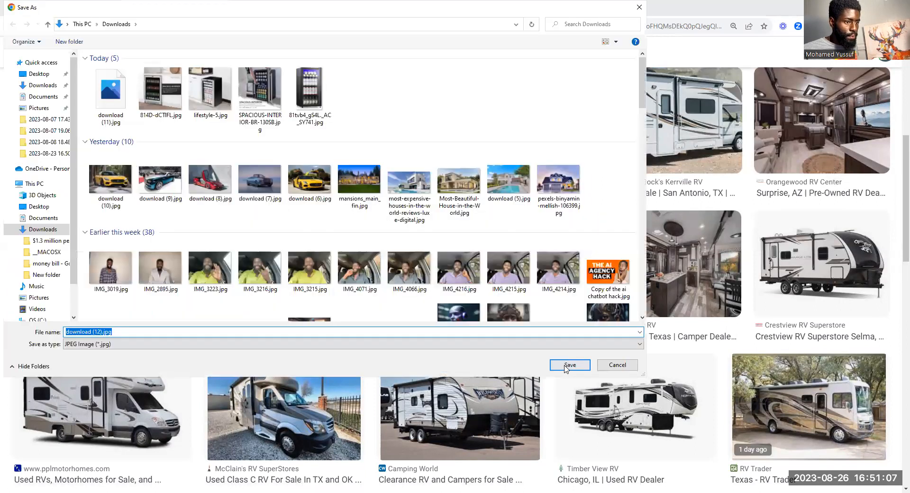
{"action": "left_click", "coordinate": [569, 365]}
- Save the Motorhomes of Texas interior photo as images (5).jpg in Downloads, and save the Niel's RV interior photo
{"action": "scroll", "coordinate": [677, 226], "scroll_direction": "down", "scroll_amount": 5}
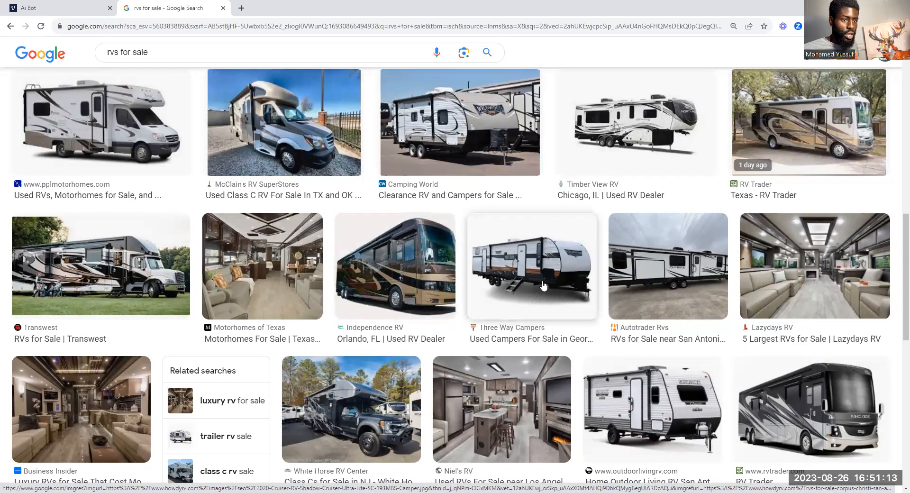
{"action": "right_click", "coordinate": [288, 272]}
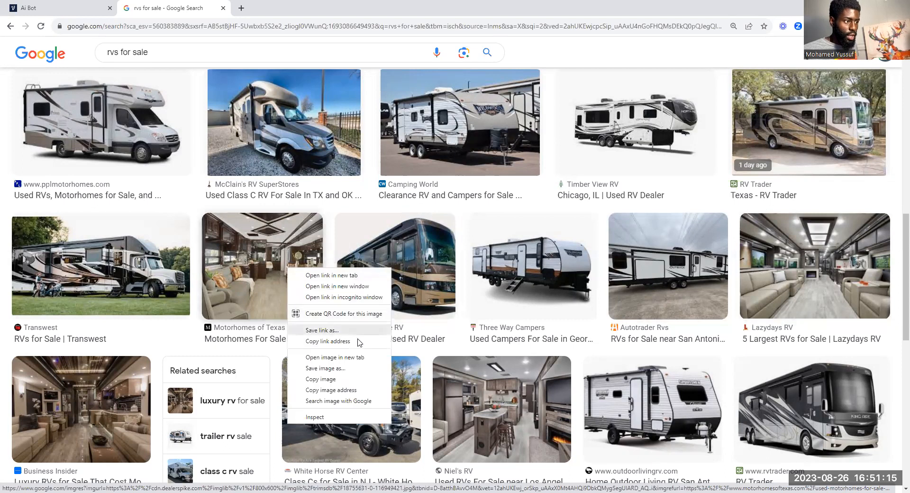
{"action": "left_click", "coordinate": [360, 368]}
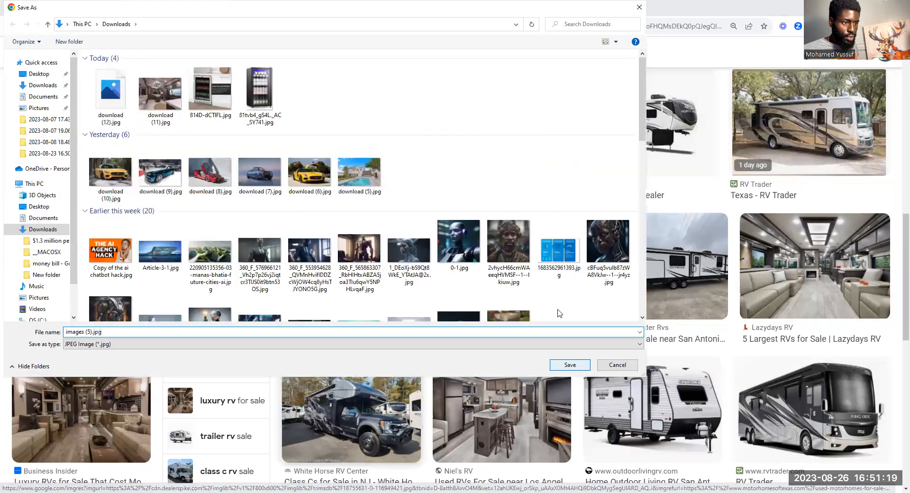
{"action": "left_click", "coordinate": [570, 364]}
{"action": "scroll", "coordinate": [555, 408], "scroll_direction": "down", "scroll_amount": 3}
{"action": "right_click", "coordinate": [537, 265]}
{"action": "left_click", "coordinate": [576, 369]}
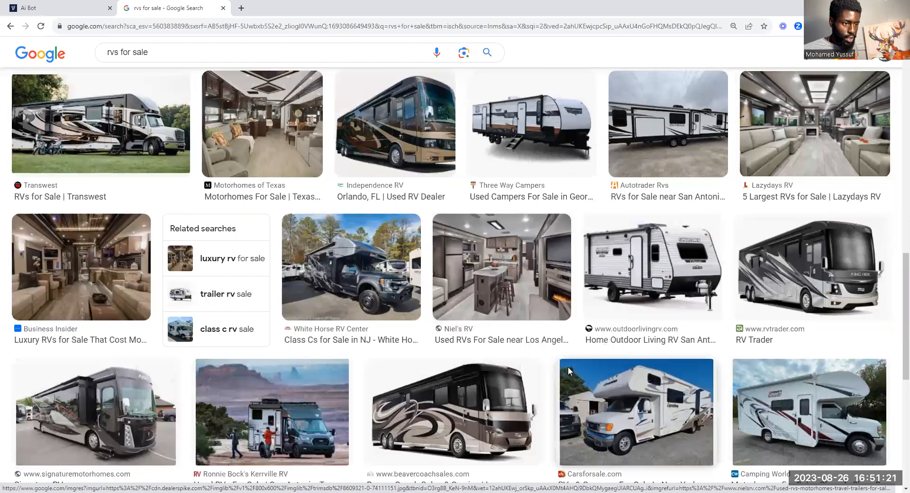
{"action": "key", "text": "Return"}
- Save the RVT.com San Antonio RV photo from the image results
{"action": "scroll", "coordinate": [293, 284], "scroll_direction": "down", "scroll_amount": 6}
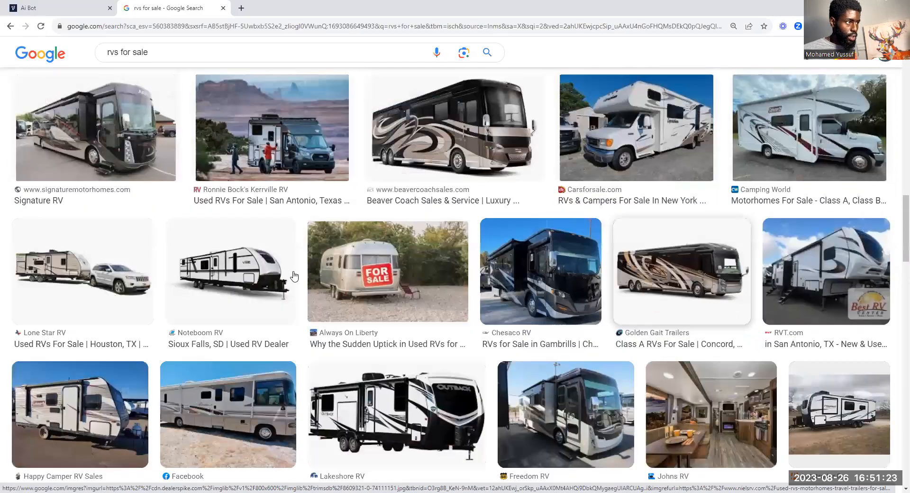
{"action": "right_click", "coordinate": [308, 142]}
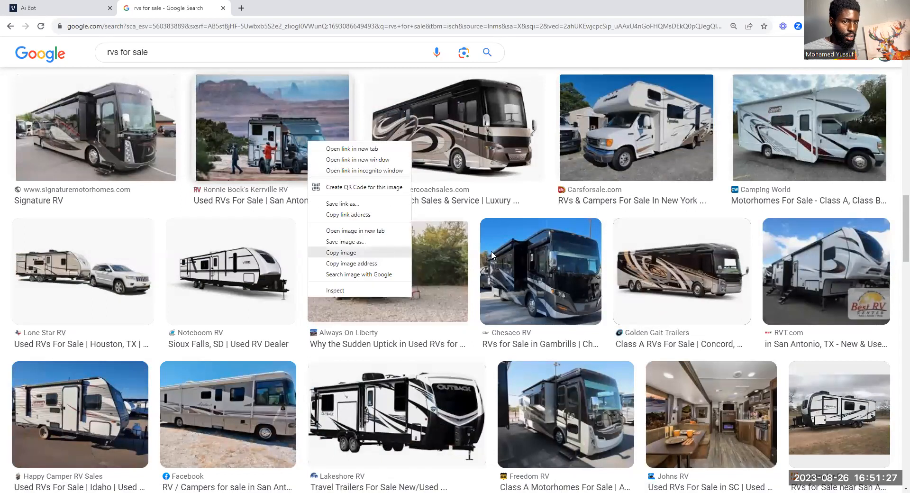
{"action": "scroll", "coordinate": [803, 363], "scroll_direction": "up", "scroll_amount": 2}
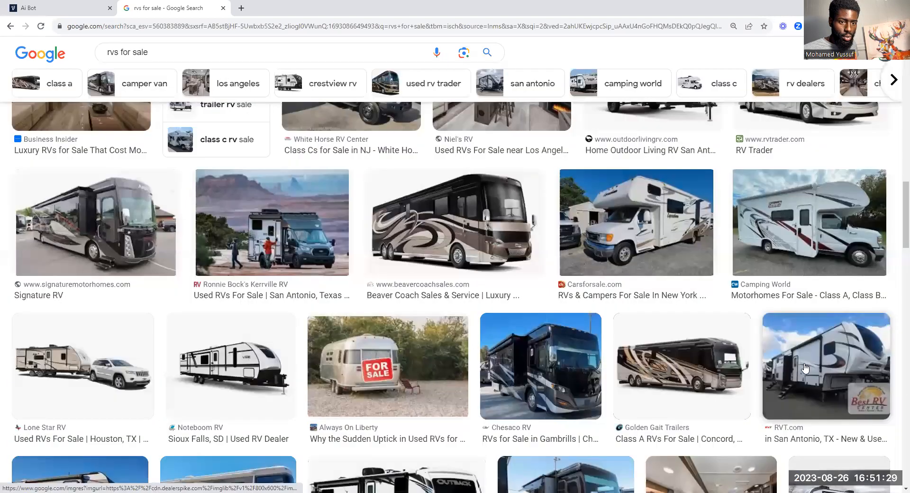
{"action": "right_click", "coordinate": [806, 365]}
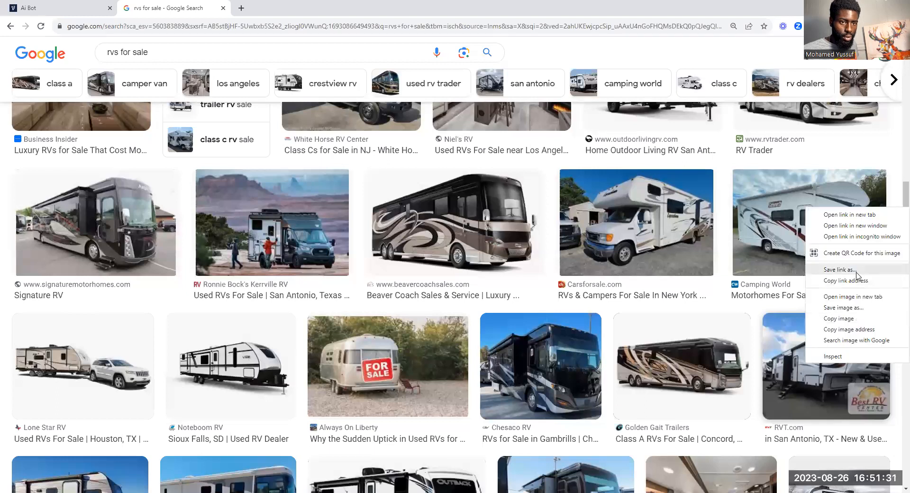
{"action": "left_click", "coordinate": [867, 308]}
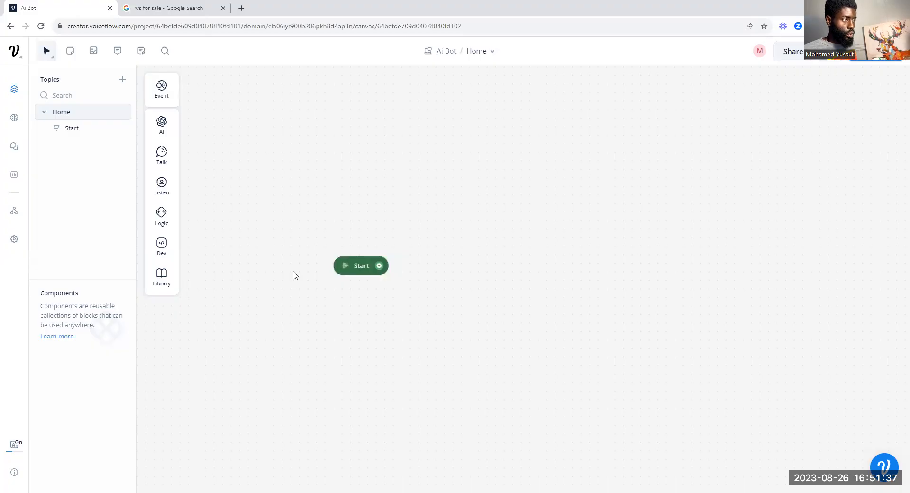
- Add a Text block connected to Start in the Ai Bot project with the reply HELLO, WELCOME TO "SOLD BY AI"
{"action": "mouse_move", "coordinate": [165, 150]}
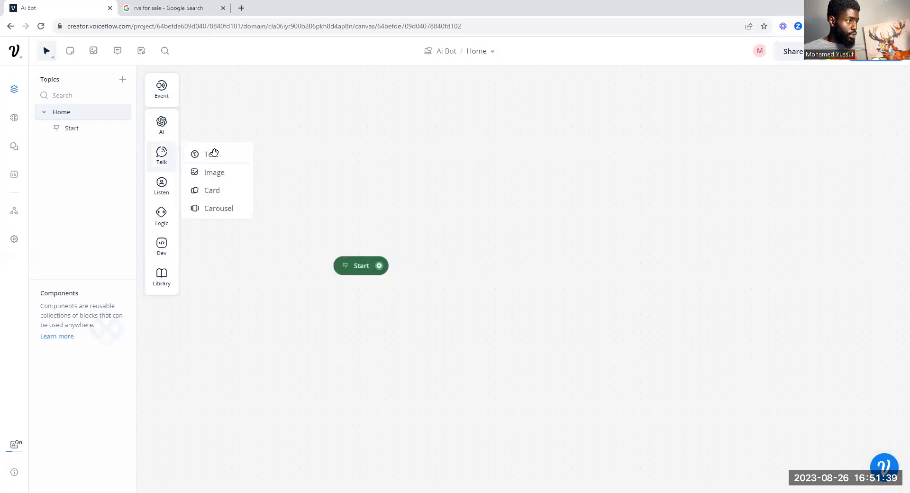
{"action": "left_click_drag", "start_coordinate": [214, 152], "coordinate": [517, 246]}
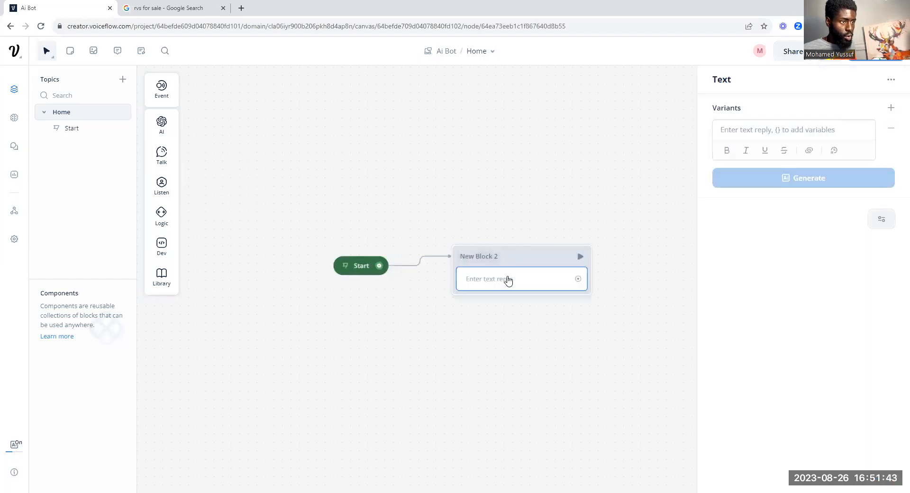
{"action": "left_click", "coordinate": [785, 129]}
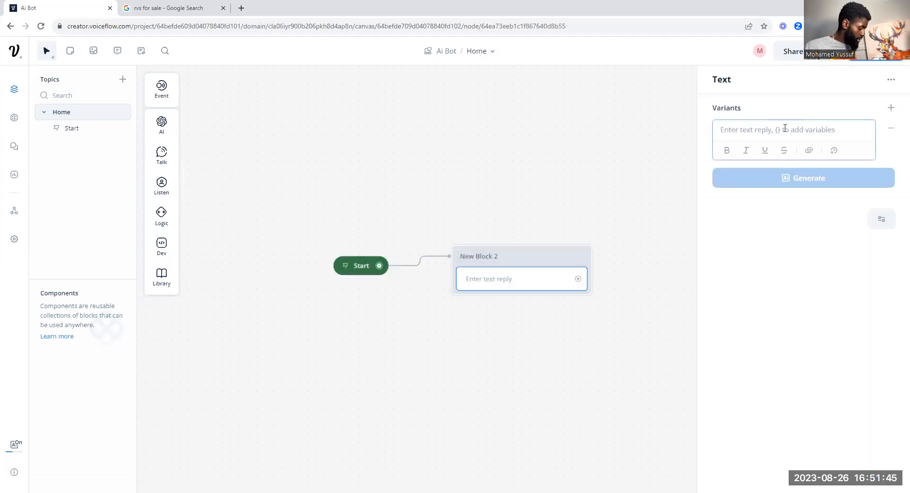
{"action": "type", "text": "HELLO,"}
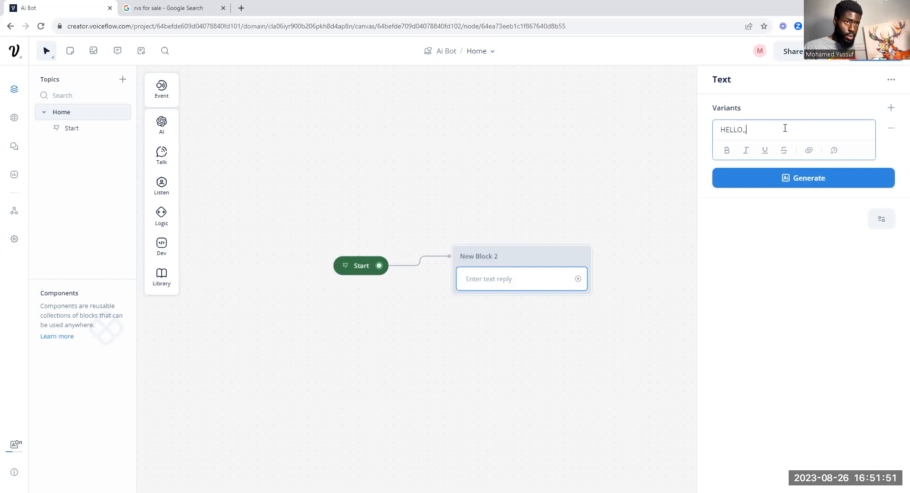
{"action": "type", "text": " WEL"}
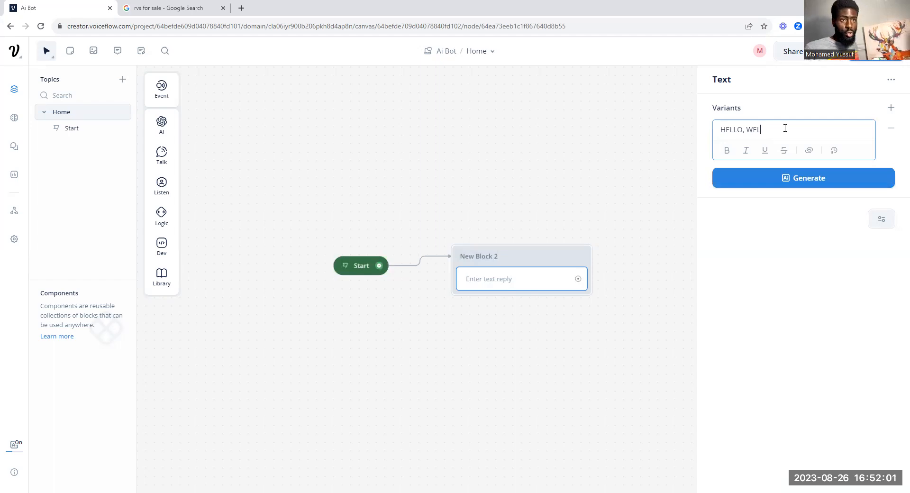
{"action": "type", "text": "COME TO SOLD BY AI\""}
{"action": "left_click", "coordinate": [795, 130]}
{"action": "type", "text": "\""}
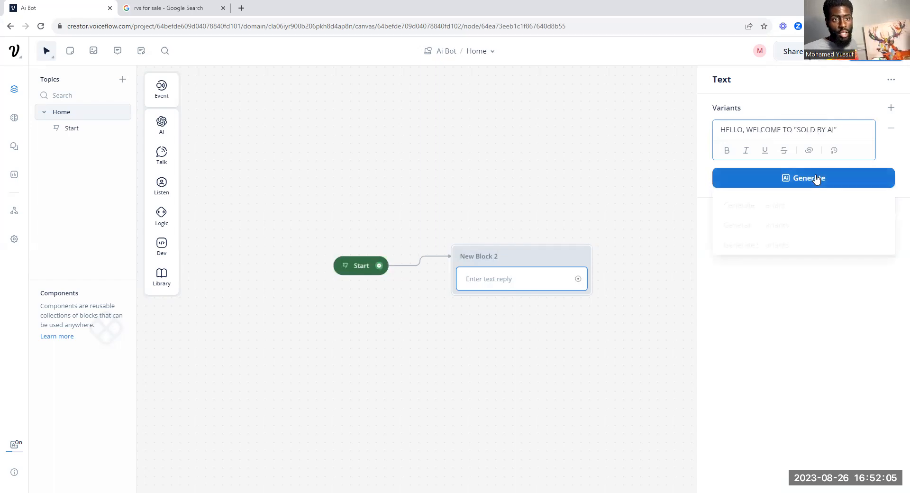
- Generate 5 AI variants of the welcome message and accept them all
{"action": "mouse_move", "coordinate": [812, 178]}
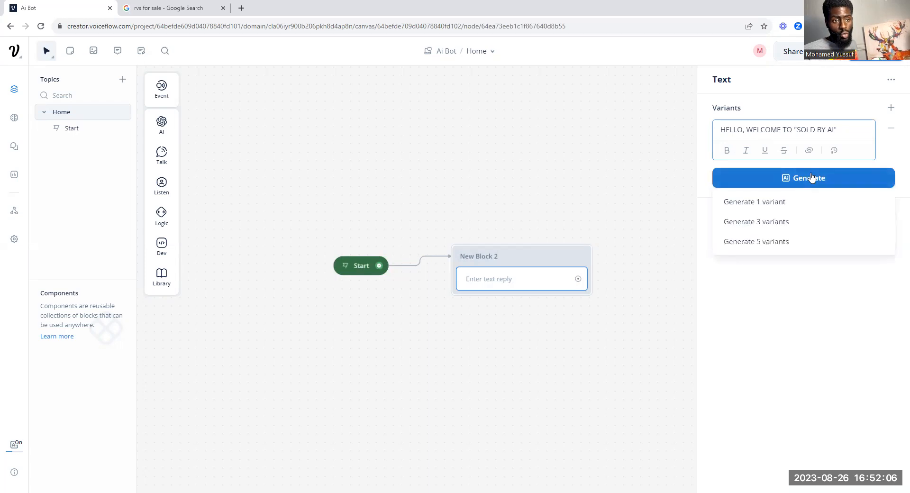
{"action": "left_click", "coordinate": [765, 242]}
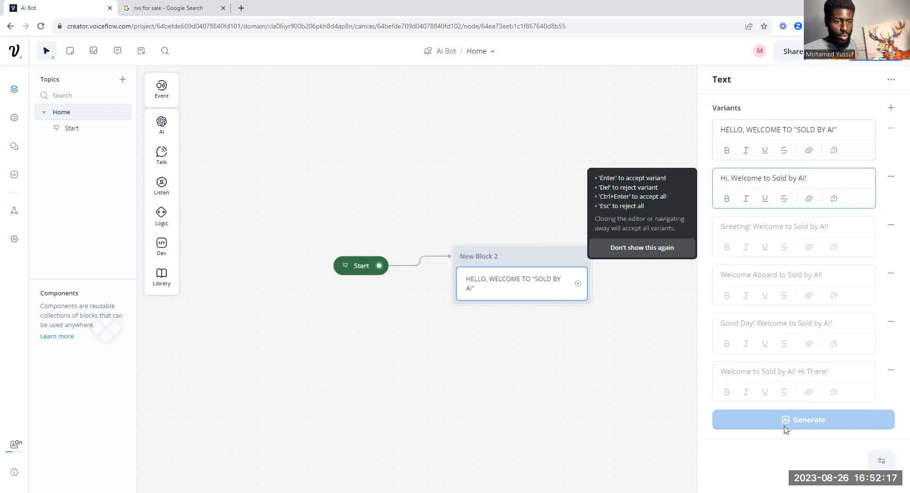
{"action": "left_click", "coordinate": [576, 177]}
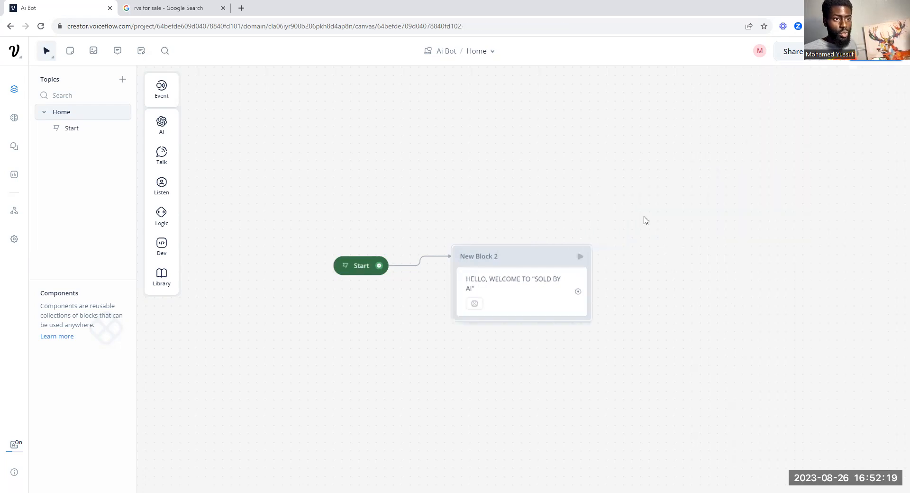
- Run a test of the assistant to check the welcome message, and return to the designer
{"action": "left_click", "coordinate": [876, 52]}
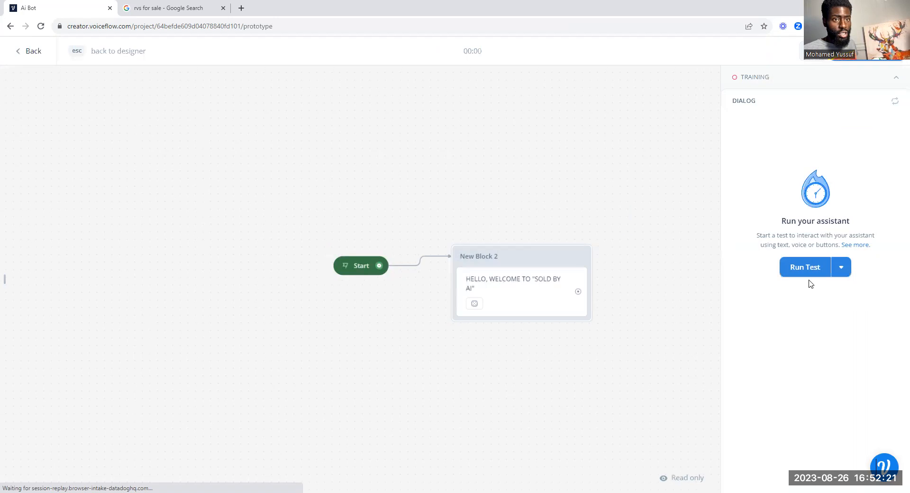
{"action": "left_click", "coordinate": [805, 268]}
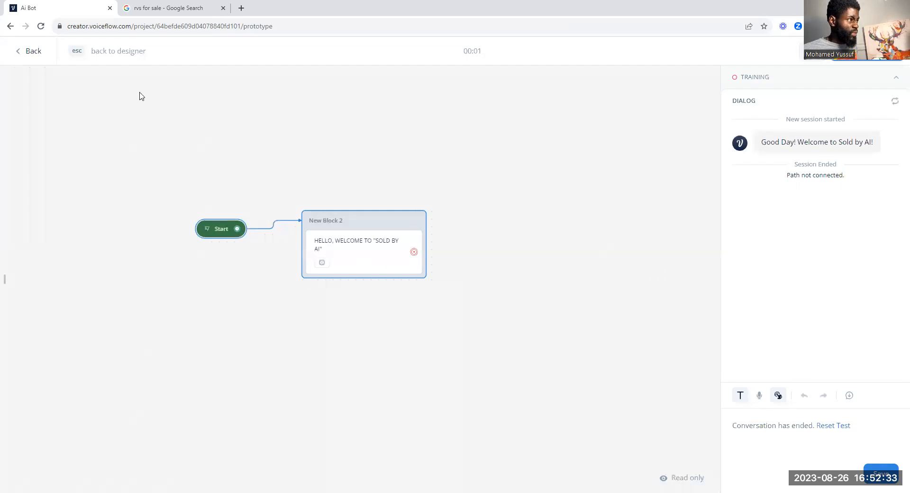
{"action": "left_click", "coordinate": [232, 232]}
{"action": "key", "text": "Escape"}
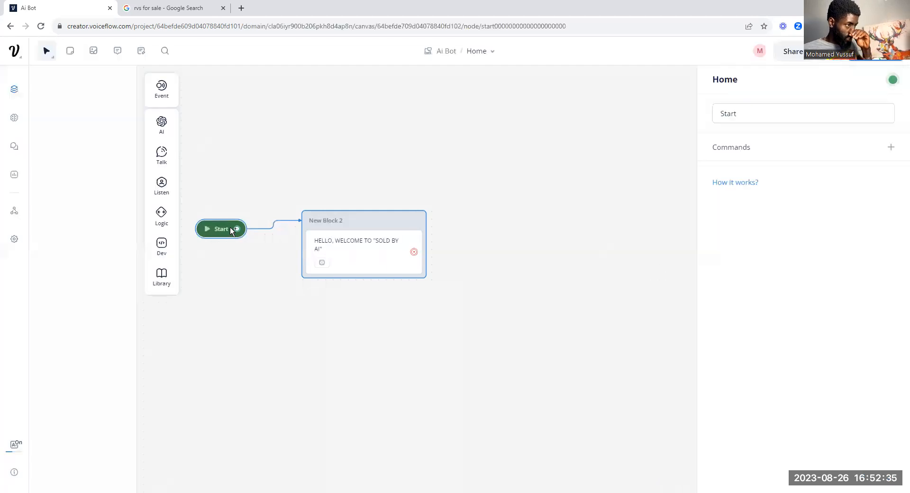
- Add two Carousel steps beneath the welcome text in New Block 2
{"action": "mouse_move", "coordinate": [162, 158]}
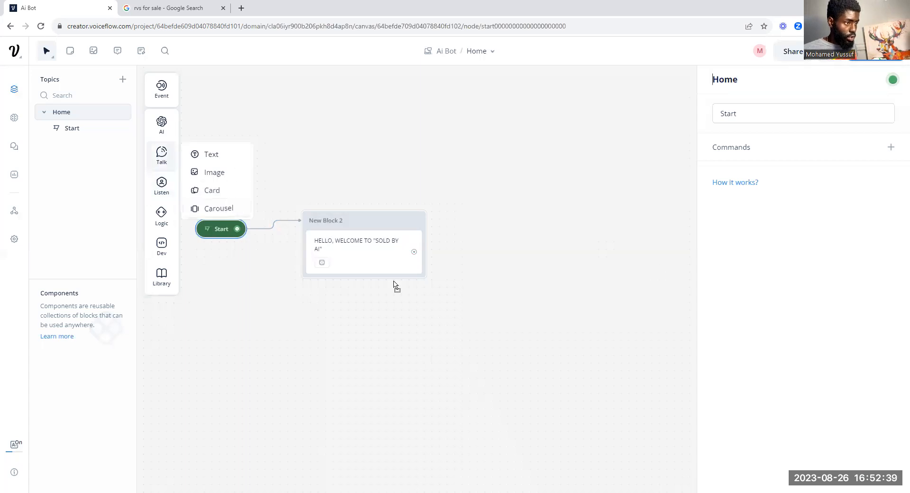
{"action": "left_click_drag", "start_coordinate": [387, 290], "coordinate": [379, 284]}
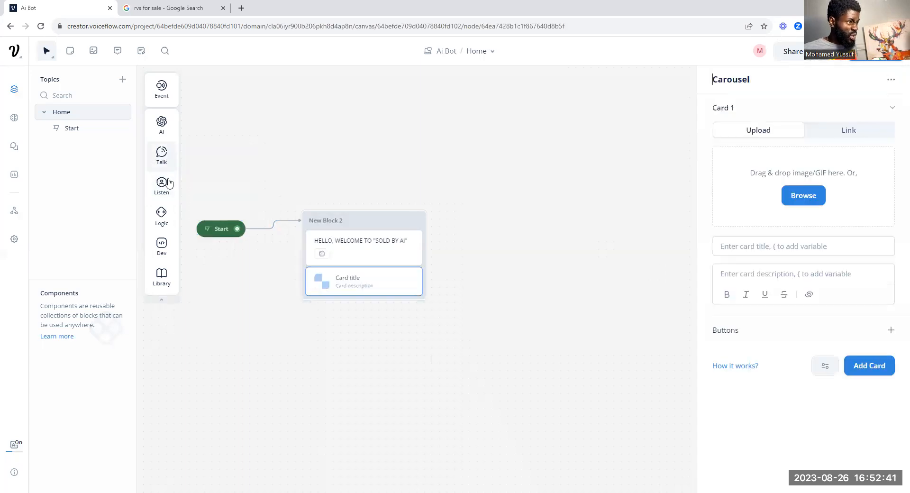
{"action": "mouse_move", "coordinate": [177, 168]}
{"action": "left_click_drag", "start_coordinate": [238, 209], "coordinate": [383, 311]}
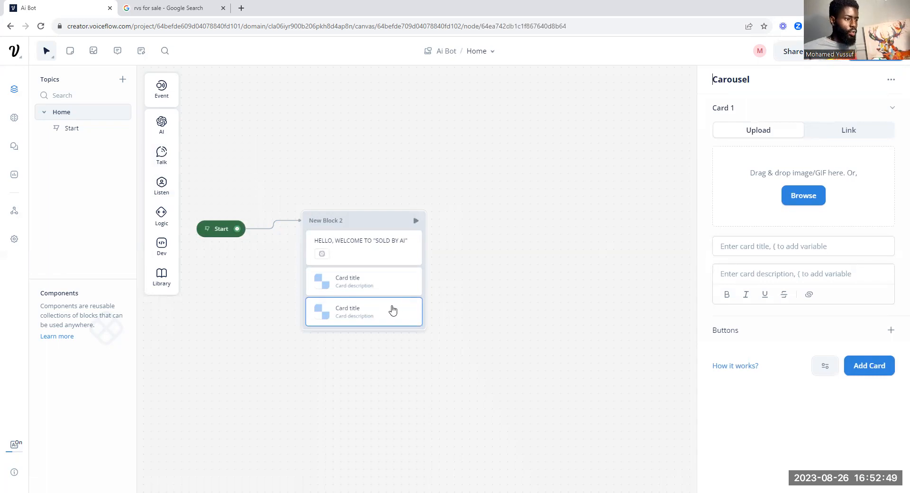
- Upload images (7).jpg from Downloads as the image of the first carousel's card
{"action": "left_click", "coordinate": [384, 285]}
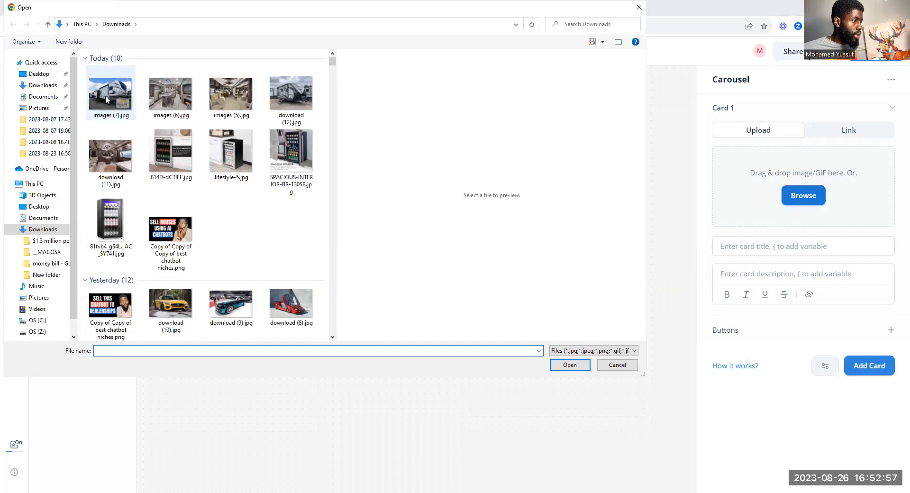
{"action": "left_click", "coordinate": [105, 96]}
{"action": "double_click", "coordinate": [106, 95]}
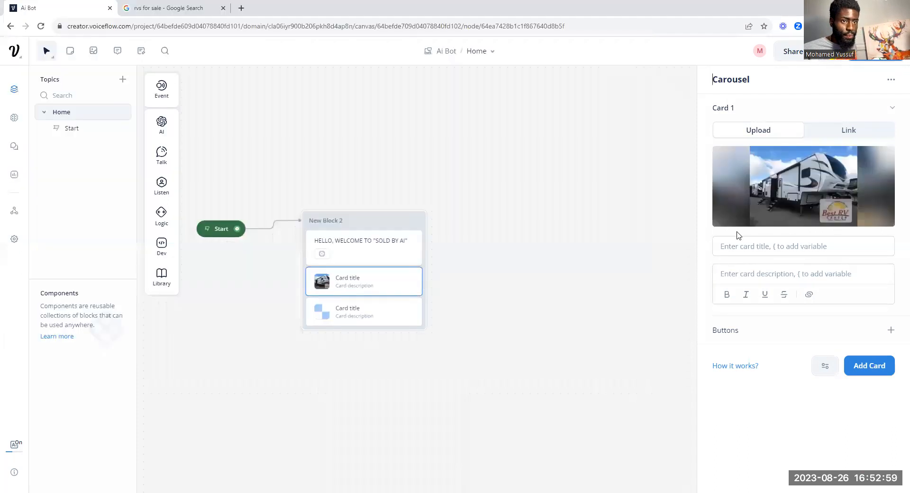
- Title the first carousel's card "PRICE: $458,785" and describe it as "this rv has space"
{"action": "left_click", "coordinate": [813, 245]}
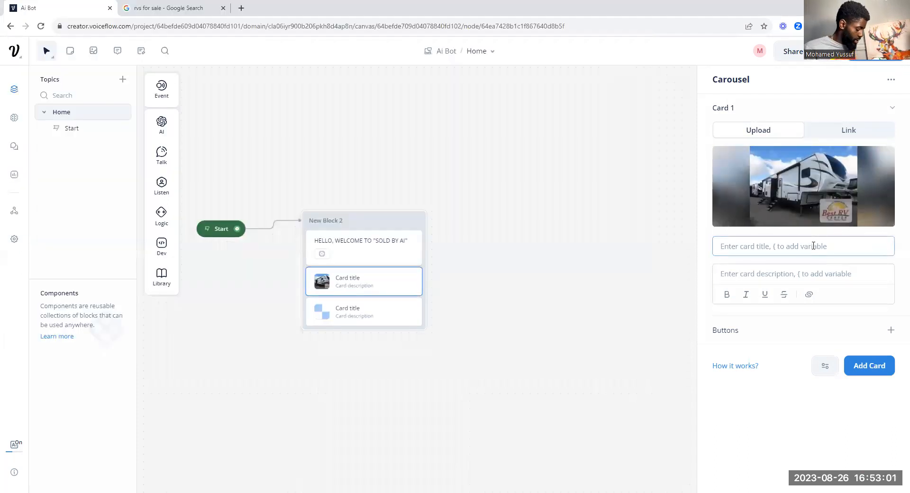
{"action": "type", "text": "PRIC"}
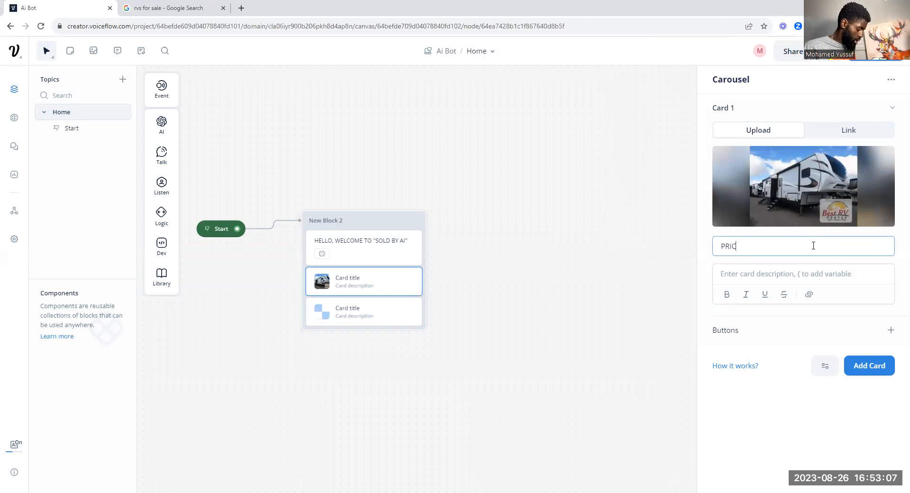
{"action": "type", "text": "E: $458,785"}
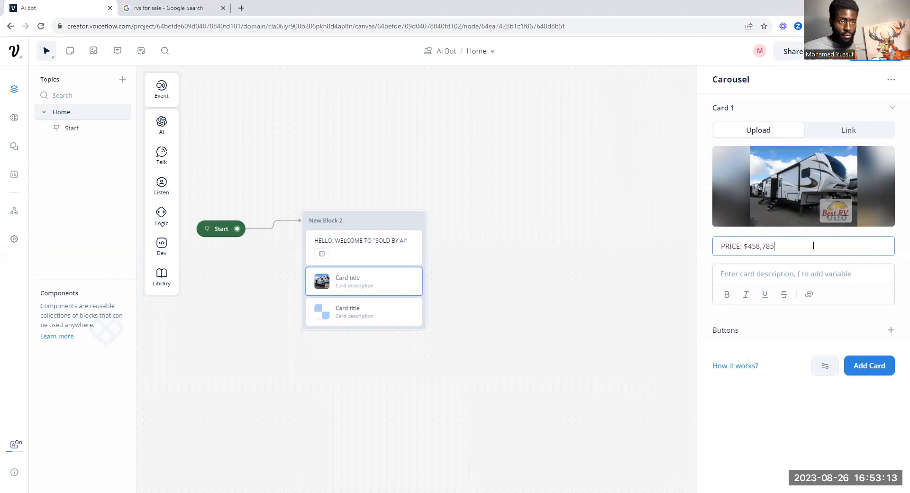
{"action": "left_click", "coordinate": [819, 273]}
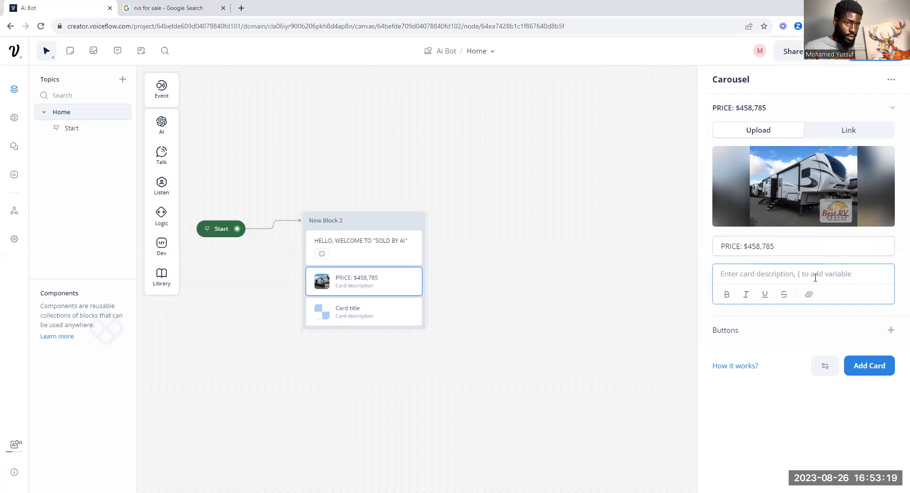
{"action": "type", "text": "t"}
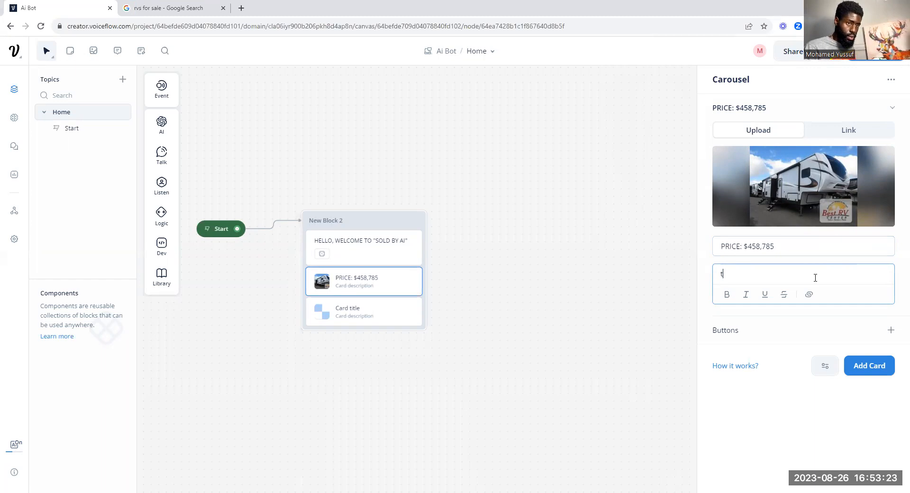
{"action": "type", "text": "his rv"}
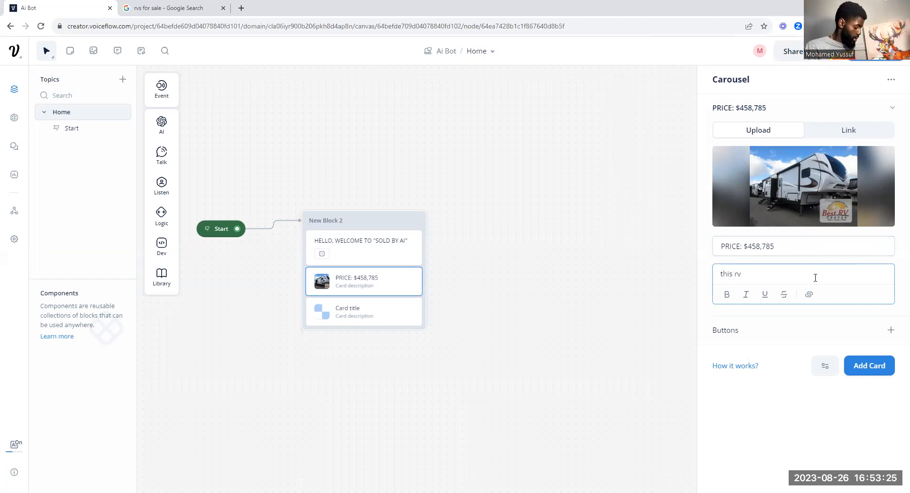
{"action": "type", "text": " has space"}
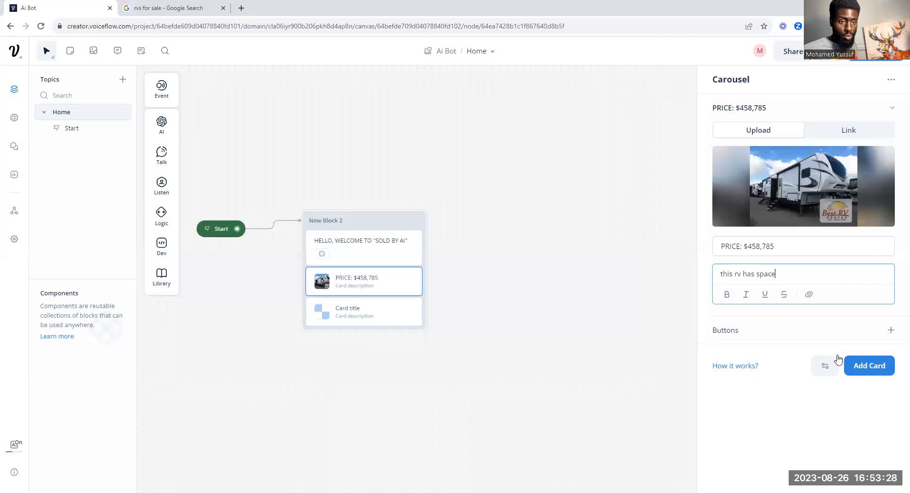
- Add a button labelled "Learn More" to the first RV card
{"action": "left_click", "coordinate": [891, 331]}
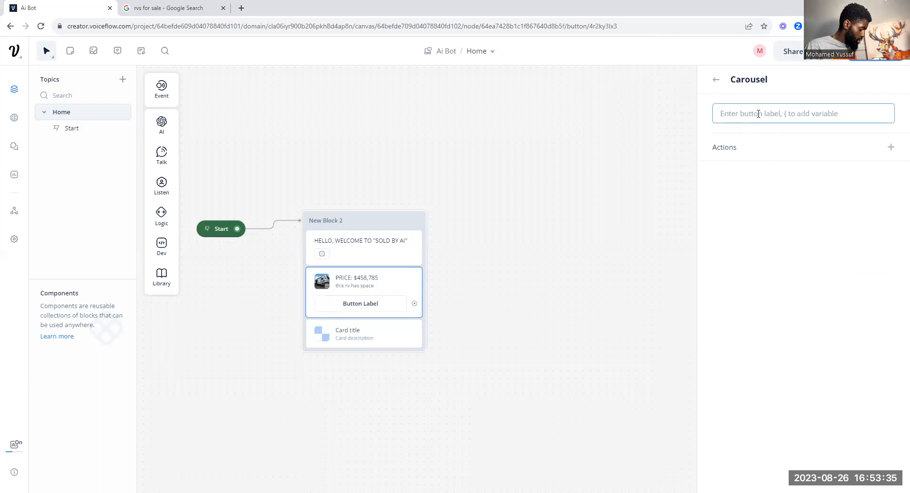
{"action": "type", "text": "Lear"}
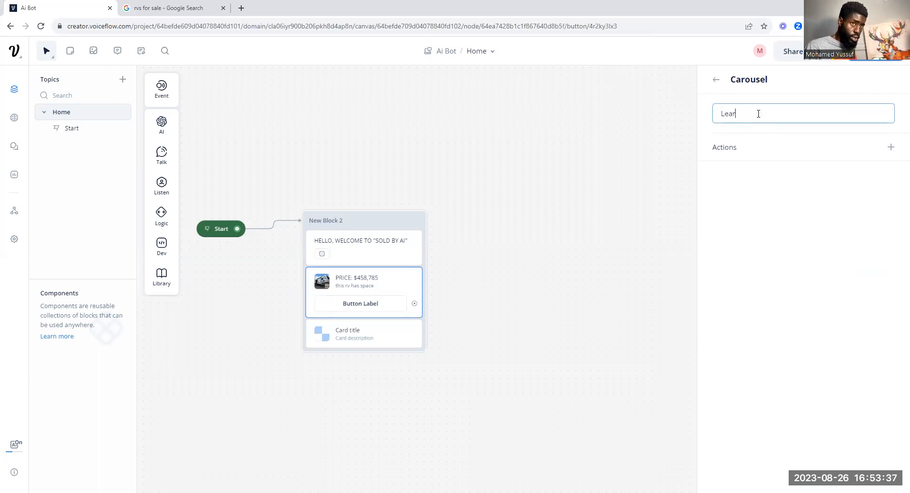
{"action": "type", "text": "n More"}
- Move the empty second carousel into its own block beside New Block 2 and try to link the Learn More button to it
{"action": "left_click_drag", "start_coordinate": [383, 333], "coordinate": [540, 268]}
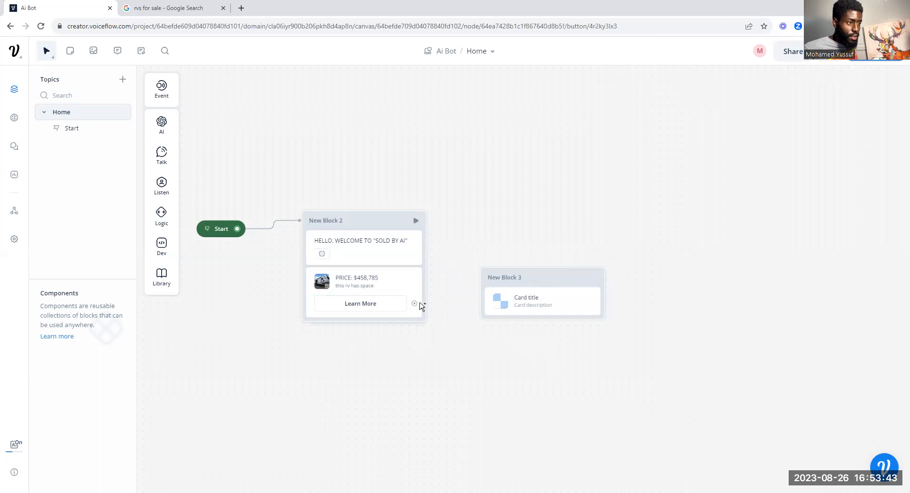
{"action": "mouse_move", "coordinate": [416, 303]}
{"action": "left_mouse_down"}
{"action": "mouse_move", "coordinate": [488, 296]}
{"action": "mouse_move", "coordinate": [416, 304]}
{"action": "left_mouse_up"}
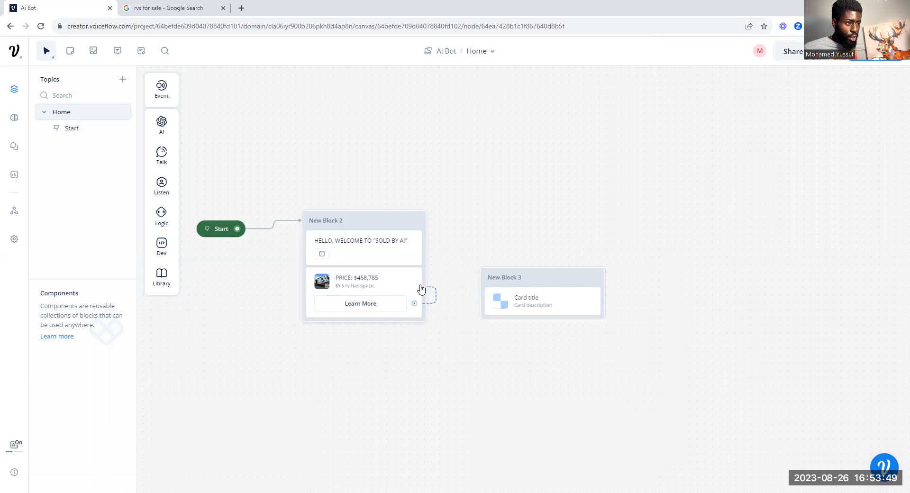
{"action": "left_click_drag", "start_coordinate": [425, 307], "coordinate": [458, 304]}
{"action": "left_click", "coordinate": [473, 238]}
- Try to route the Learn More button with a Go to Block action
{"action": "left_click", "coordinate": [386, 307]}
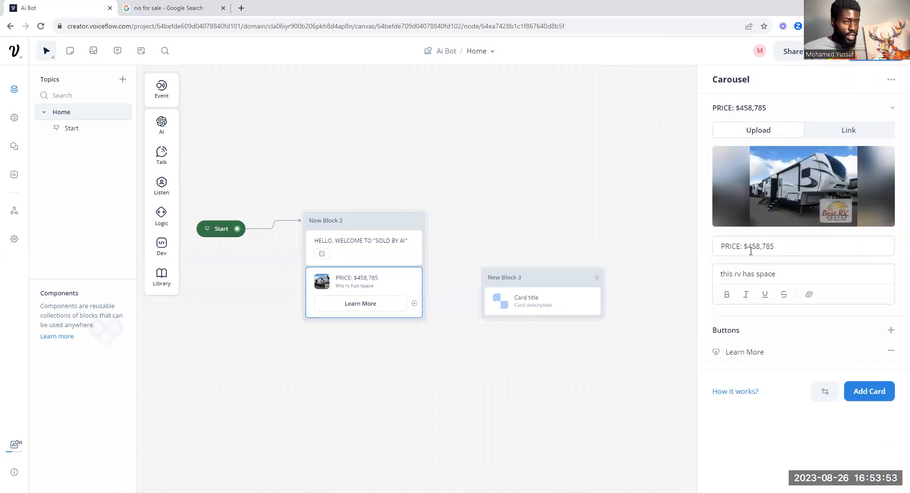
{"action": "left_click", "coordinate": [749, 356]}
{"action": "left_click", "coordinate": [891, 147]}
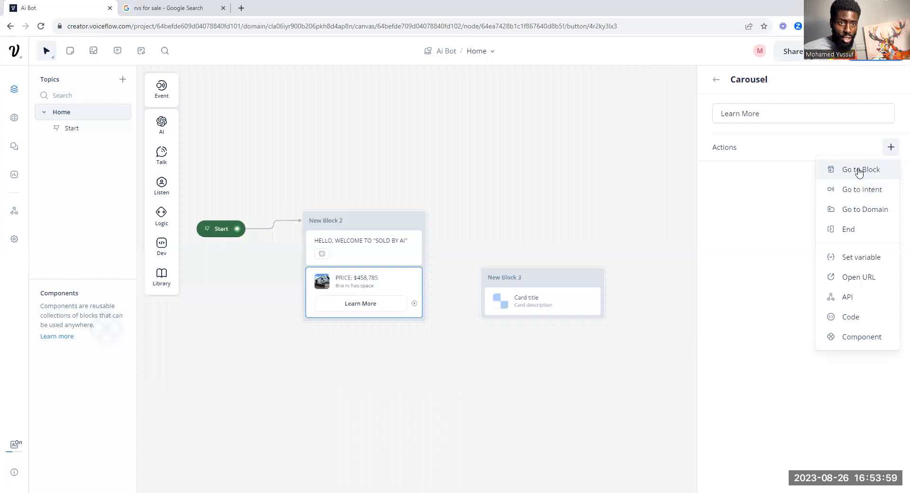
{"action": "left_click", "coordinate": [858, 172]}
{"action": "left_click", "coordinate": [767, 114]}
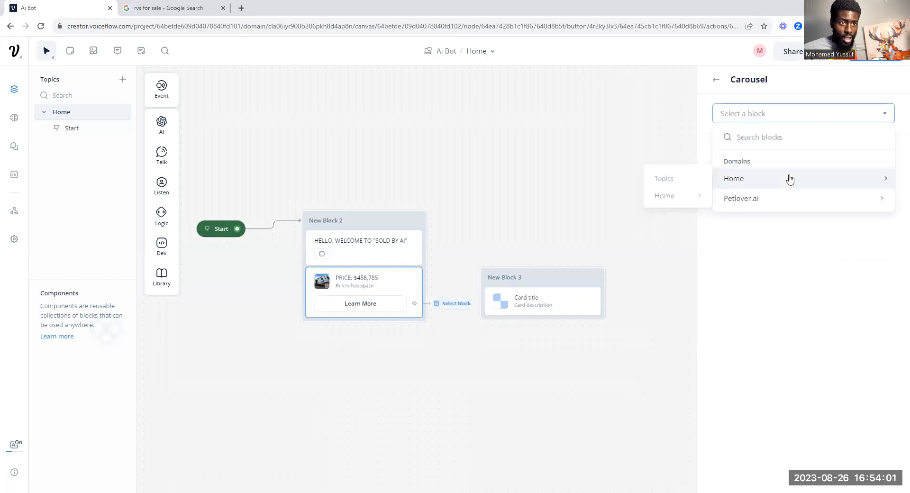
{"action": "left_click", "coordinate": [715, 79]}
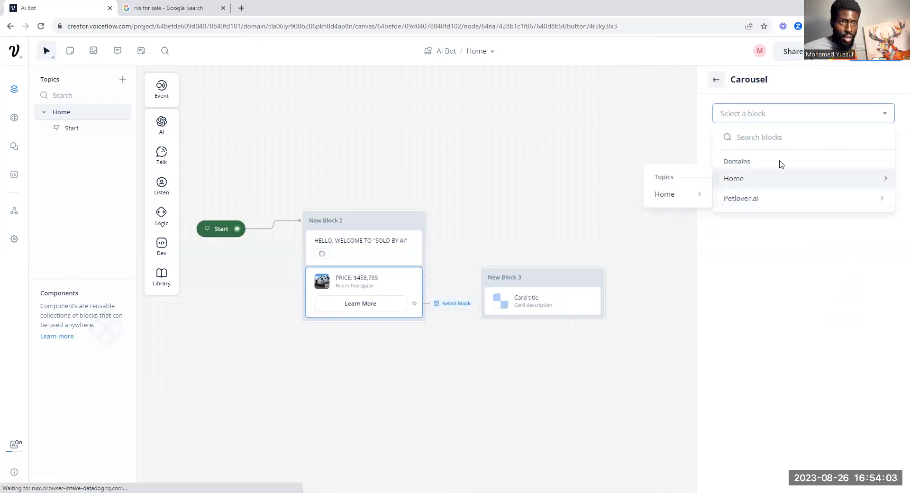
{"action": "left_click", "coordinate": [891, 167]}
{"action": "left_click", "coordinate": [891, 147]}
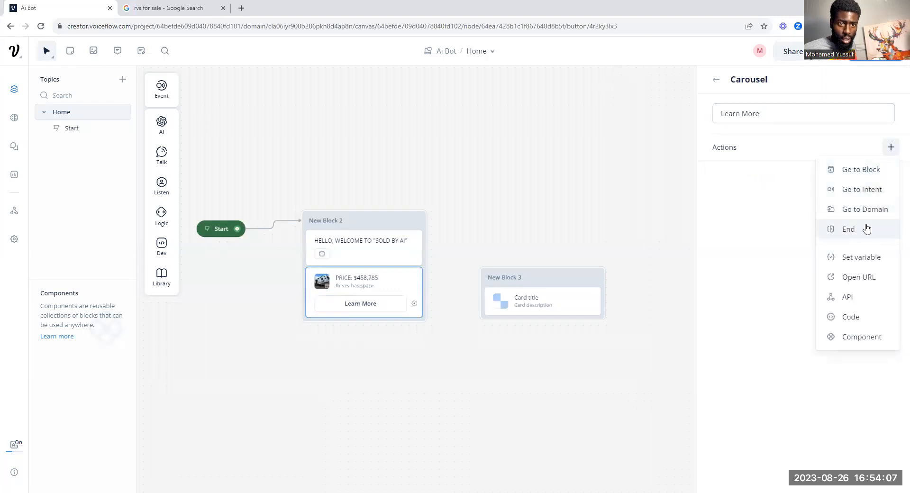
{"action": "left_click", "coordinate": [861, 171]}
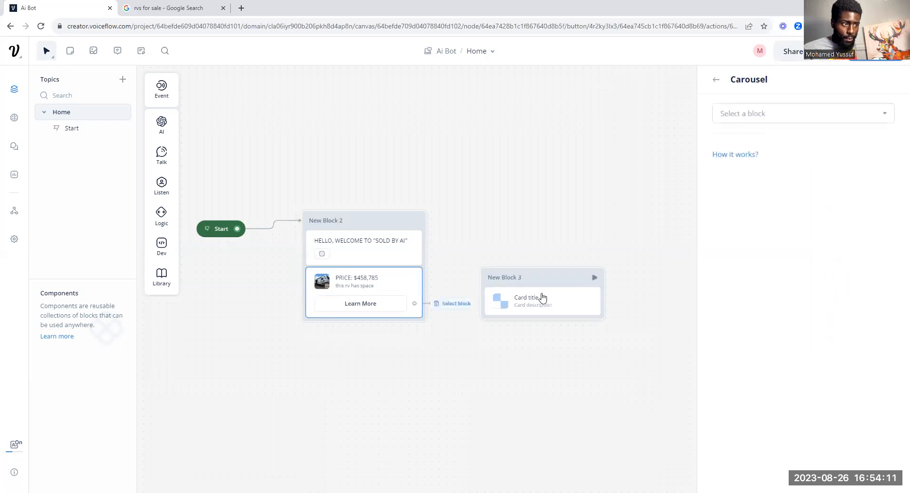
- Rename the block containing the empty carousel as "next rv"
{"action": "left_click", "coordinate": [523, 281]}
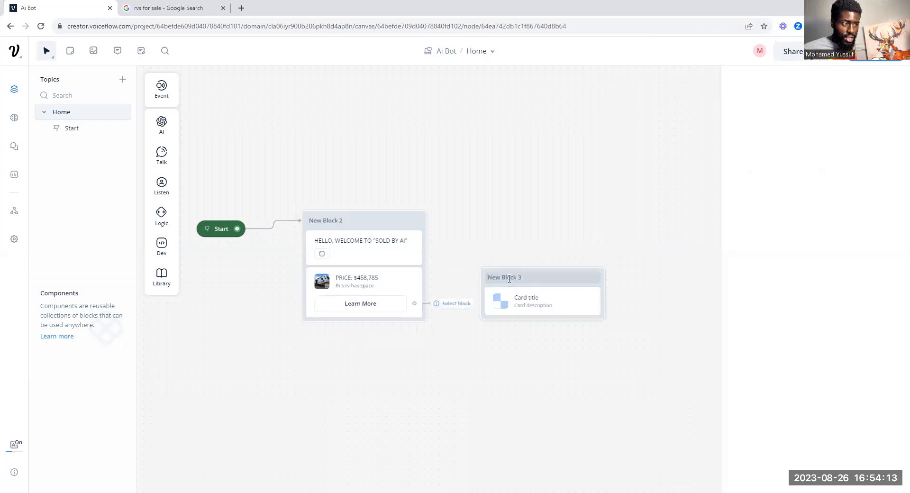
{"action": "left_click", "coordinate": [509, 278]}
{"action": "type", "text": "ne"}
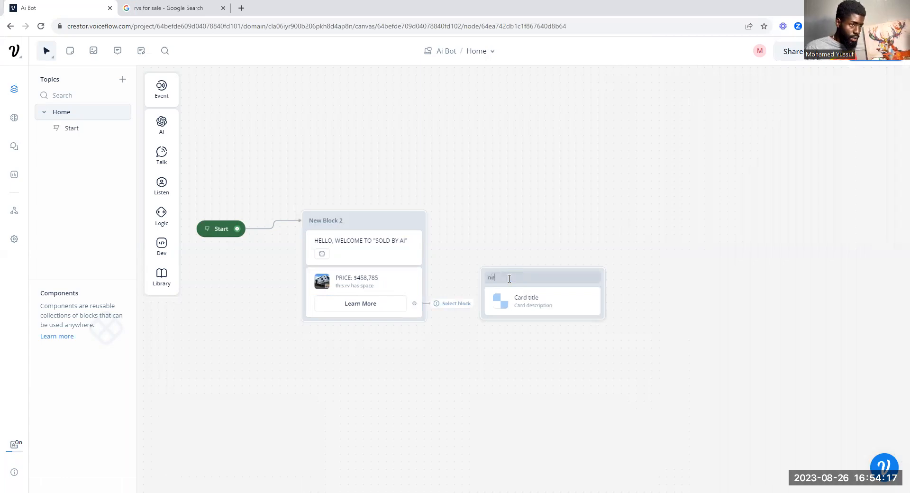
{"action": "type", "text": "w rv"}
{"action": "right_click", "coordinate": [499, 277]}
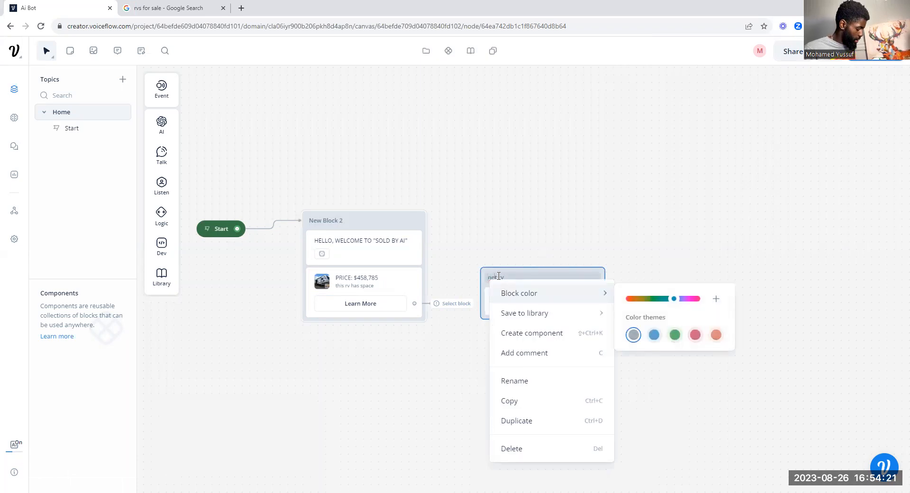
{"action": "left_click", "coordinate": [539, 236]}
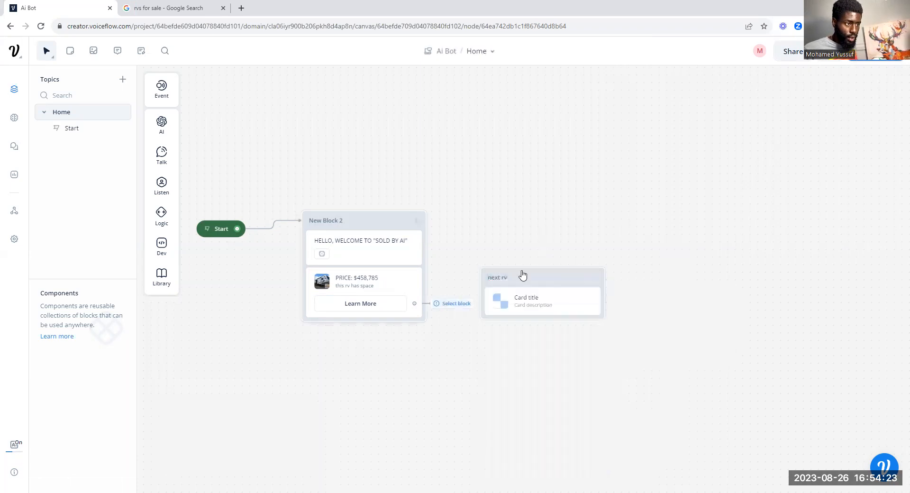
- Move the next rv block farther from New Block 2 and connect the Learn More button to it
{"action": "left_click_drag", "start_coordinate": [522, 273], "coordinate": [563, 234]}
{"action": "left_click", "coordinate": [411, 297]}
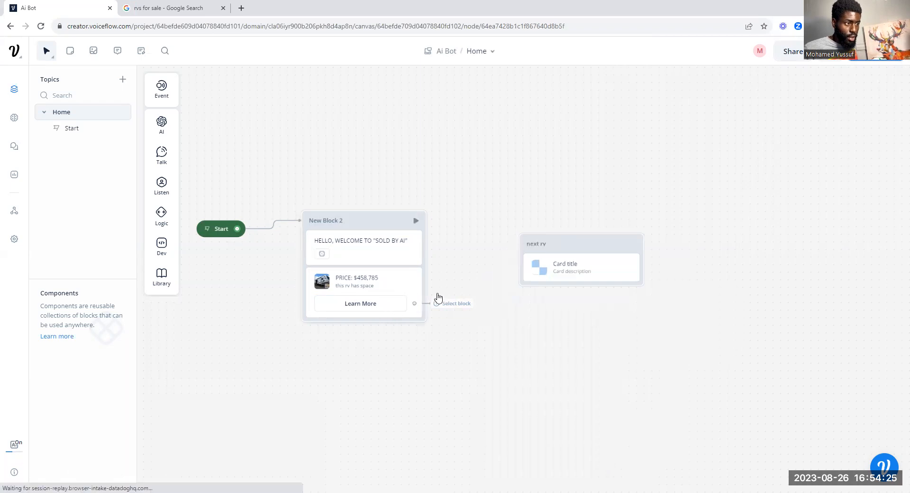
{"action": "left_click_drag", "start_coordinate": [416, 307], "coordinate": [420, 282]}
{"action": "left_click", "coordinate": [414, 304]}
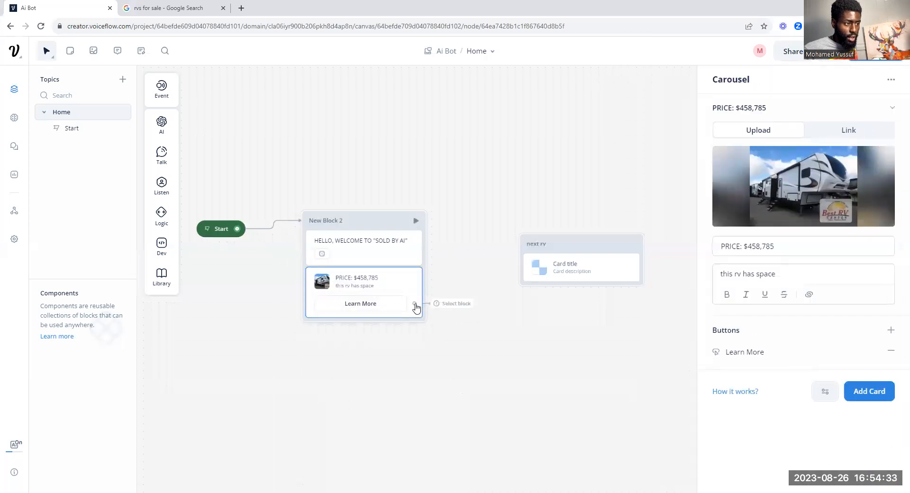
{"action": "left_click", "coordinate": [448, 303]}
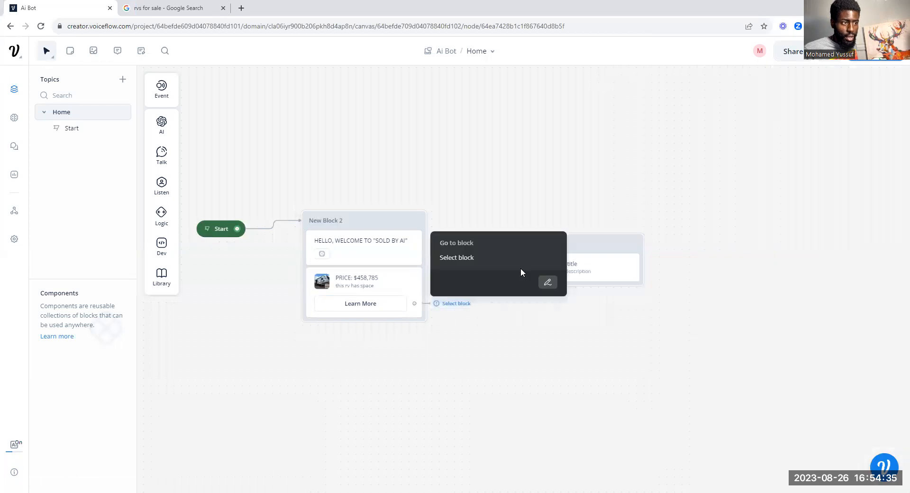
{"action": "left_click_drag", "start_coordinate": [415, 303], "coordinate": [529, 257]}
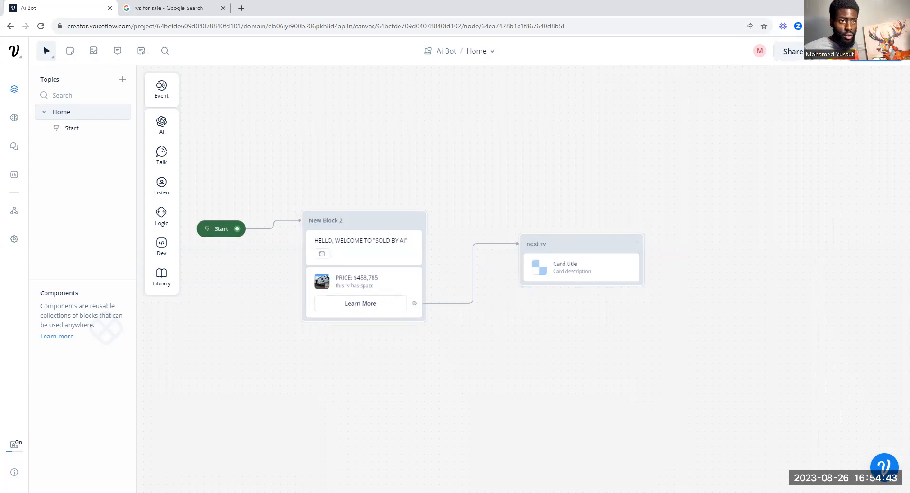
- Upload images (5).jpg from Downloads as the image of the card in the next rv block
{"action": "left_click", "coordinate": [593, 271]}
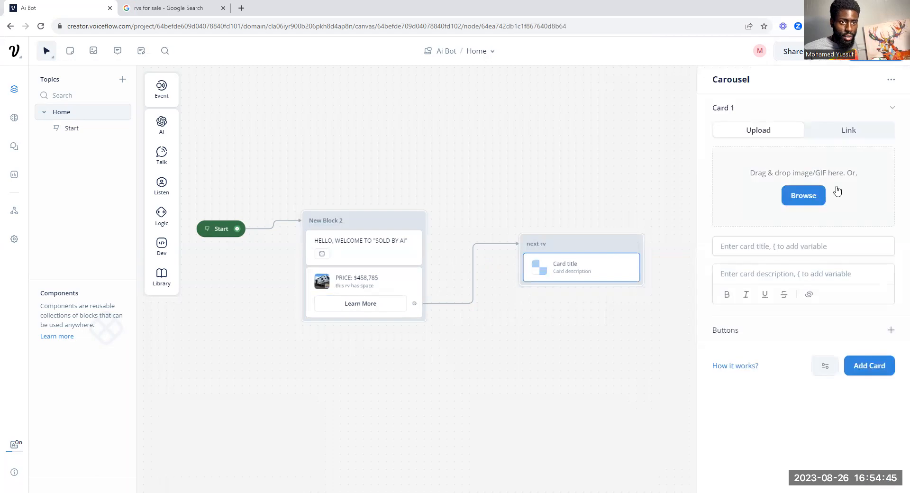
{"action": "left_click", "coordinate": [812, 196]}
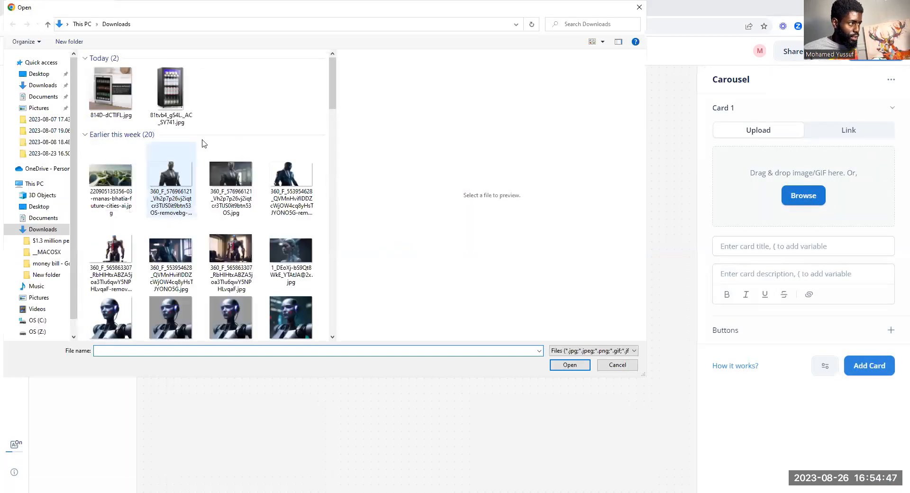
{"action": "left_click", "coordinate": [222, 101]}
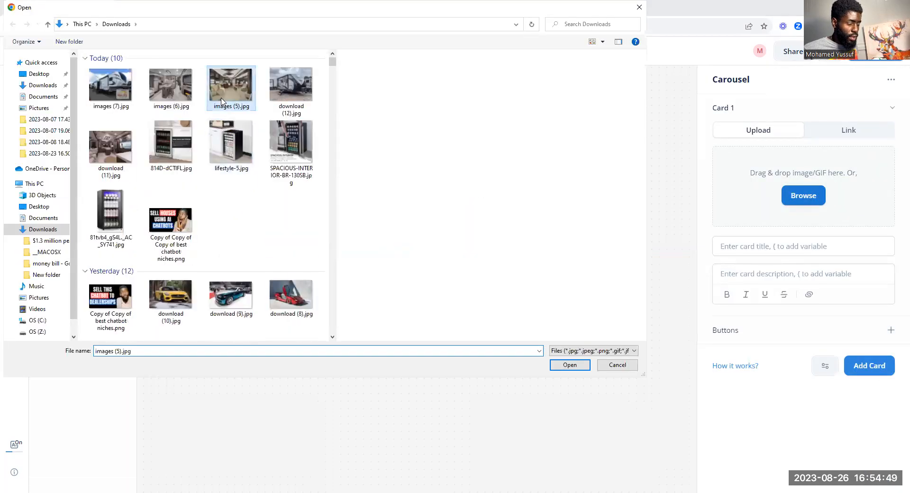
{"action": "double_click", "coordinate": [221, 101]}
- Title the next rv carousel card "THE INTERIOR" and describe it as "THIS SI VERY NICE"
{"action": "left_click", "coordinate": [818, 243]}
{"action": "type", "text": "THE"}
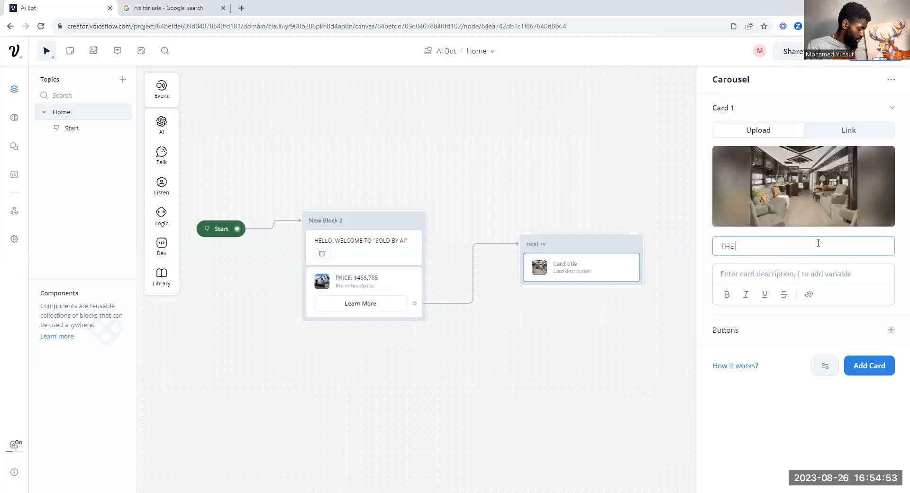
{"action": "type", "text": " INTERIOR"}
{"action": "left_click", "coordinate": [827, 271]}
{"action": "type", "text": "T"}
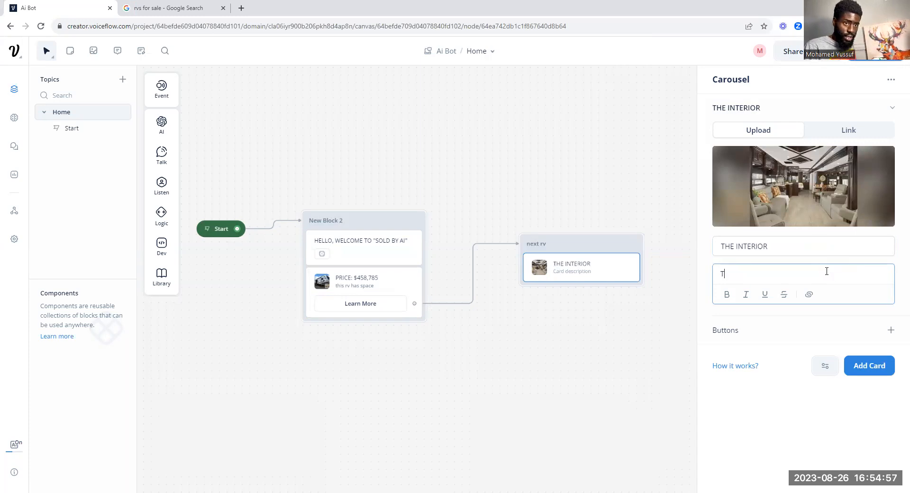
{"action": "type", "text": "HIS SI VERY NICE"}
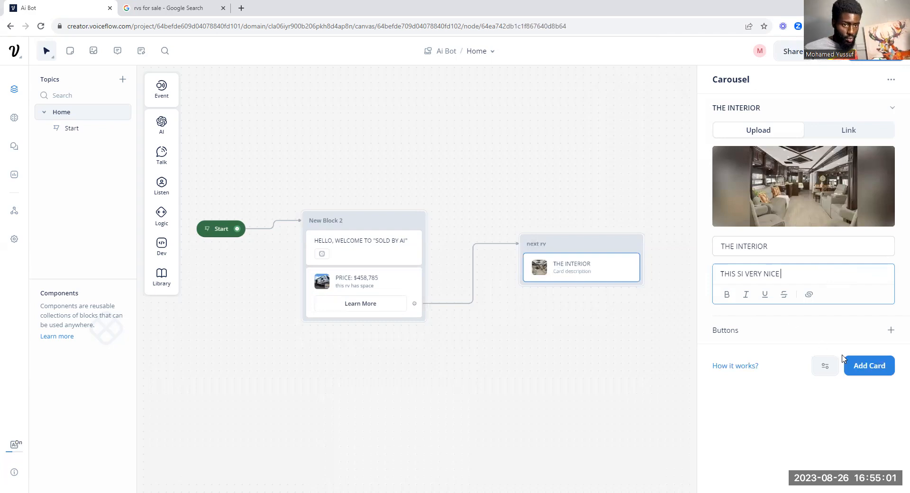
{"action": "left_click", "coordinate": [578, 138]}
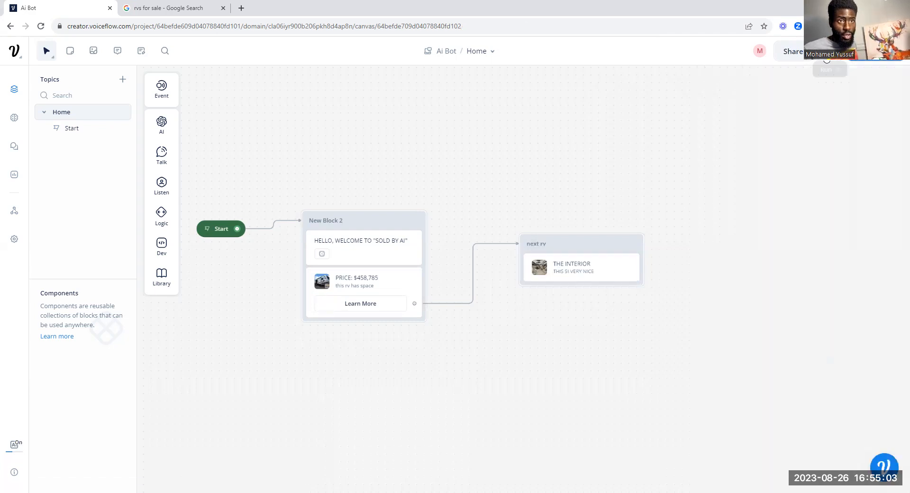
- Run a test of the assistant and follow Learn More on the $458,785 RV card
{"action": "left_click", "coordinate": [828, 51]}
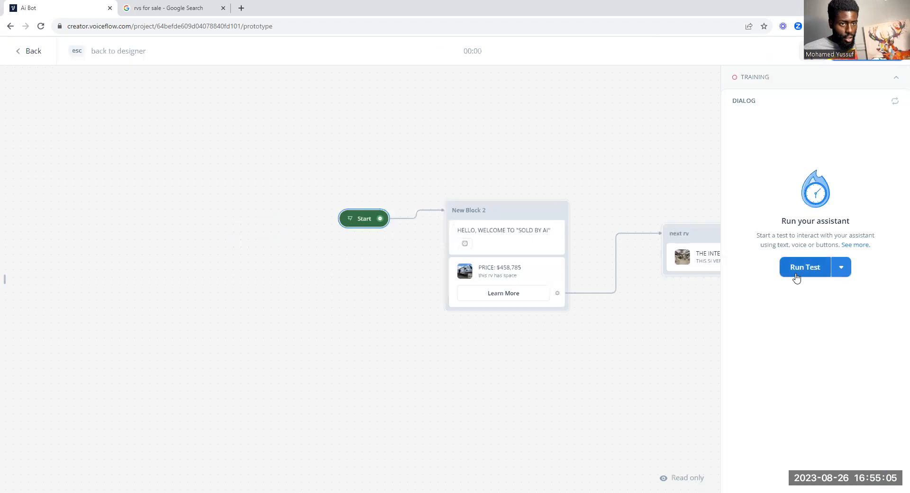
{"action": "left_click", "coordinate": [798, 273]}
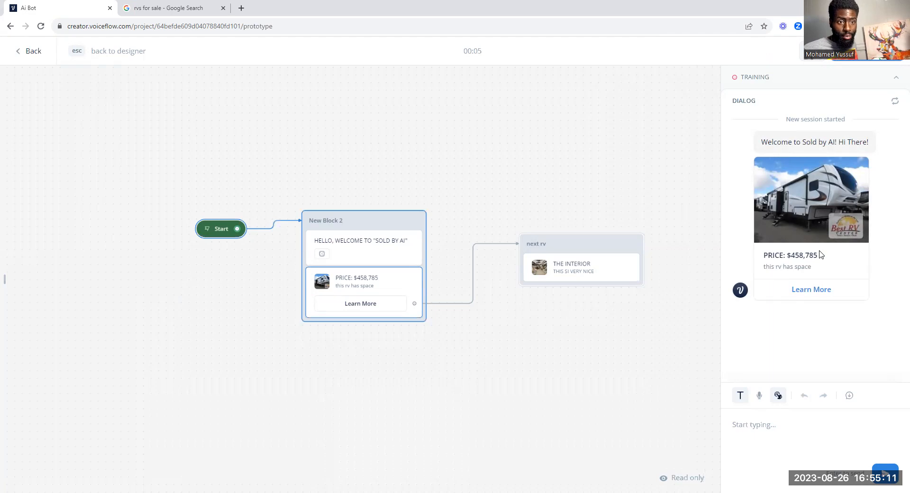
{"action": "left_click", "coordinate": [822, 289]}
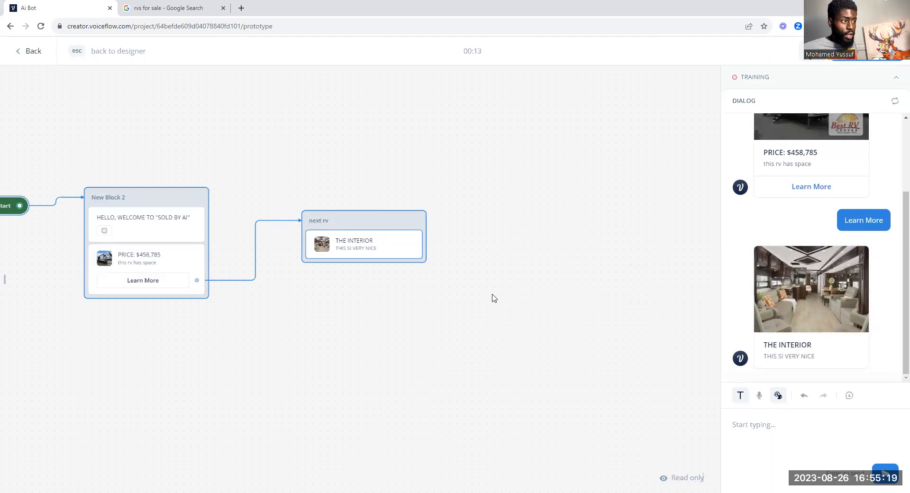
- Add a second card to the next rv carousel and upload download (11).jpg from Downloads as its image
{"action": "left_click", "coordinate": [356, 252]}
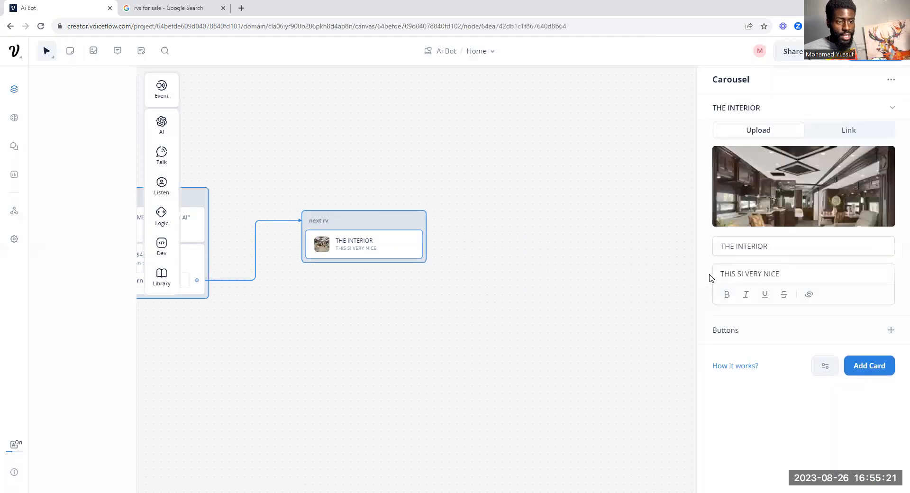
{"action": "left_click", "coordinate": [871, 366]}
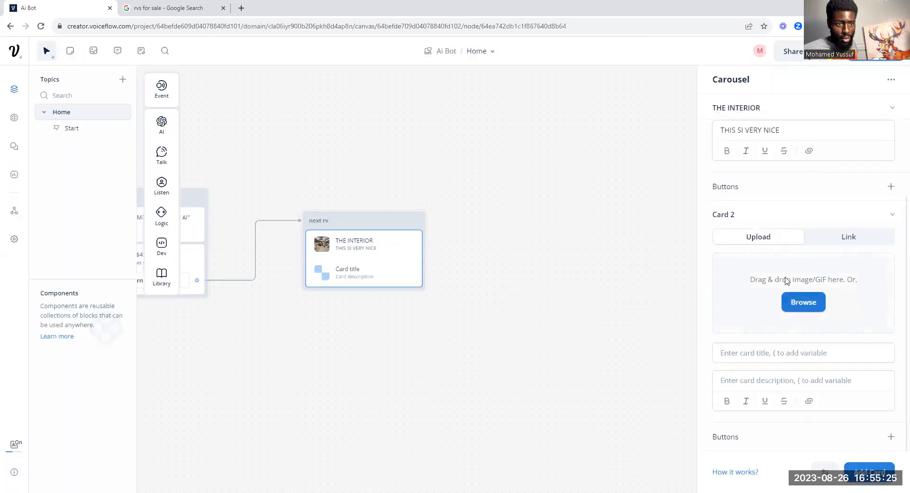
{"action": "left_click", "coordinate": [801, 302]}
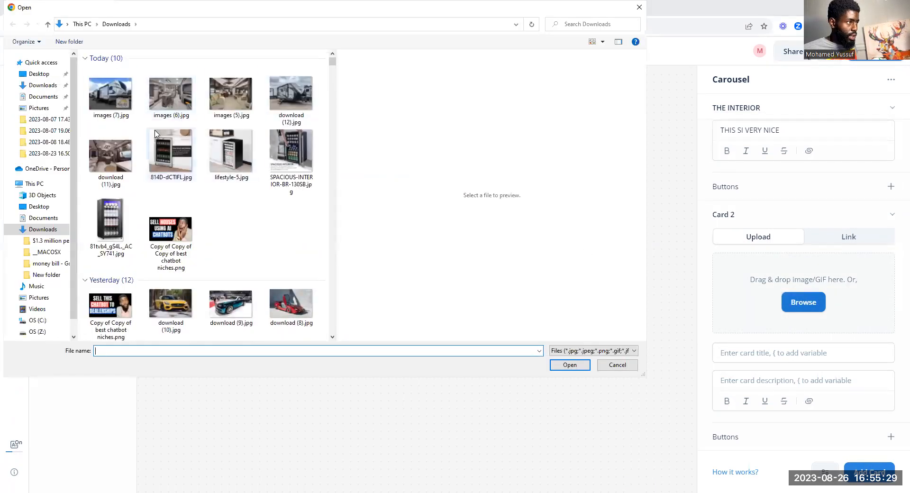
{"action": "left_click", "coordinate": [111, 156]}
{"action": "double_click", "coordinate": [110, 157]}
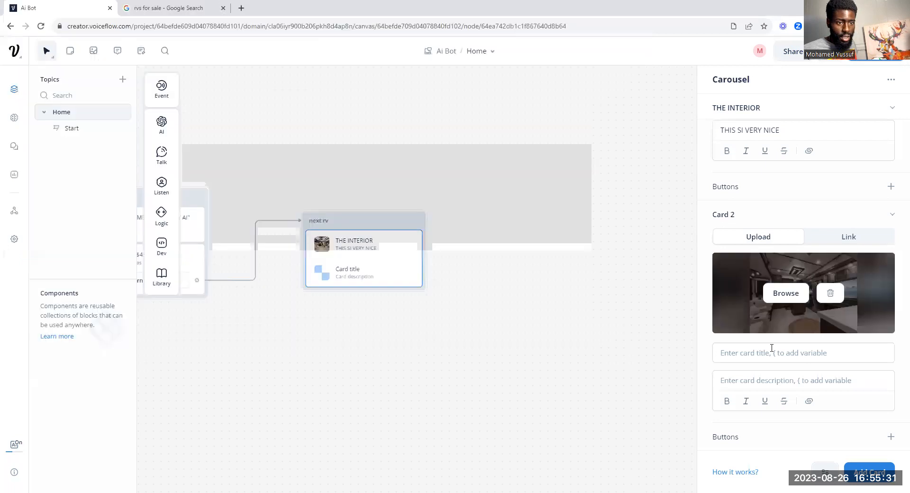
- Title the second next rv card "THE RESTROOM" and describe it as "this is just for you"
{"action": "left_click", "coordinate": [772, 352]}
{"action": "type", "text": "THE"}
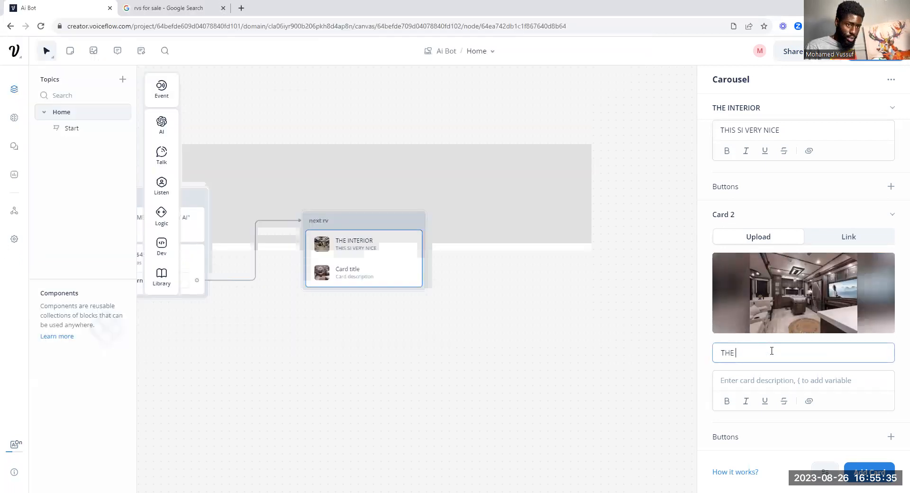
{"action": "type", "text": " RE"}
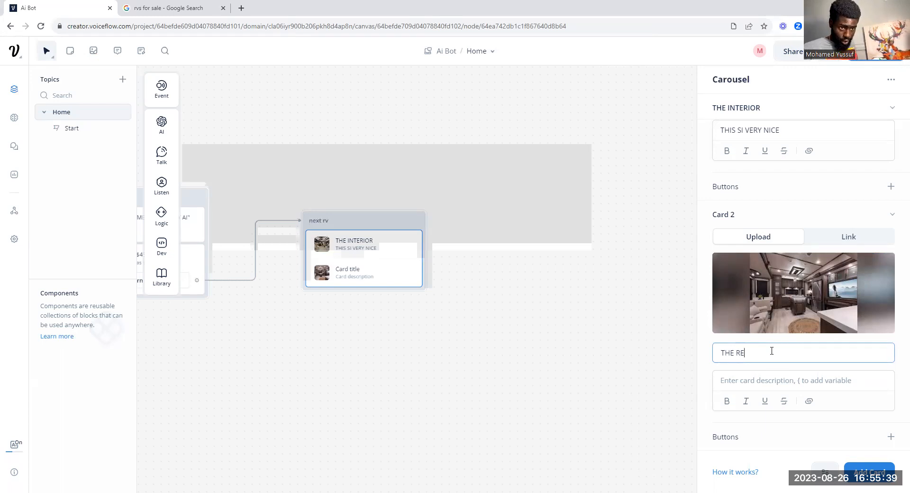
{"action": "type", "text": "STROOM"}
{"action": "left_click", "coordinate": [756, 380]}
{"action": "type", "text": "this"}
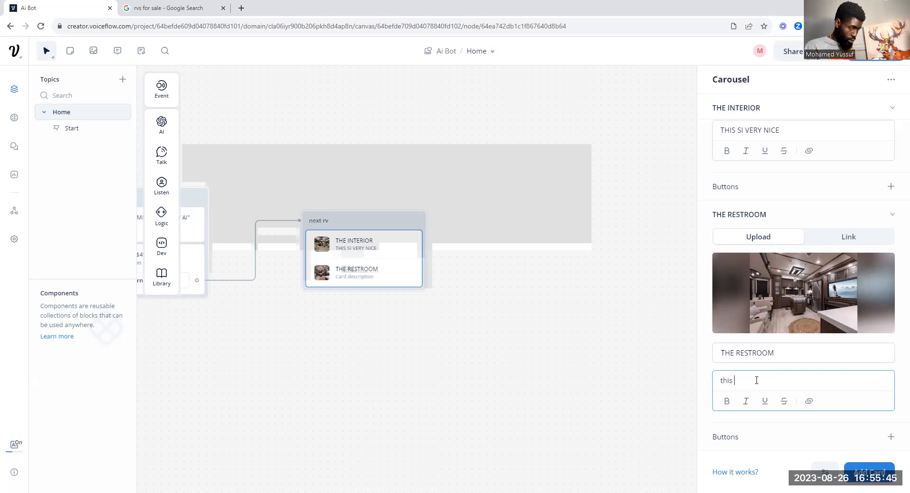
{"action": "type", "text": "is just for yo"}
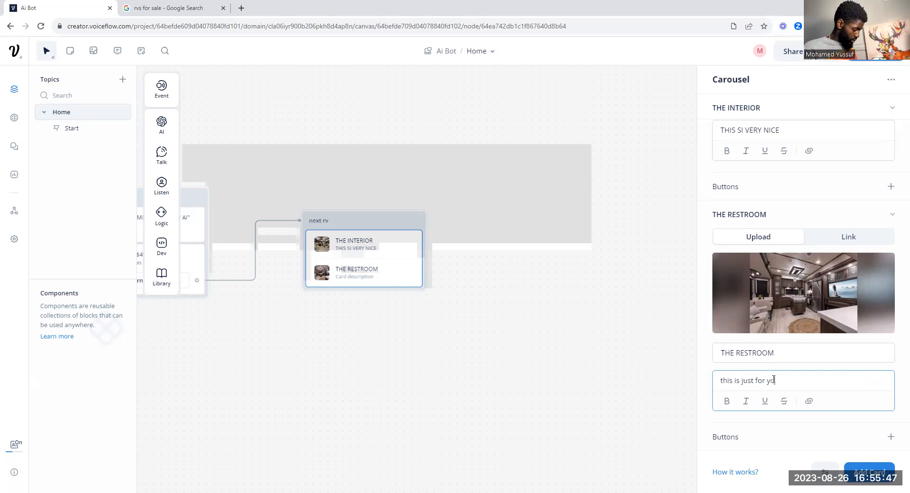
{"action": "type", "text": "u"}
{"action": "left_click", "coordinate": [636, 207]}
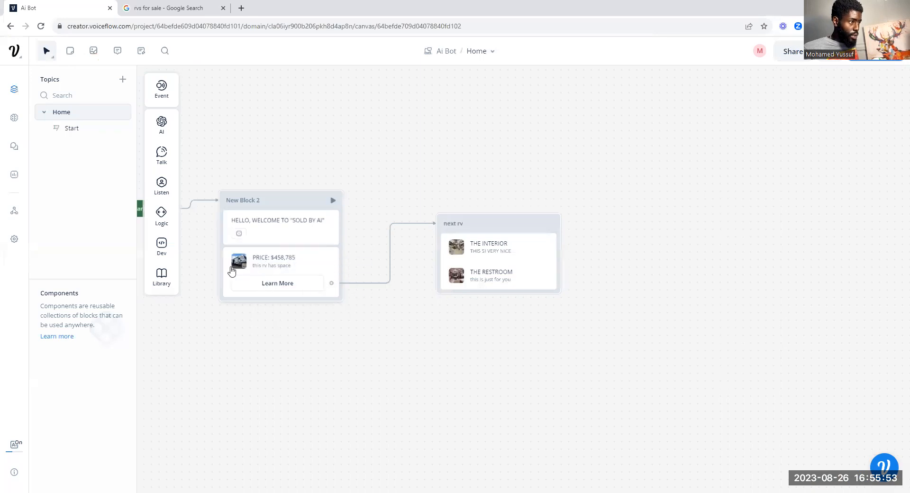
- Try to add a separate carousel at the end of New Block 2
{"action": "mouse_move", "coordinate": [165, 155]}
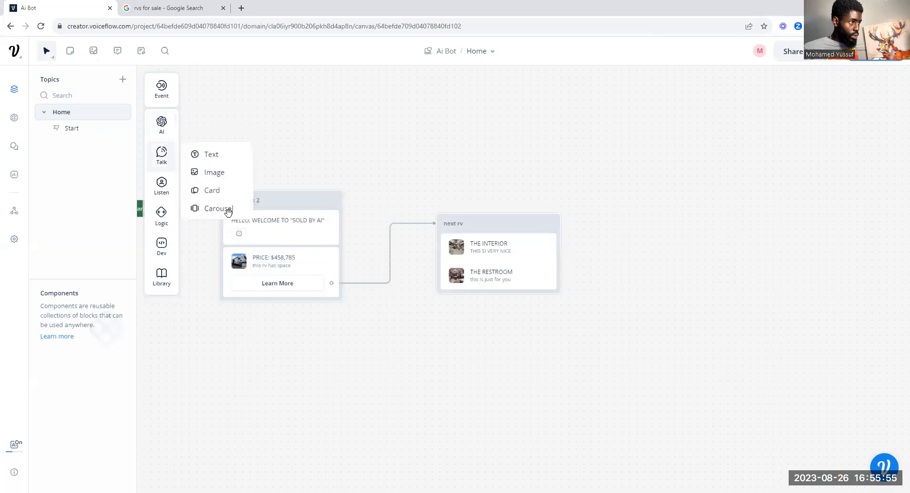
{"action": "left_click_drag", "start_coordinate": [279, 310], "coordinate": [322, 302]}
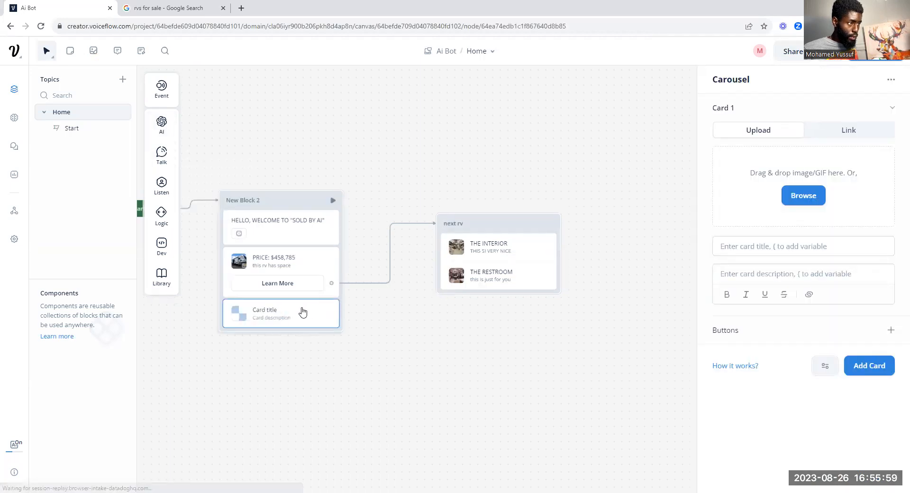
- Add a second card to the existing carousel in New Block 2 and upload download (12).jpg as its image
{"action": "left_click", "coordinate": [305, 274]}
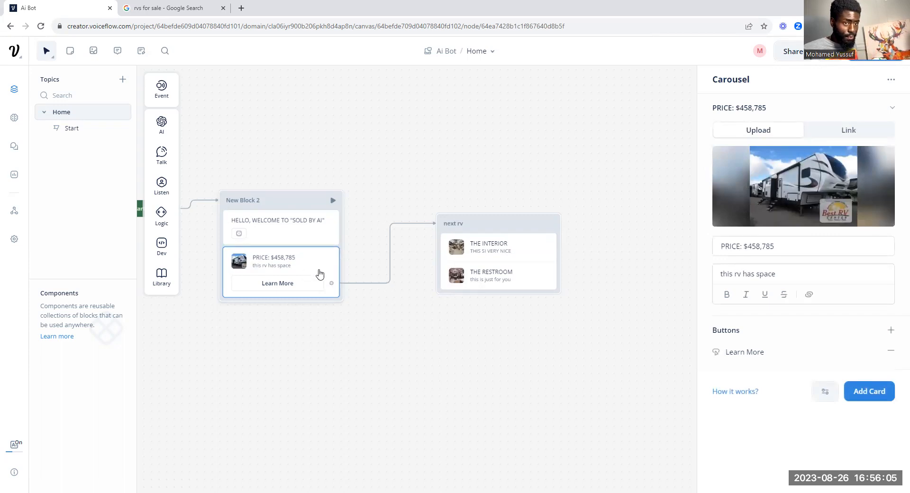
{"action": "left_click", "coordinate": [869, 391]}
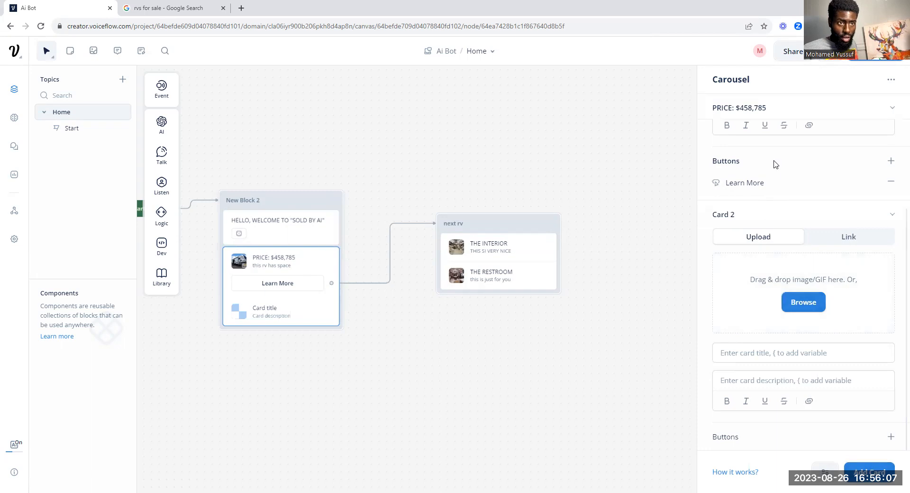
{"action": "left_click", "coordinate": [808, 311]}
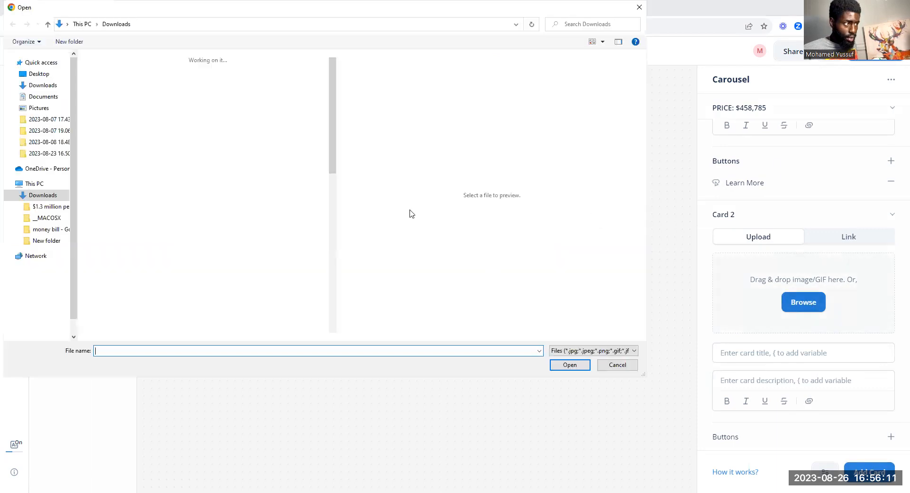
{"action": "double_click", "coordinate": [287, 92]}
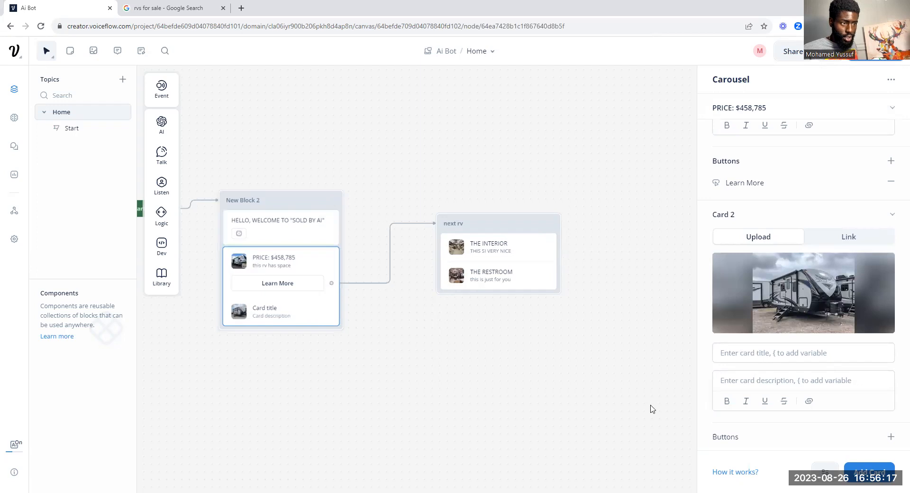
- Title the second card in New Block 2 "PRICE: $232,232" and describe it as "thei sone is black"
{"action": "left_click", "coordinate": [801, 354]}
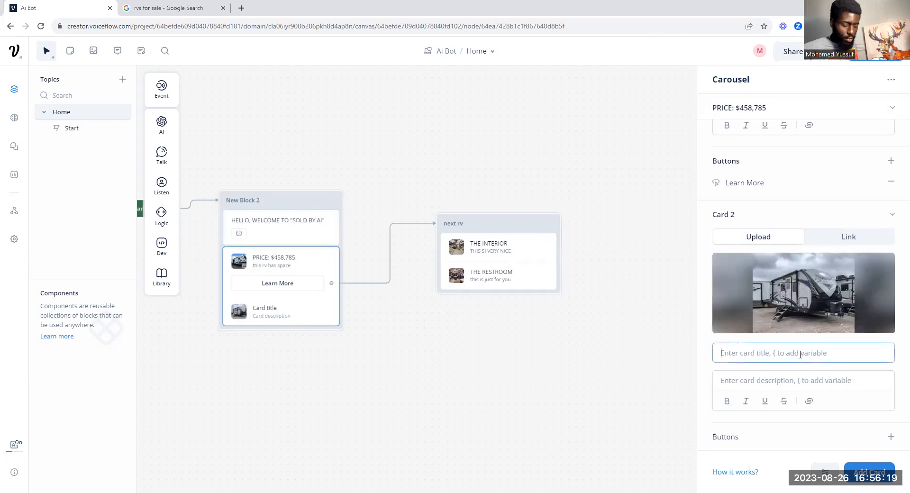
{"action": "type", "text": "THEH BA"}
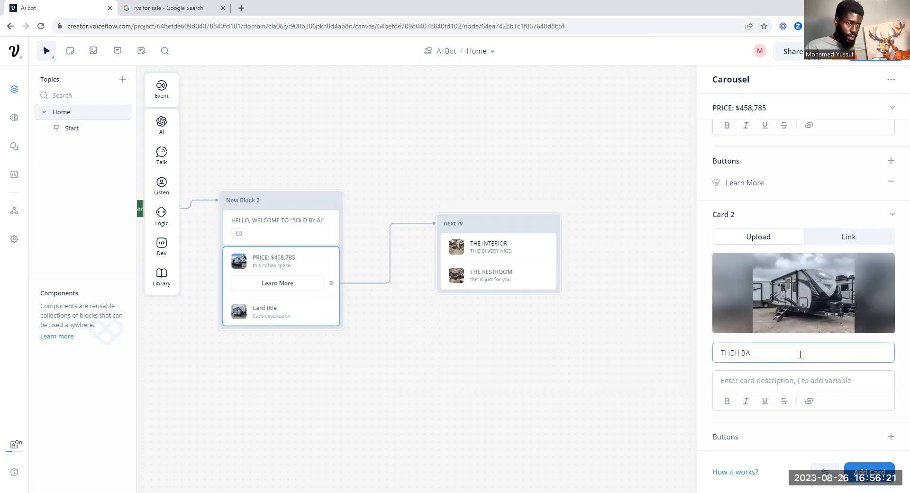
{"action": "key", "text": "BackSpace"}
{"action": "key", "text": "BackSpace"}
{"action": "key", "text": "BackSpace"}
{"action": "key", "text": "BackSpace"}
{"action": "key", "text": "BackSpace"}
{"action": "key", "text": "BackSpace"}
{"action": "key", "text": "BackSpace"}
{"action": "type", "text": "PR"}
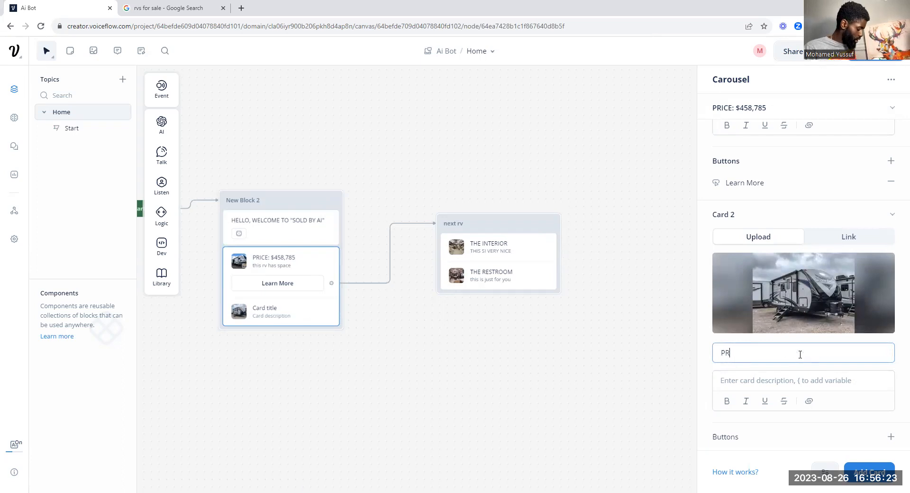
{"action": "type", "text": "ICE: $232,232"}
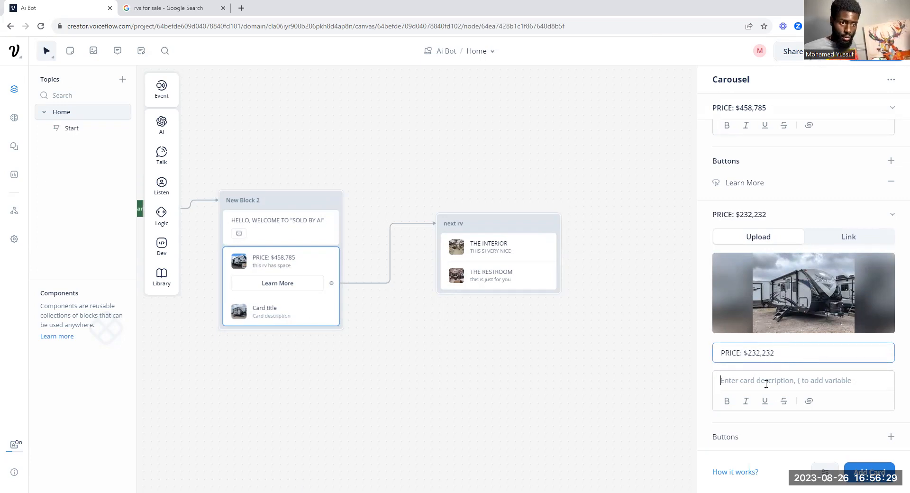
{"action": "left_click", "coordinate": [760, 386]}
{"action": "type", "text": "thei s"}
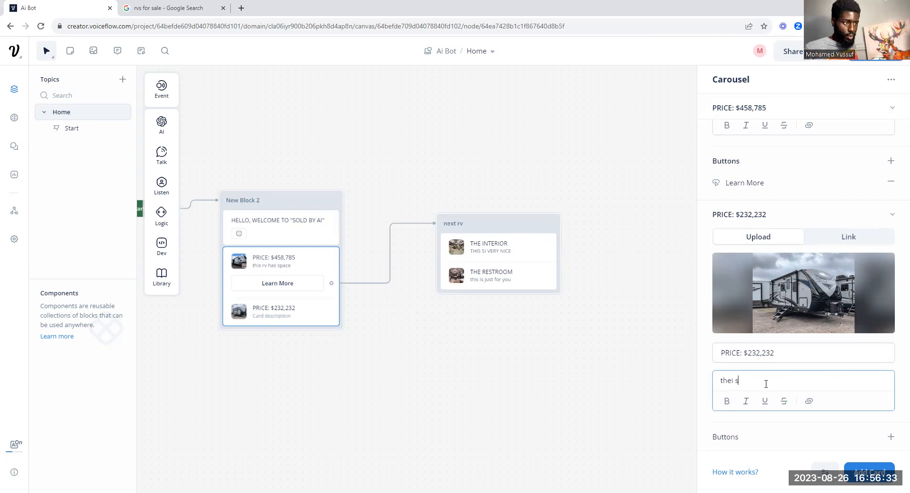
{"action": "type", "text": "one is black"}
{"action": "left_click", "coordinate": [588, 302]}
- Add a button labelled "LEARN MORE" to the $232,232 card in New Block 2
{"action": "left_click", "coordinate": [323, 319]}
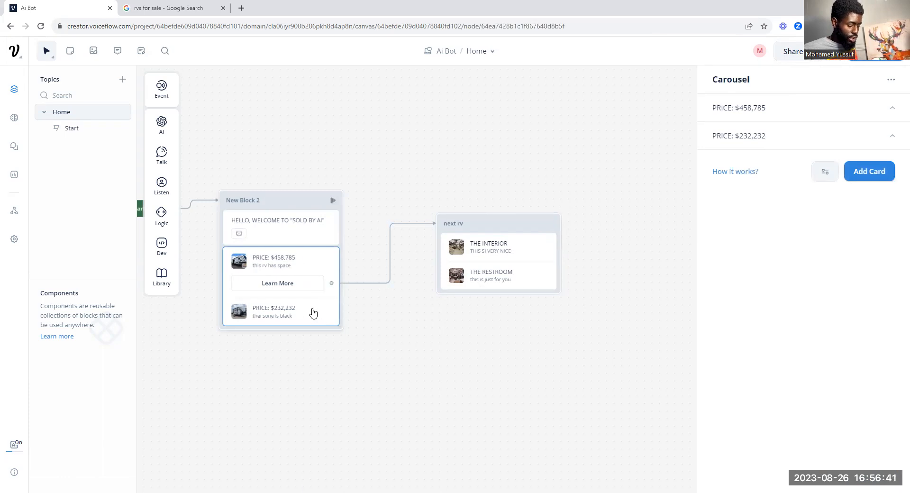
{"action": "left_click", "coordinate": [846, 118]}
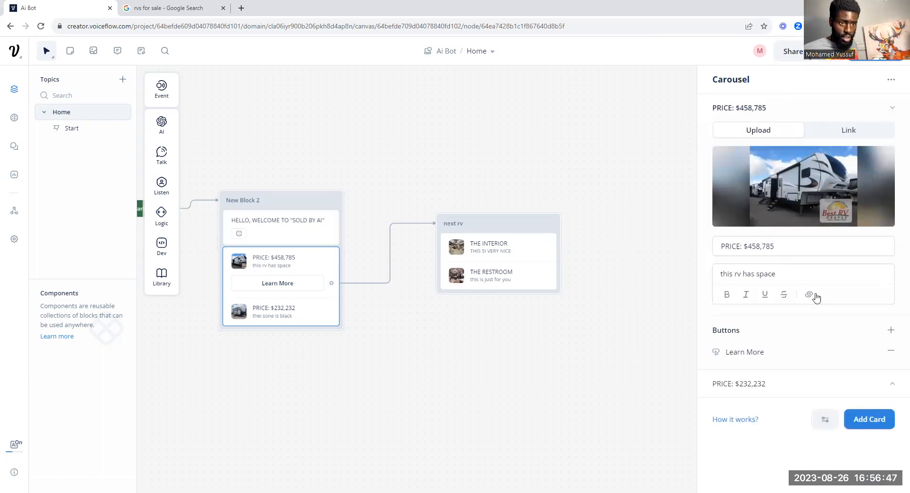
{"action": "left_click", "coordinate": [891, 385]}
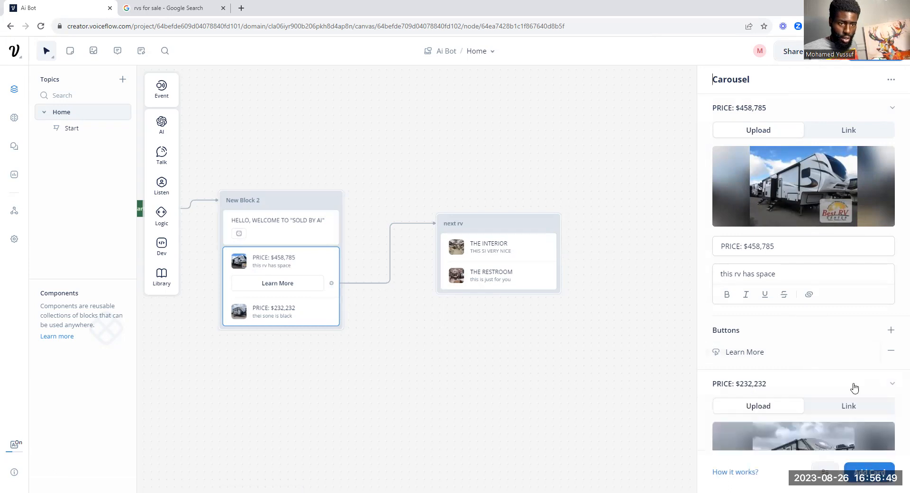
{"action": "left_click", "coordinate": [891, 436]}
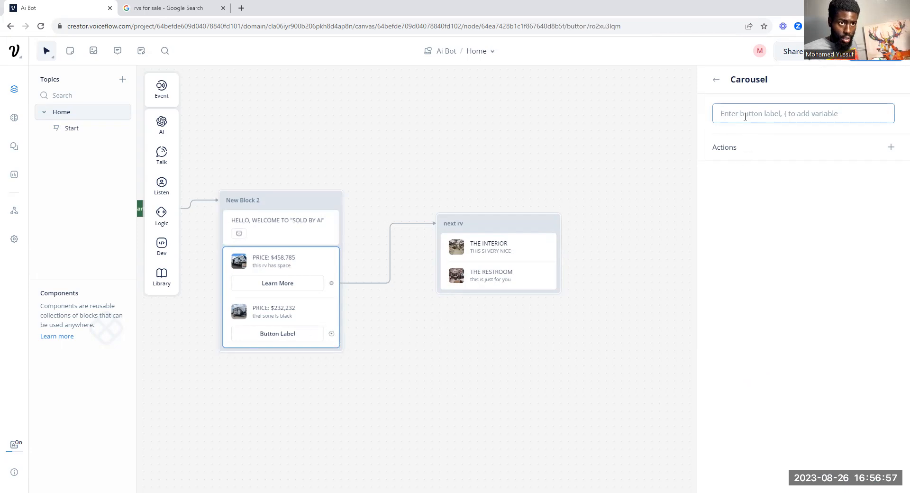
{"action": "type", "text": "LEA"}
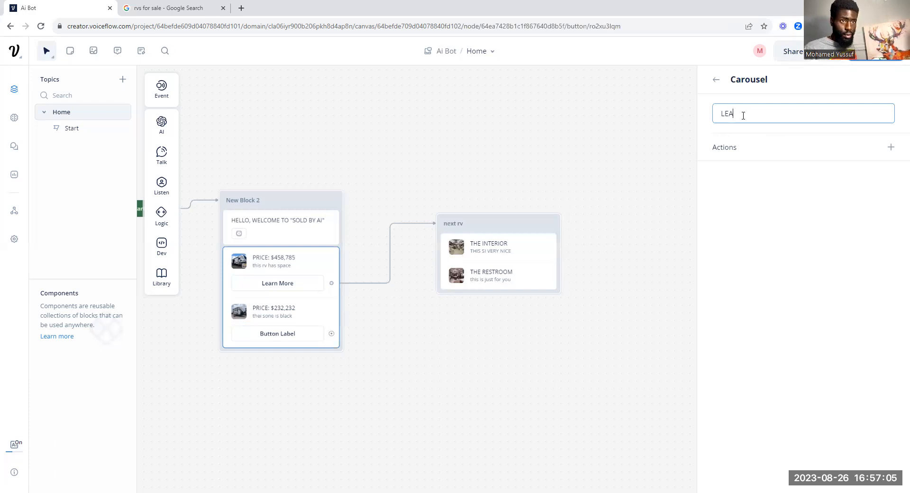
{"action": "type", "text": "RN MORE"}
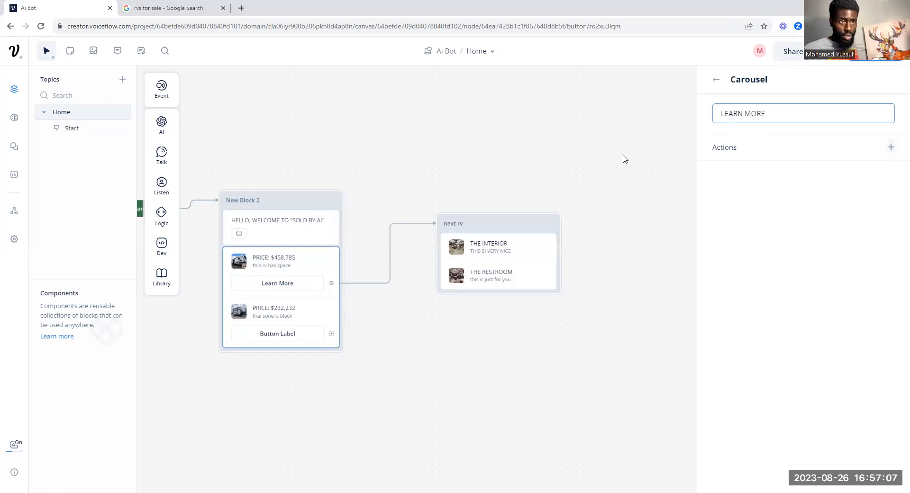
{"action": "left_click", "coordinate": [605, 221]}
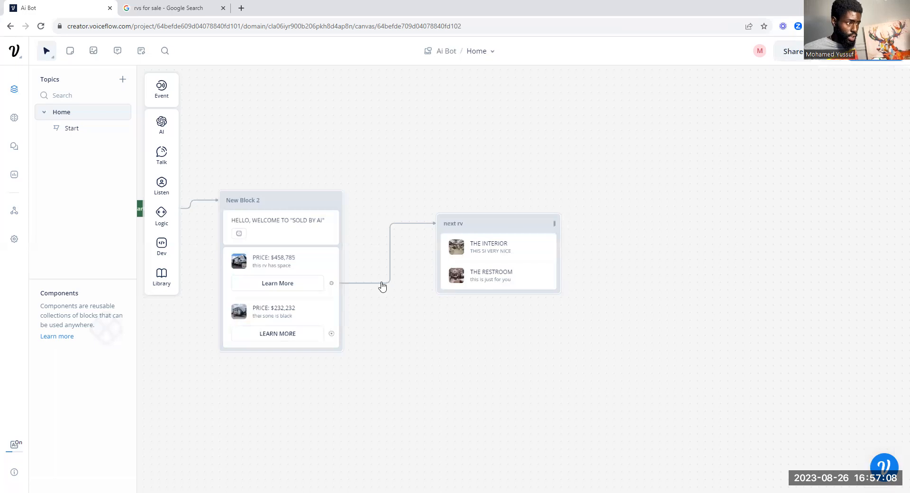
- Add a new carousel block on the canvas below the next rv block
{"action": "left_click", "coordinate": [540, 236]}
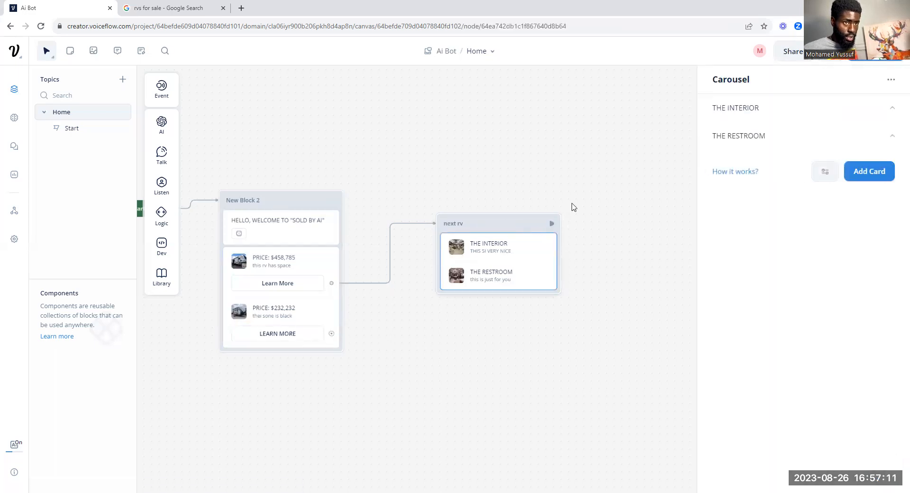
{"action": "mouse_move", "coordinate": [176, 166]}
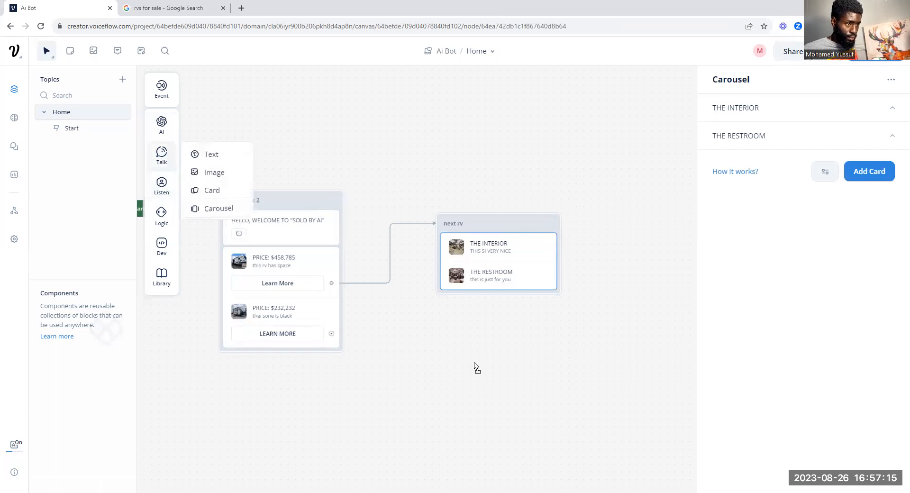
{"action": "left_click_drag", "start_coordinate": [493, 334], "coordinate": [477, 355]}
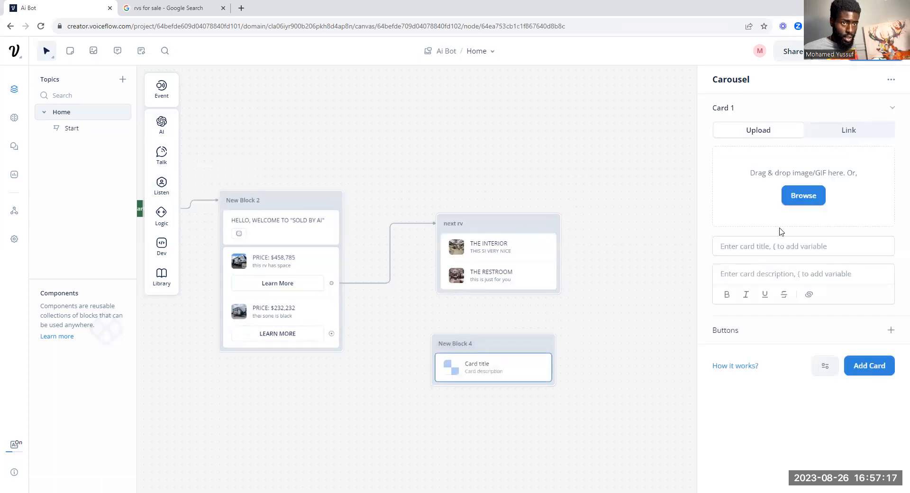
- Upload images (5).jpg to the new carousel's first card and link the $232,232 card's LEARN MORE button to New Block 4
{"action": "left_click", "coordinate": [804, 195]}
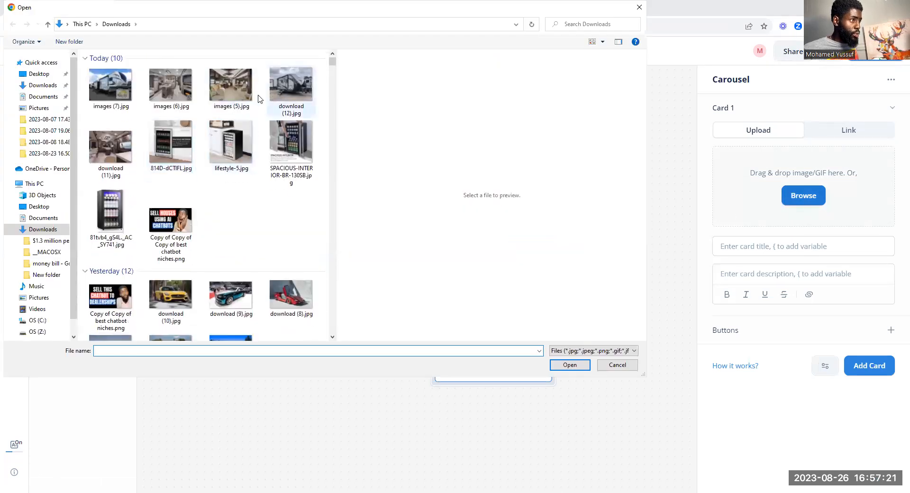
{"action": "left_click", "coordinate": [224, 89]}
{"action": "double_click", "coordinate": [225, 89]}
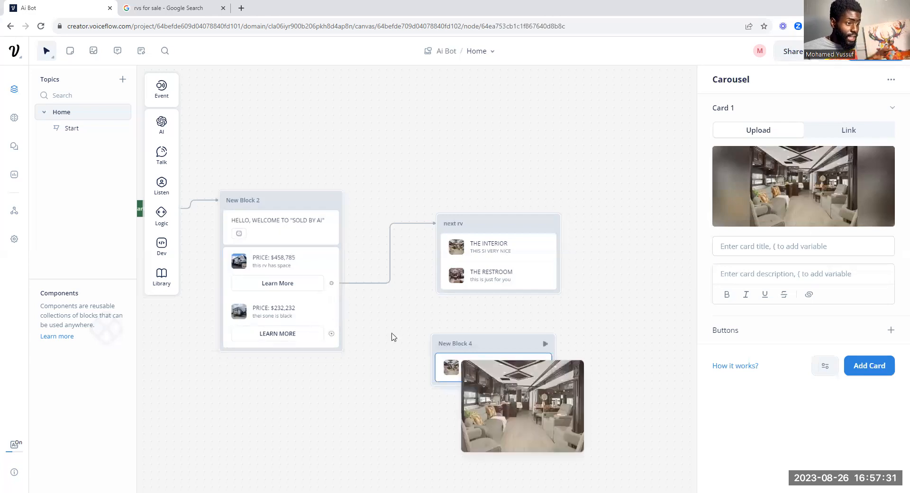
{"action": "left_click_drag", "start_coordinate": [332, 333], "coordinate": [439, 353]}
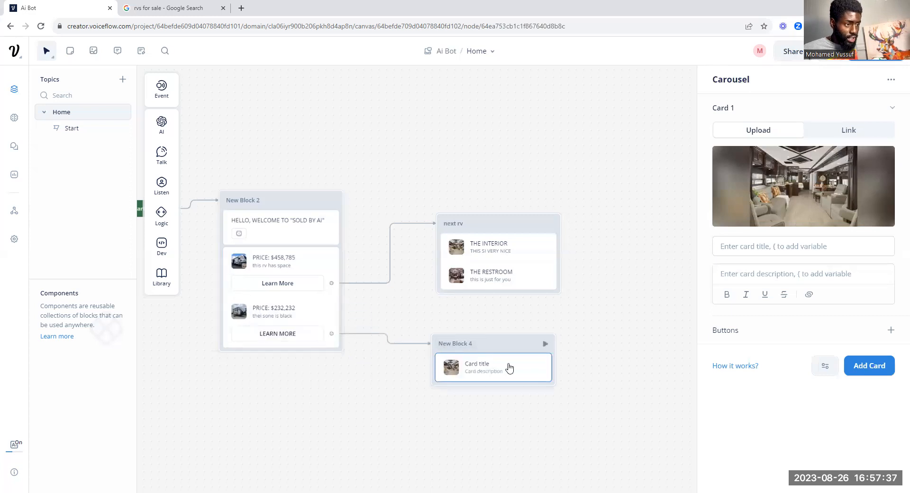
- Title the first card in New Block 4 "THE INTERIOR" and describe it as "THIS ONE Is FOR the Family"
{"action": "left_click", "coordinate": [831, 244]}
{"action": "type", "text": "th"}
{"action": "key", "text": "BackSpace"}
{"action": "key", "text": "BackSpace"}
{"action": "type", "text": "THE "}
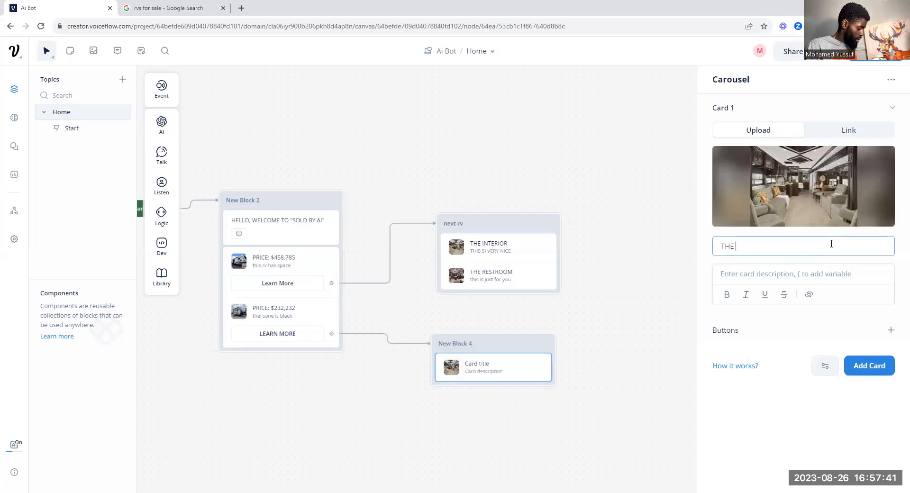
{"action": "type", "text": "INTERIOR"}
{"action": "left_click", "coordinate": [821, 274]}
{"action": "type", "text": "THIS ONE I"}
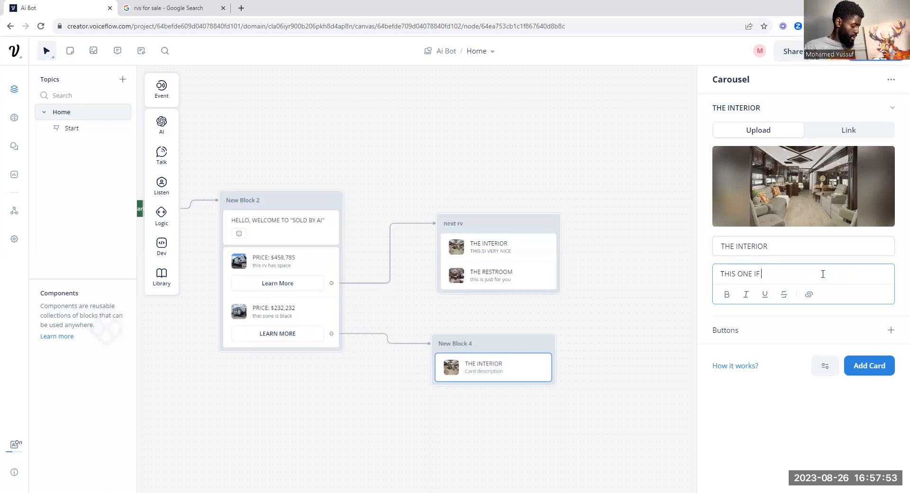
{"action": "type", "text": "s FOR the Family"}
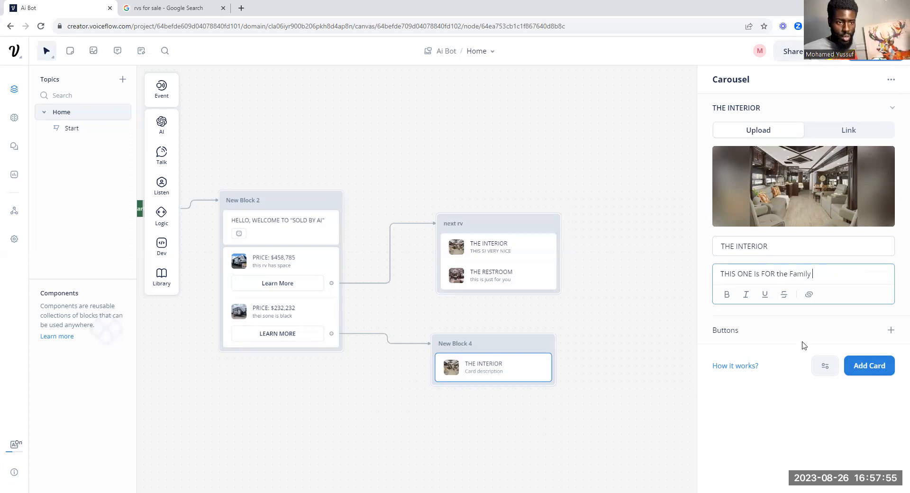
{"action": "left_click", "coordinate": [660, 341]}
{"action": "left_click", "coordinate": [475, 373]}
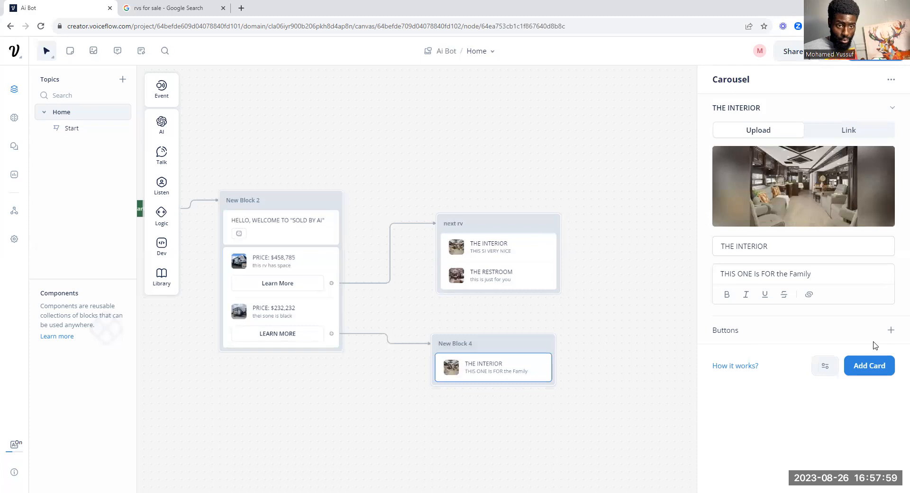
- Add a second card to the carousel in New Block 4 and set its image to download (11).jpg
{"action": "left_click", "coordinate": [883, 367]}
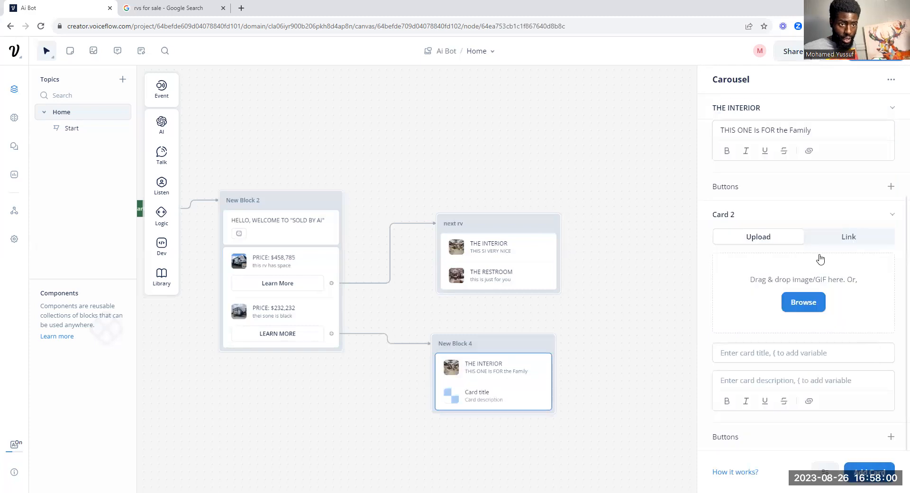
{"action": "left_click", "coordinate": [809, 302]}
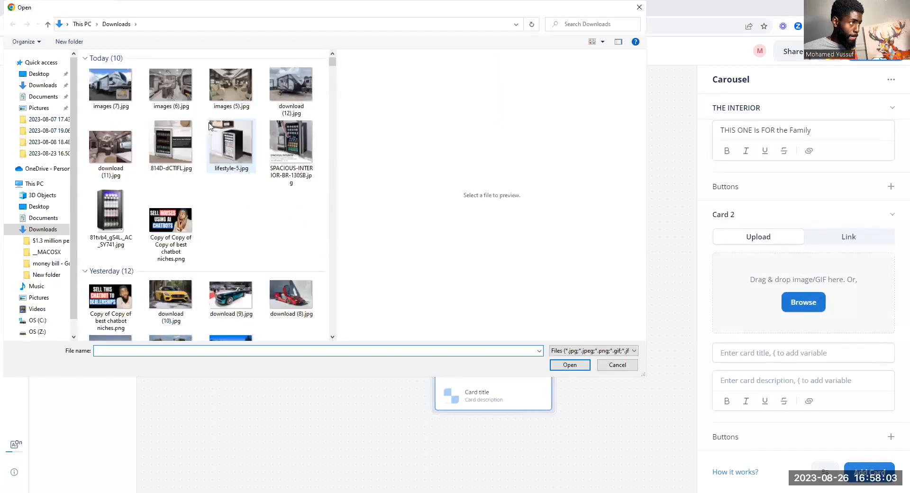
{"action": "left_click", "coordinate": [236, 100]}
{"action": "key", "text": "Return"}
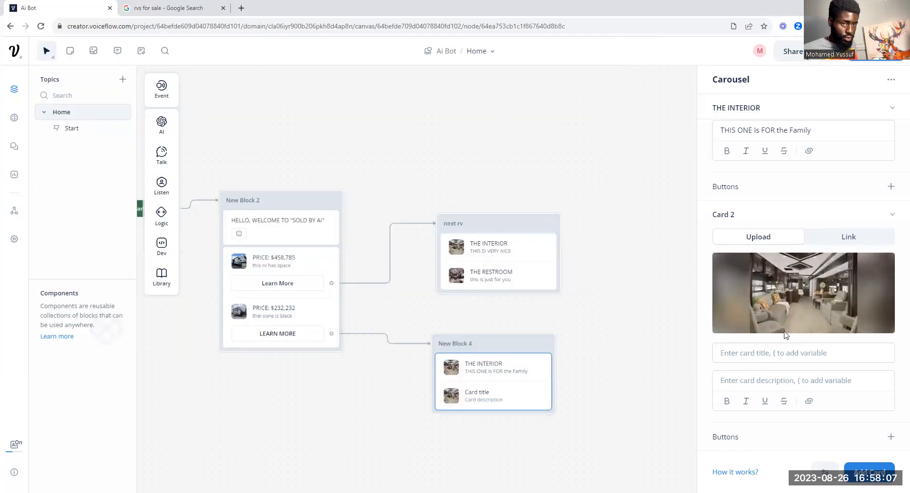
{"action": "mouse_move", "coordinate": [782, 297]}
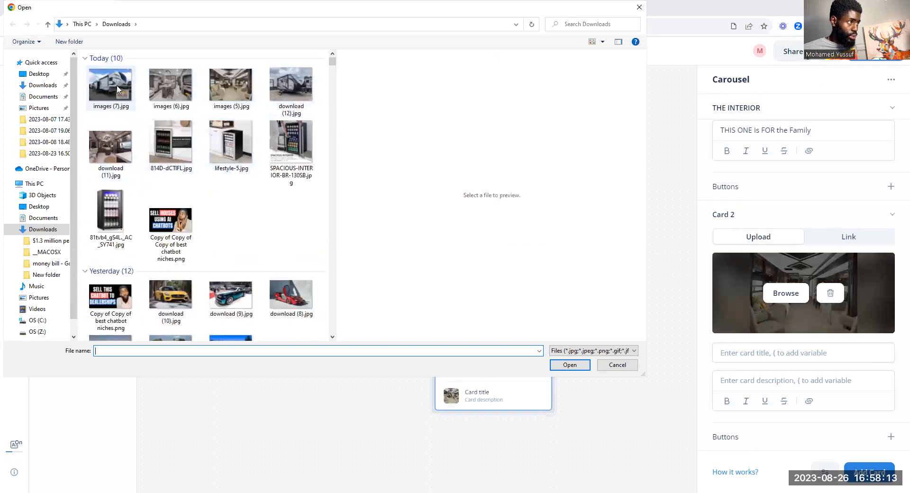
{"action": "left_click", "coordinate": [125, 145]}
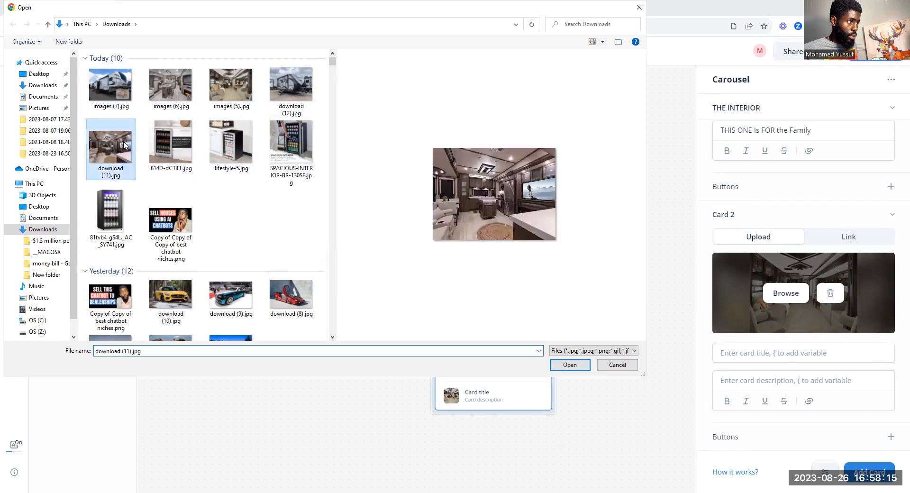
{"action": "left_click", "coordinate": [570, 364]}
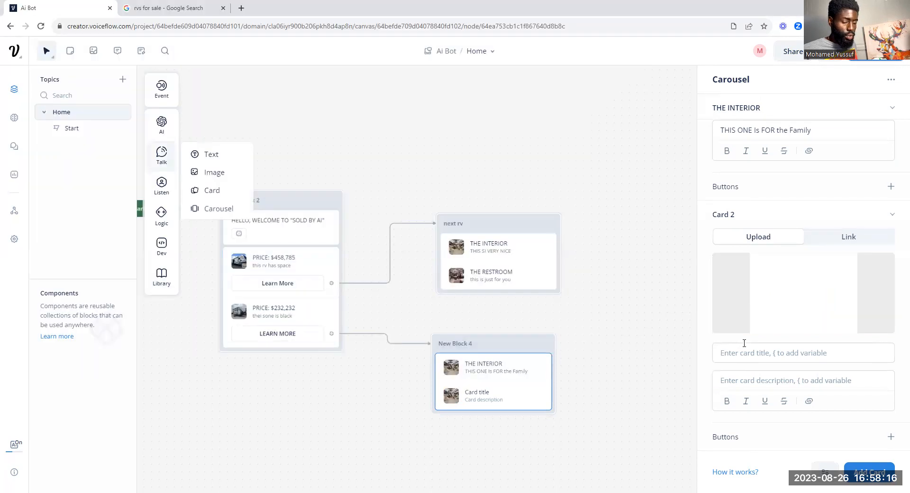
- Title the second card in New Block 4 "THE INTERIOR BACK" and describe it as "somuch space"
{"action": "left_click", "coordinate": [784, 354]}
{"action": "type", "text": "THE"}
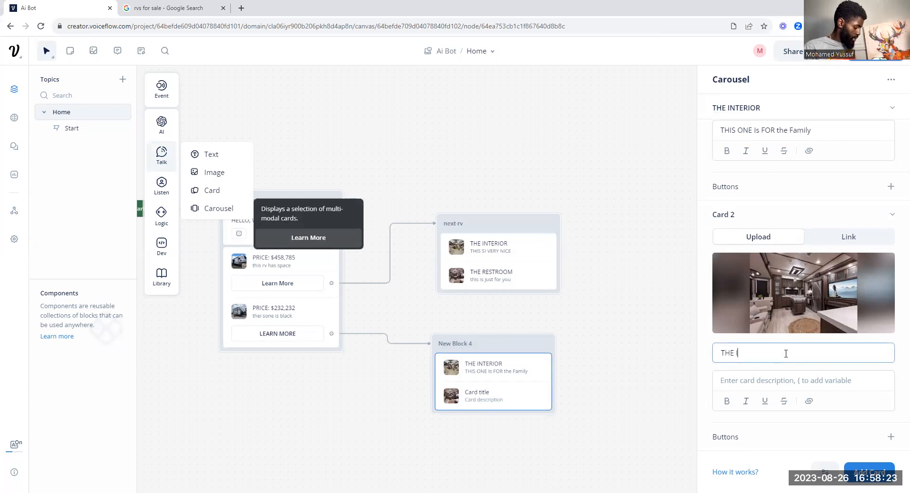
{"action": "type", "text": " INTERIOR BACK"}
{"action": "left_click", "coordinate": [774, 384]}
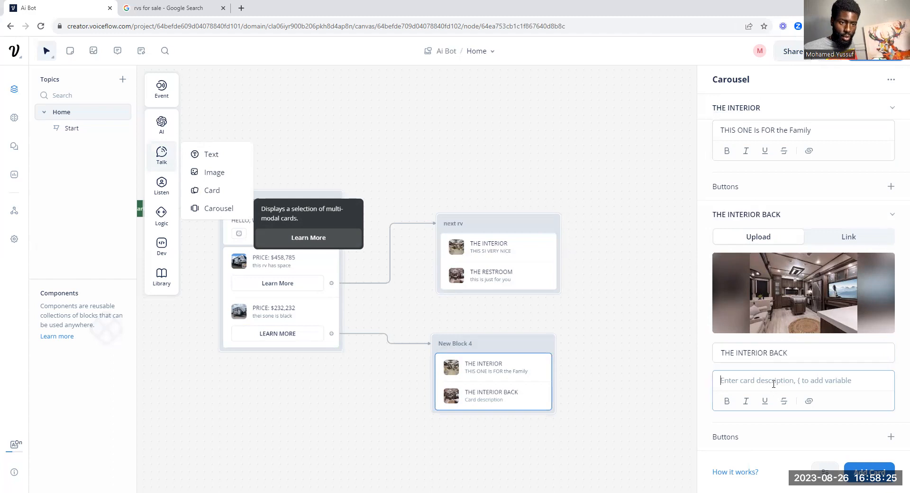
{"action": "type", "text": "thei"}
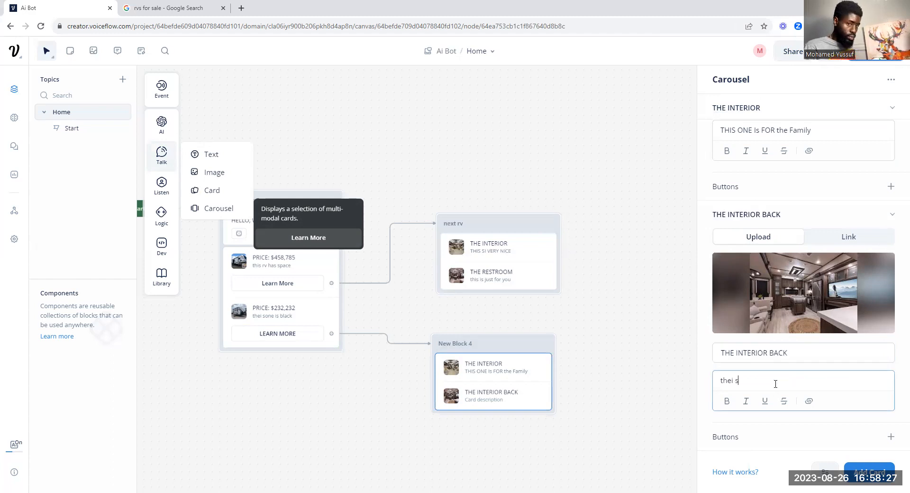
{"action": "type", "text": " s"}
{"action": "key", "text": "BackSpace"}
{"action": "key", "text": "BackSpace"}
{"action": "key", "text": "BackSpace"}
{"action": "key", "text": "BackSpace"}
{"action": "key", "text": "BackSpace"}
{"action": "key", "text": "BackSpace"}
{"action": "type", "text": "so"}
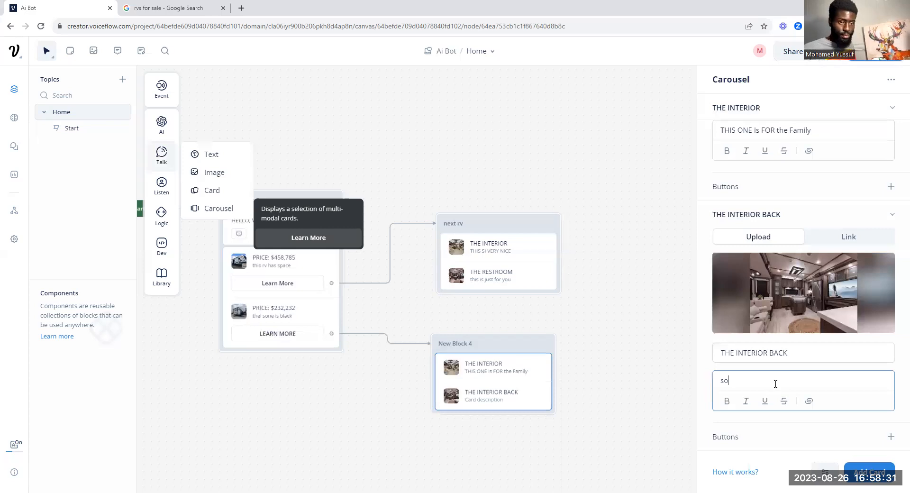
{"action": "type", "text": "much space"}
{"action": "left_click", "coordinate": [615, 350]}
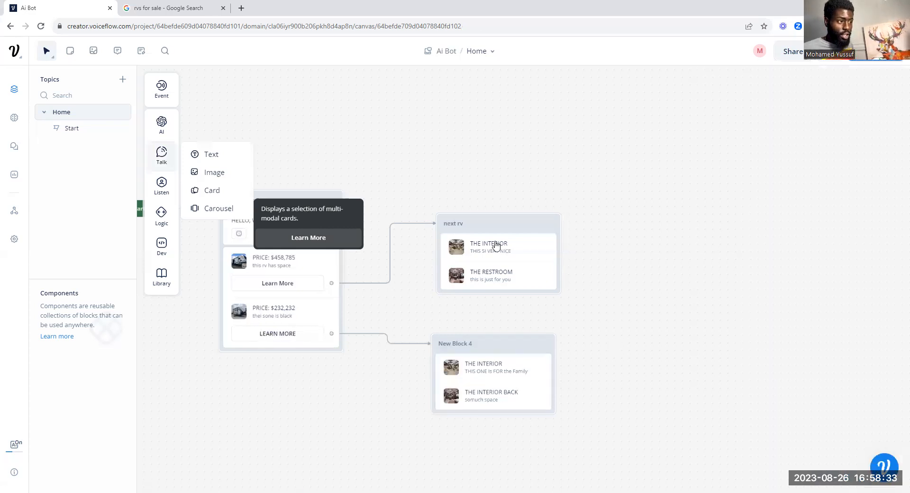
- Run the prototype to check the greeting and RV carousel, and return to the greeting text in the designer
{"action": "left_click", "coordinate": [822, 62]}
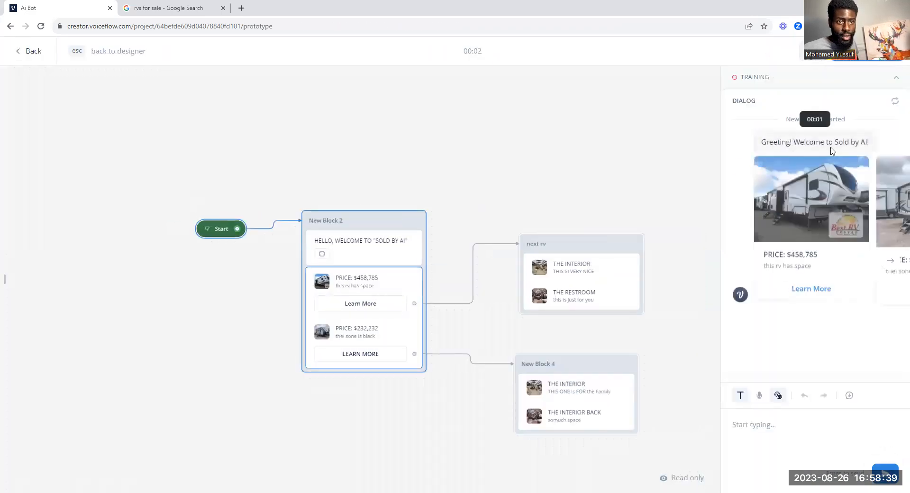
{"action": "left_click", "coordinate": [365, 248]}
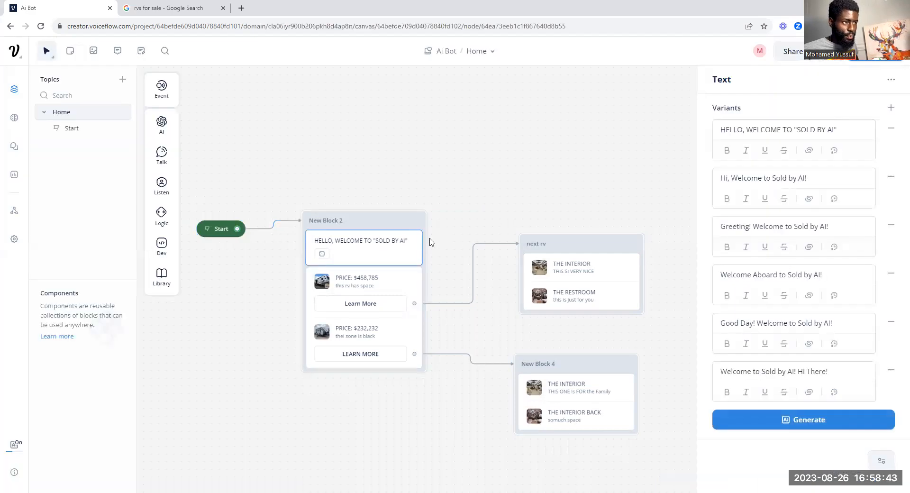
- Add a text step "HERE ARE ALL THE AVALIBLE OPTIONS" between the greeting and carousel in New Block 2, and generate five AI variants of it
{"action": "mouse_move", "coordinate": [165, 153]}
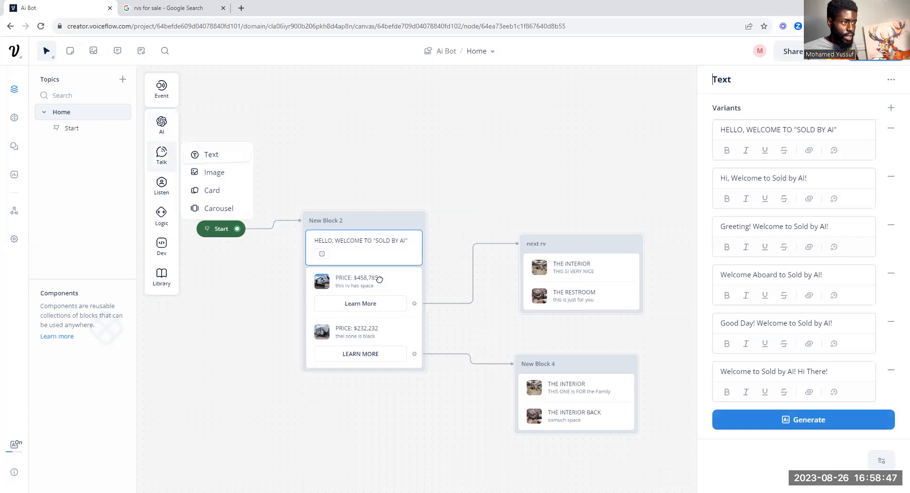
{"action": "left_click_drag", "start_coordinate": [379, 279], "coordinate": [379, 279]}
{"action": "left_click", "coordinate": [745, 137]}
{"action": "type", "text": "HERE"}
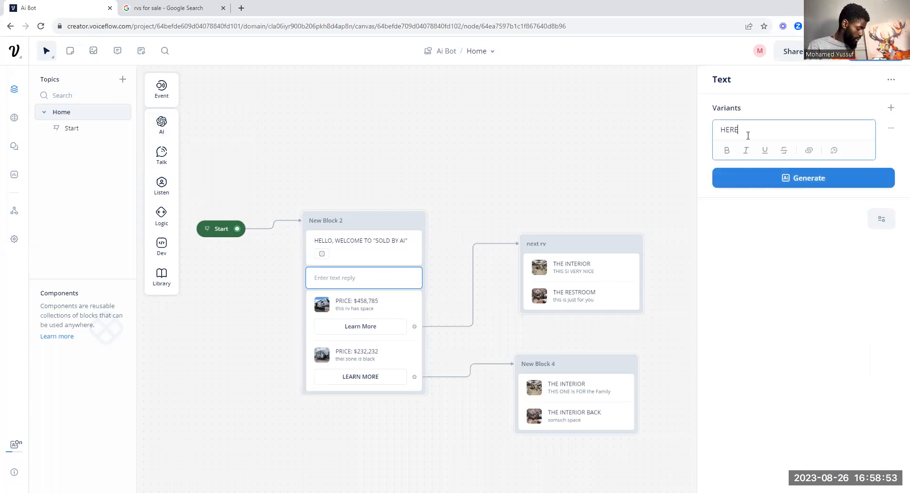
{"action": "type", "text": "ARE ALL THE AVALIBLE O"}
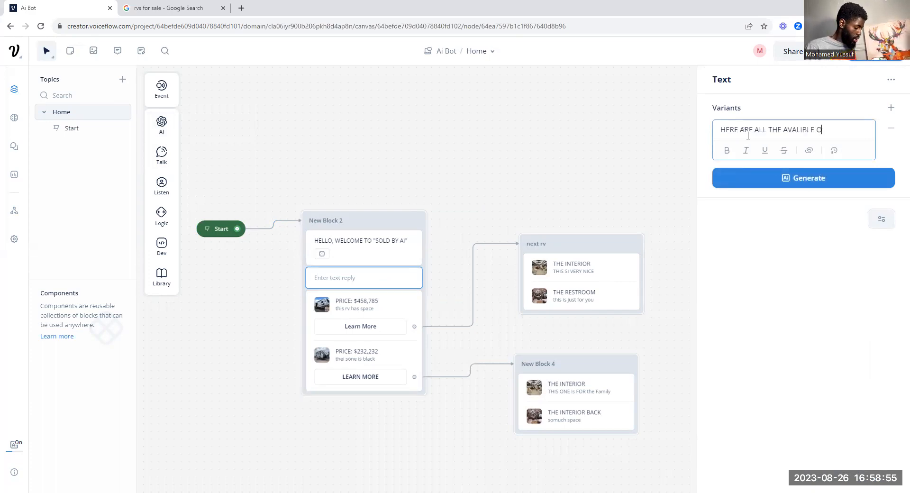
{"action": "type", "text": "P"}
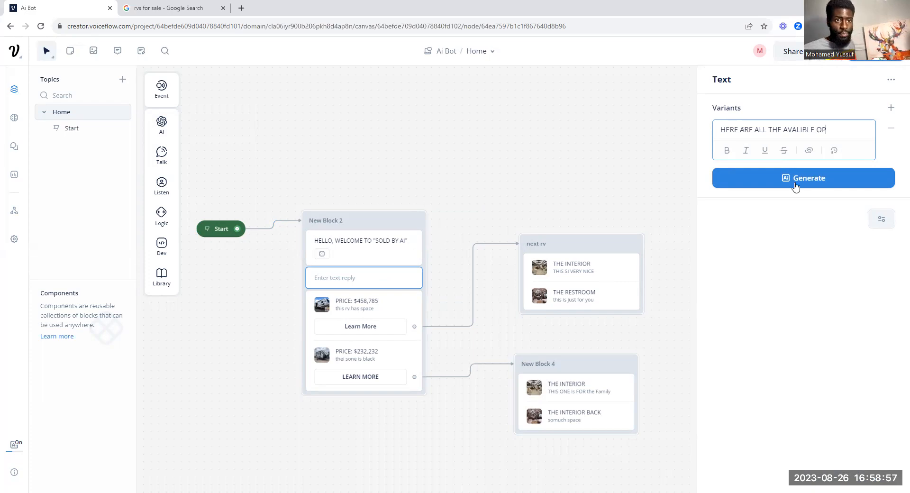
{"action": "type", "text": "TIONS"}
{"action": "left_click", "coordinate": [795, 185]}
{"action": "left_click", "coordinate": [788, 242]}
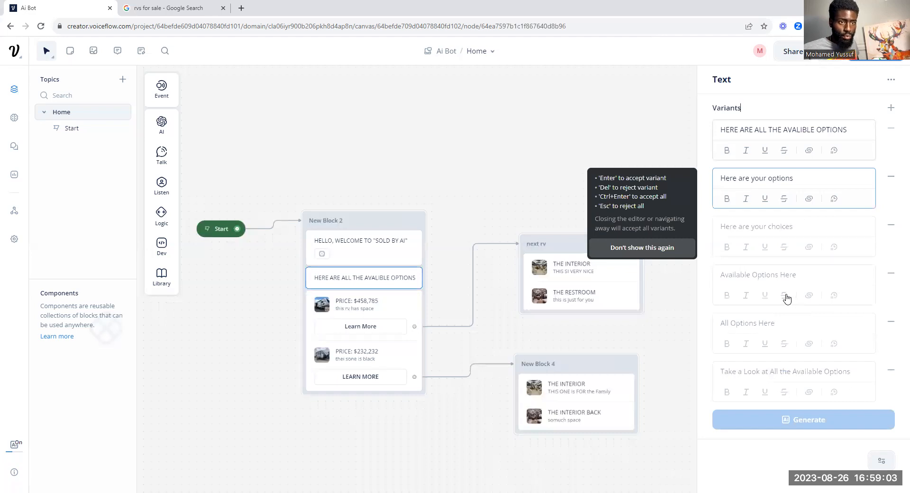
- Move the greeting text out of New Block 2 into its own block beside it and spread the other blocks apart
{"action": "left_click_drag", "start_coordinate": [323, 256], "coordinate": [248, 303]}
{"action": "left_click_drag", "start_coordinate": [388, 221], "coordinate": [440, 226]}
{"action": "left_click_drag", "start_coordinate": [604, 238], "coordinate": [686, 171]}
{"action": "left_click_drag", "start_coordinate": [614, 364], "coordinate": [753, 341]}
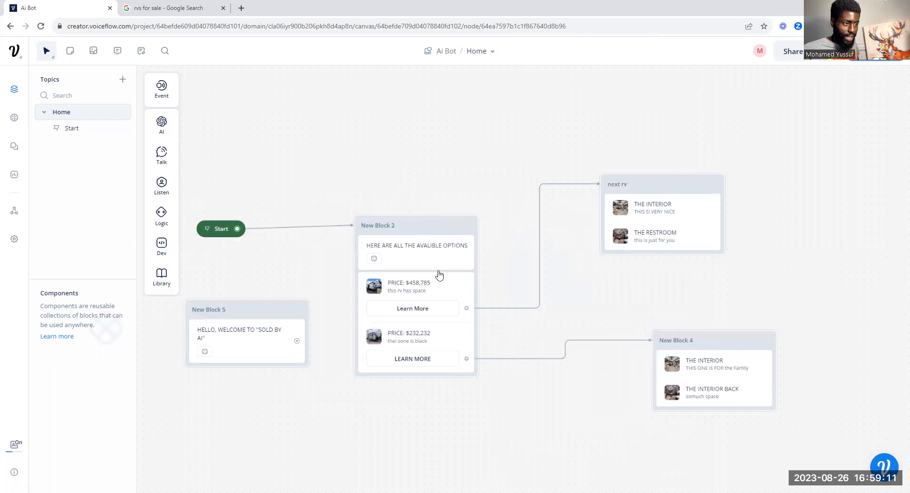
{"action": "left_click_drag", "start_coordinate": [419, 232], "coordinate": [488, 214]}
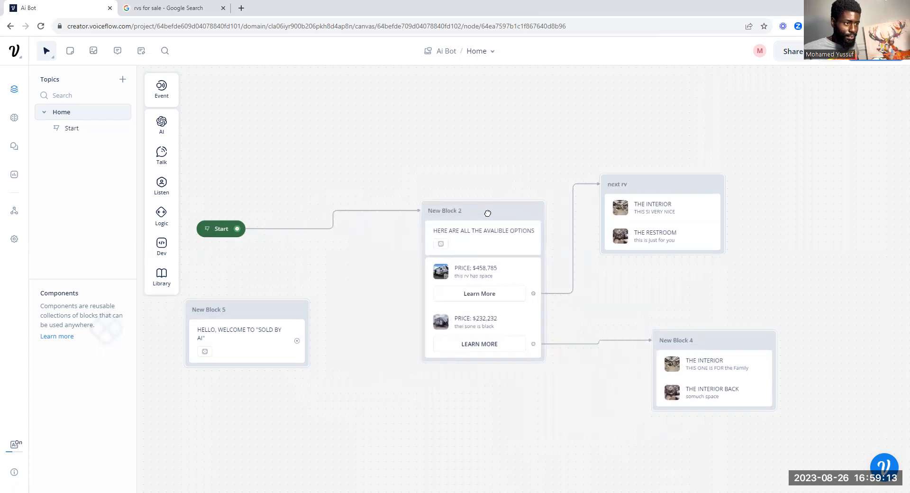
{"action": "left_click_drag", "start_coordinate": [247, 309], "coordinate": [339, 272]}
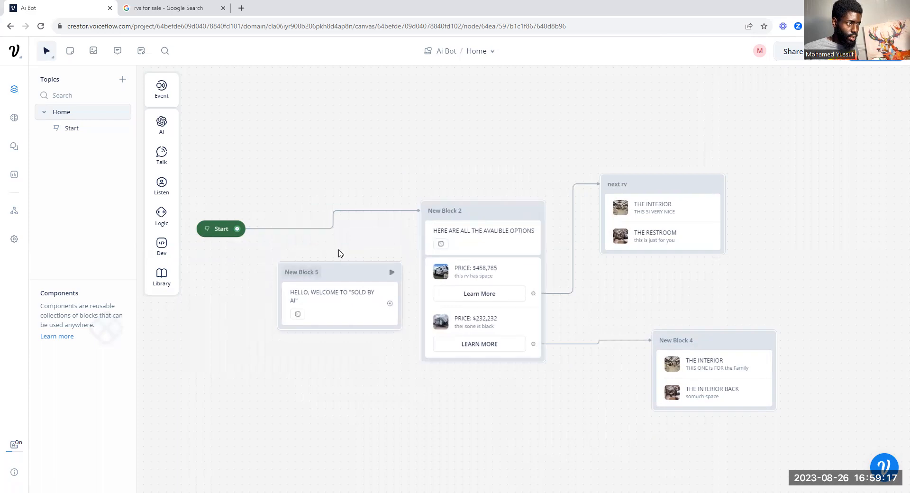
- Delete the link from Start to New Block 2 and connect Start to the greeting block instead
{"action": "left_click", "coordinate": [406, 211]}
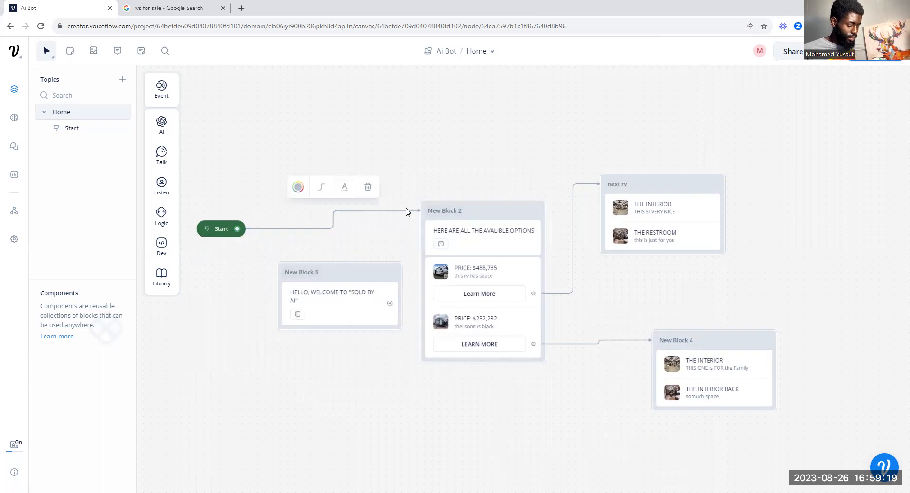
{"action": "left_click", "coordinate": [400, 214]}
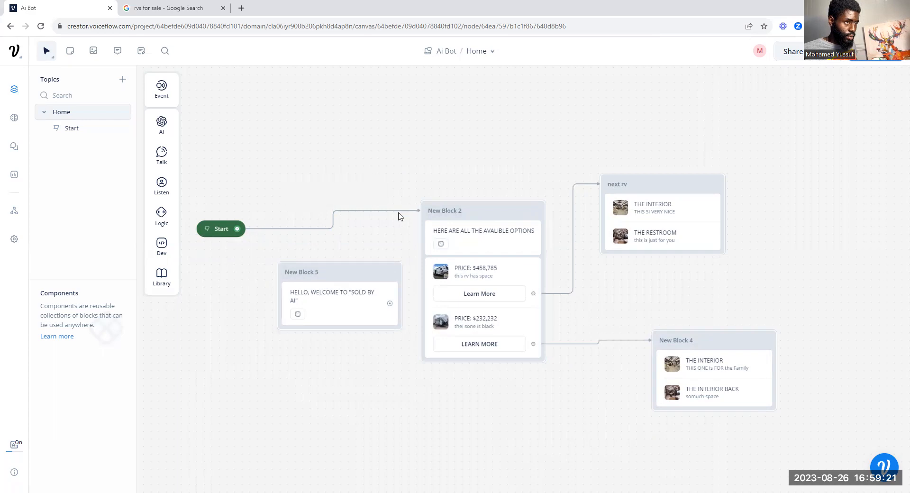
{"action": "left_click", "coordinate": [394, 211]}
{"action": "key", "text": "Delete"}
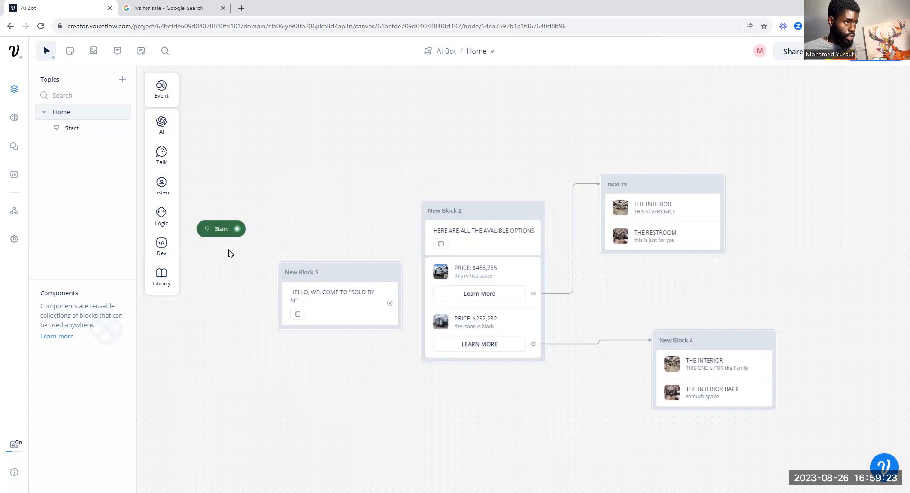
{"action": "left_click_drag", "start_coordinate": [237, 229], "coordinate": [287, 308]}
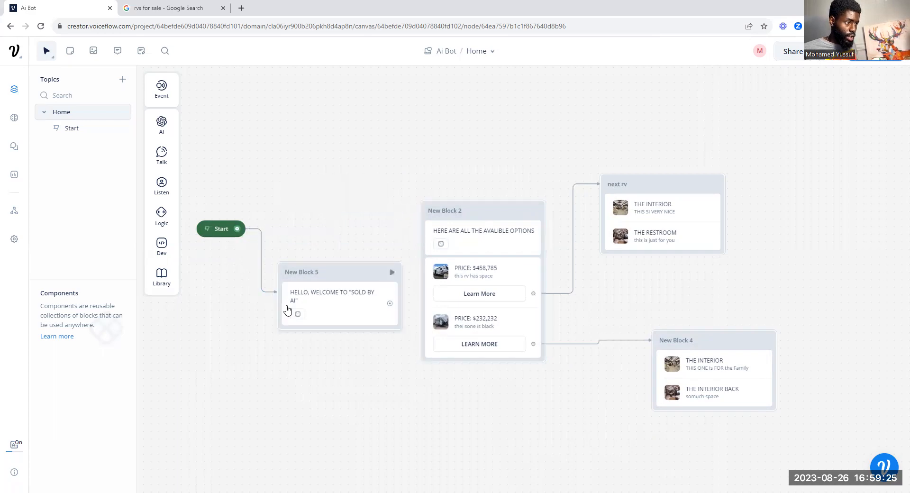
- Align New Block 5 with the Start block, test the conversation from it, and return to its greeting text in the designer
{"action": "left_click_drag", "start_coordinate": [355, 268], "coordinate": [353, 200]}
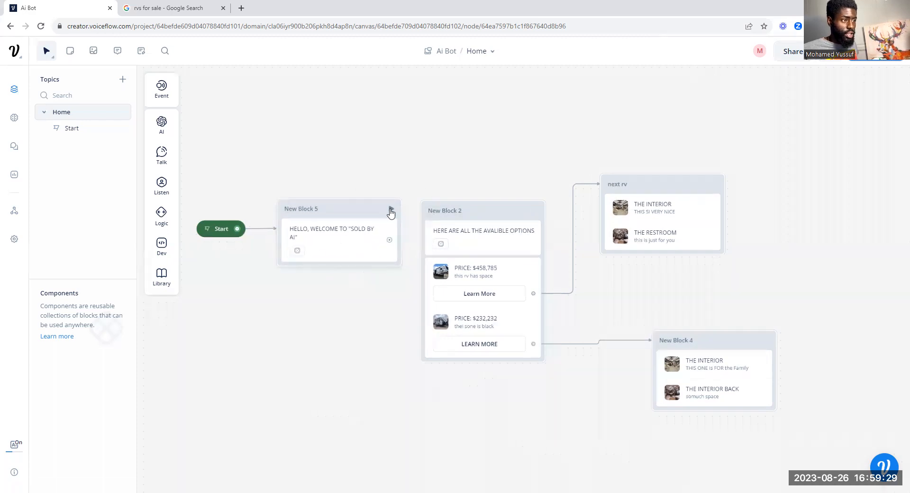
{"action": "left_click", "coordinate": [390, 208]}
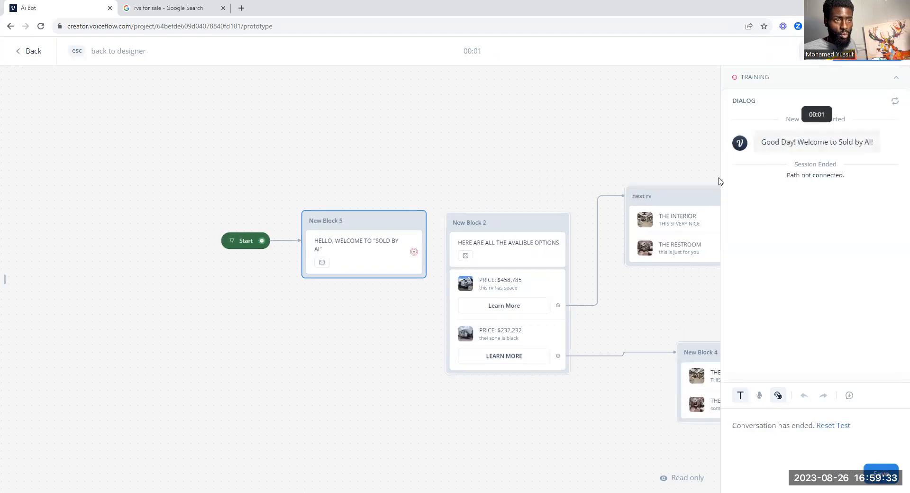
{"action": "left_click", "coordinate": [498, 224]}
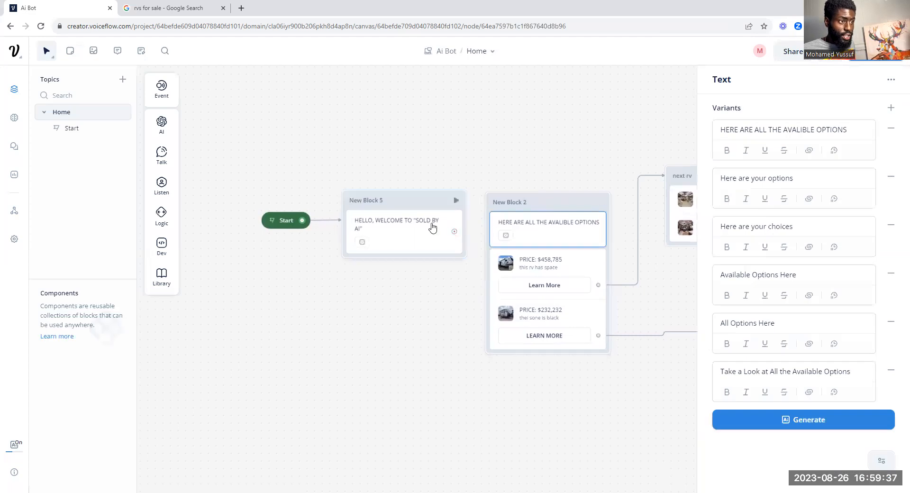
{"action": "left_click", "coordinate": [431, 207]}
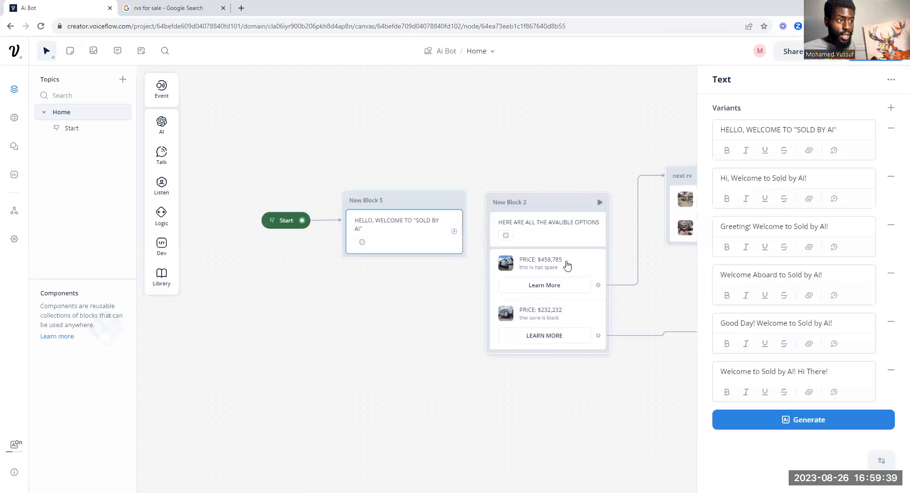
- Add a Buttons step beneath the greeting text in New Block 5
{"action": "mouse_move", "coordinate": [162, 185]}
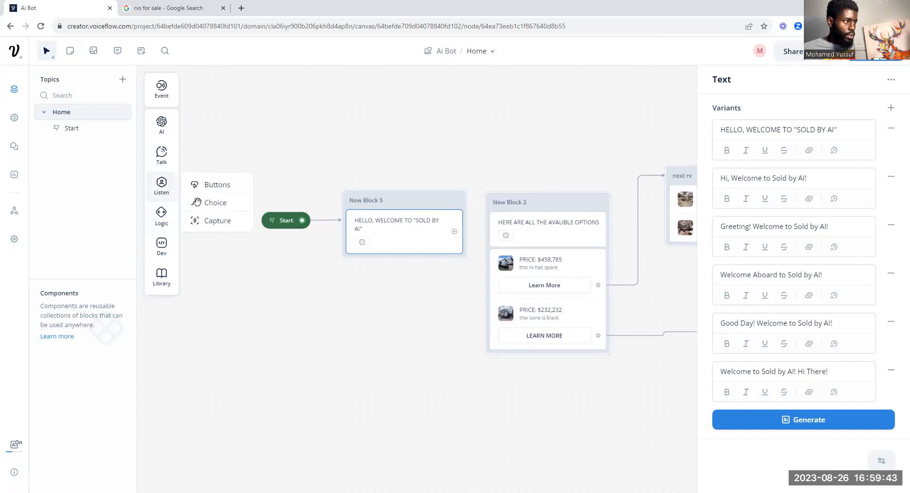
{"action": "left_click_drag", "start_coordinate": [276, 258], "coordinate": [228, 202]}
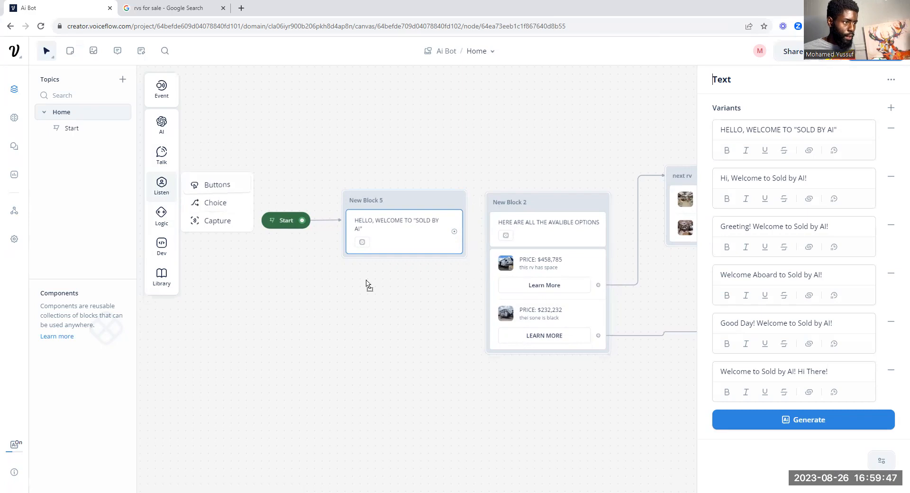
{"action": "left_click_drag", "start_coordinate": [401, 250], "coordinate": [410, 260]}
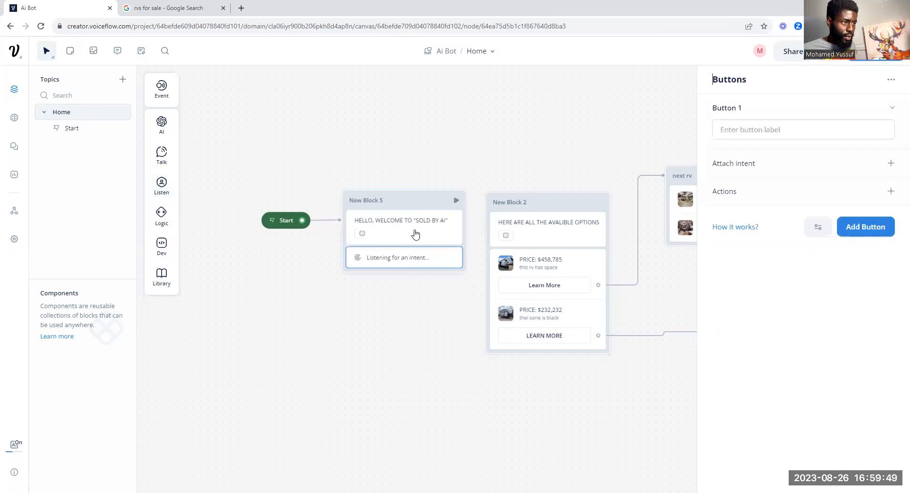
- Add a text step "WHAT STATE ARE YOU IN?" between the greeting and the Buttons step, and generate five AI variants of it
{"action": "left_click", "coordinate": [415, 233]}
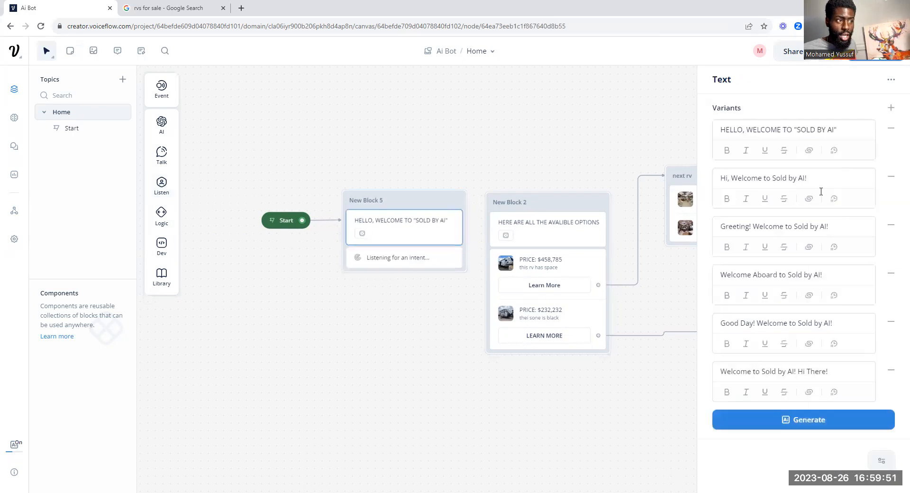
{"action": "left_click", "coordinate": [160, 153]}
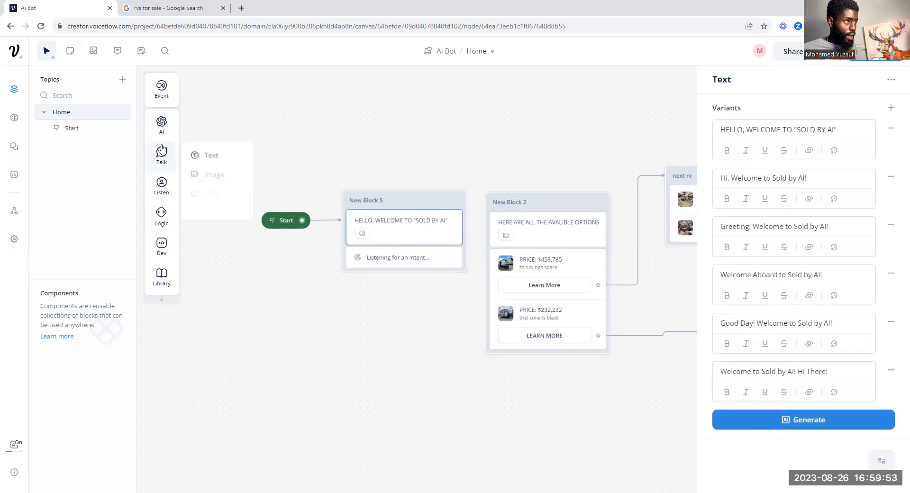
{"action": "left_click_drag", "start_coordinate": [400, 248], "coordinate": [401, 252]}
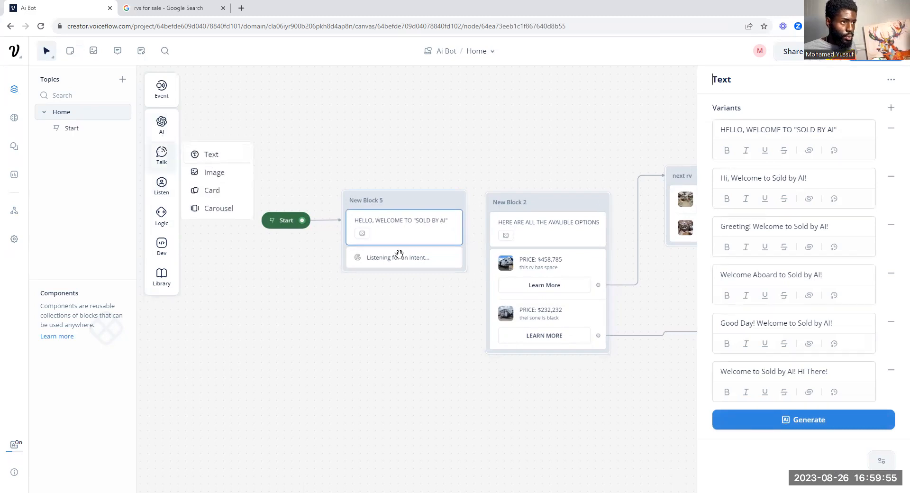
{"action": "left_click", "coordinate": [754, 125]}
{"action": "type", "text": "WHA"}
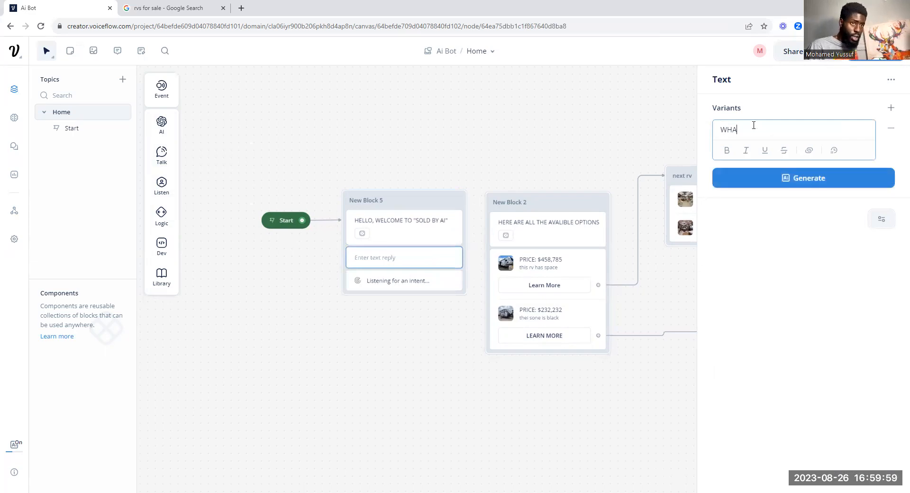
{"action": "type", "text": "T STATE A"}
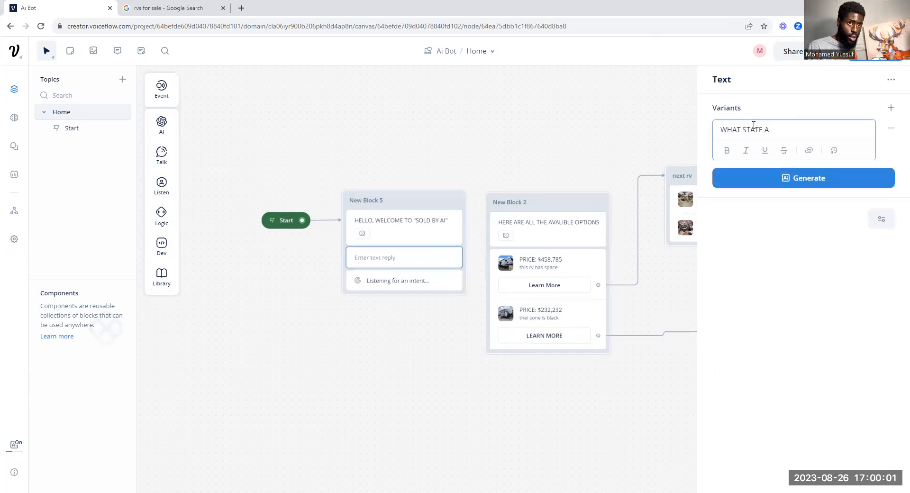
{"action": "type", "text": "RE YOU IN?"}
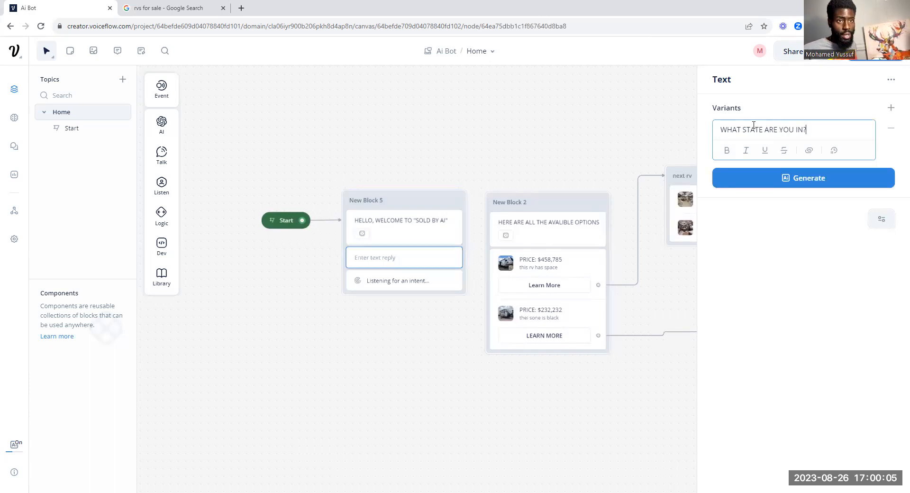
{"action": "left_click", "coordinate": [780, 181]}
{"action": "left_click", "coordinate": [779, 239]}
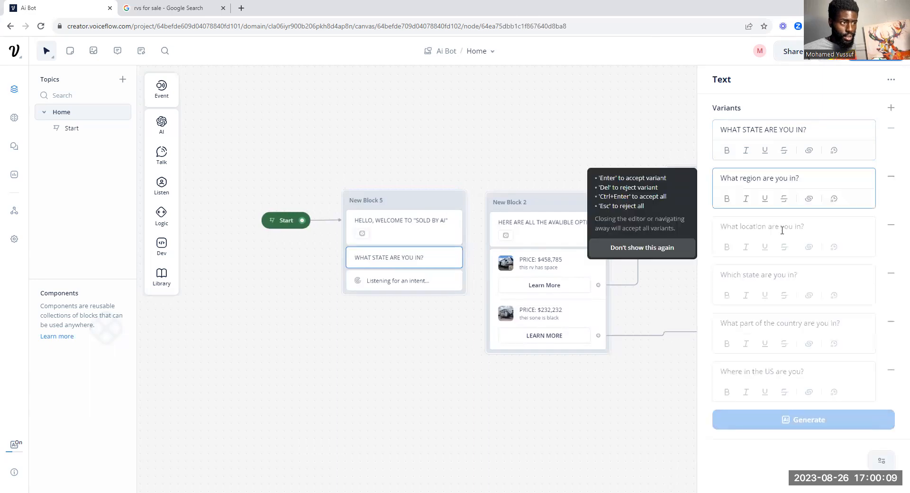
- Label the first button in New Block 5's Buttons step TEXAS
{"action": "left_click", "coordinate": [425, 290]}
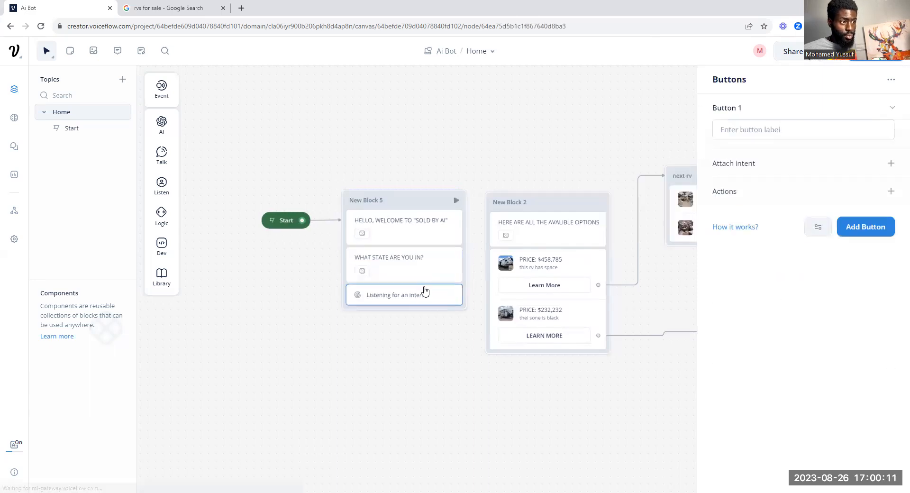
{"action": "left_click", "coordinate": [778, 134]}
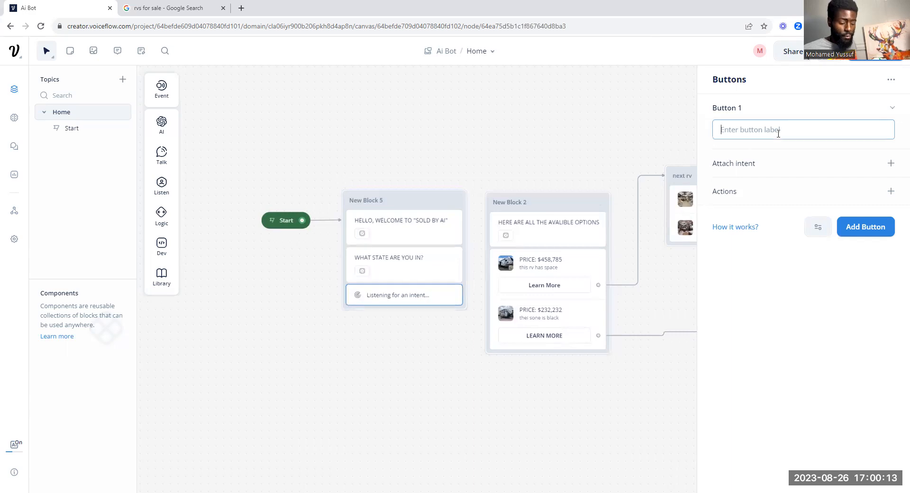
{"action": "type", "text": "TE"}
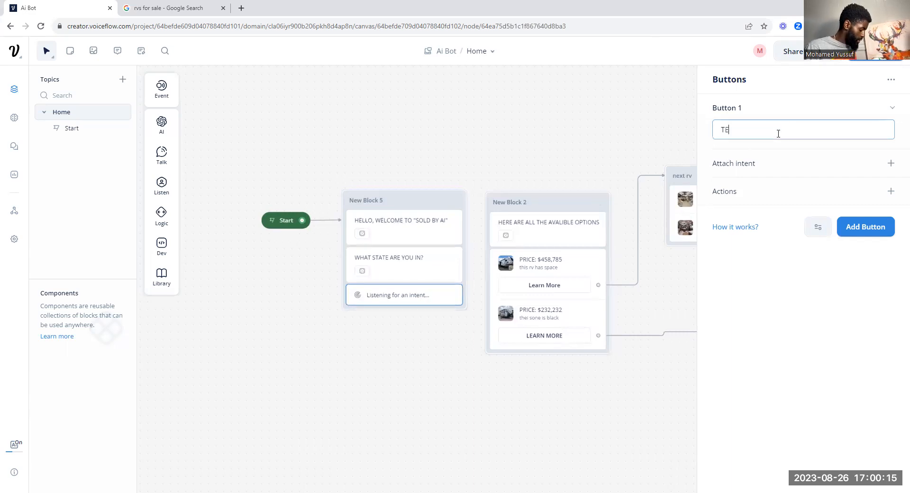
{"action": "type", "text": "XAS"}
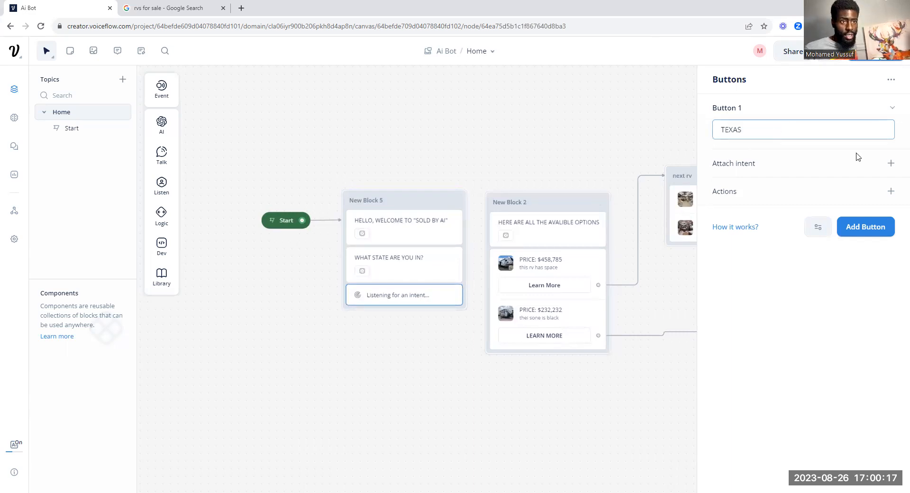
{"action": "left_click", "coordinate": [613, 144]}
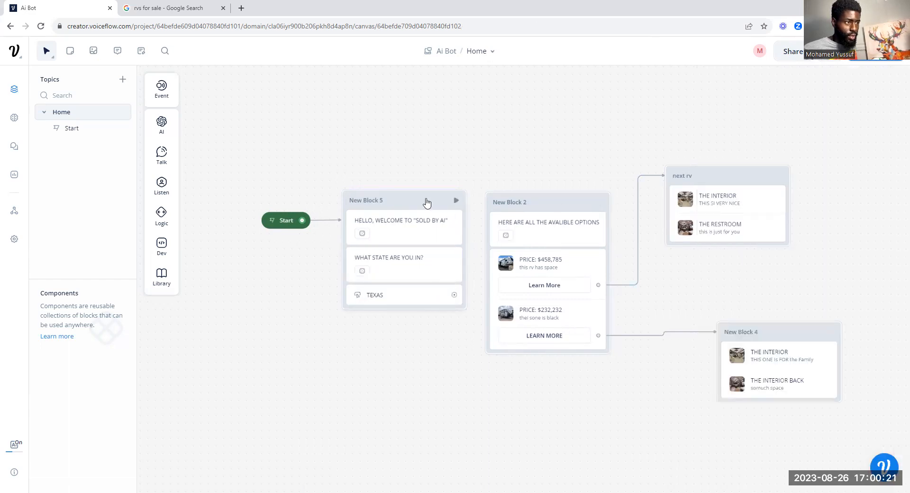
- Move the Start block and New Block 5 farther away from New Block 2
{"action": "left_click_drag", "start_coordinate": [415, 201], "coordinate": [411, 200]}
{"action": "left_click_drag", "start_coordinate": [266, 221], "coordinate": [197, 204]}
{"action": "left_click_drag", "start_coordinate": [383, 197], "coordinate": [326, 190]}
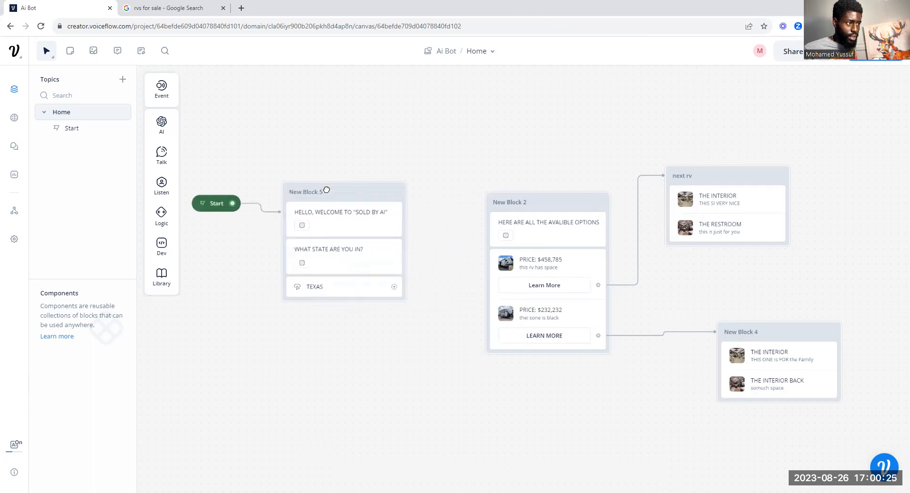
- Add two more buttons to the TEXAS Buttons step, labelled NEW YORK and CALIFORNIA
{"action": "left_click", "coordinate": [352, 287]}
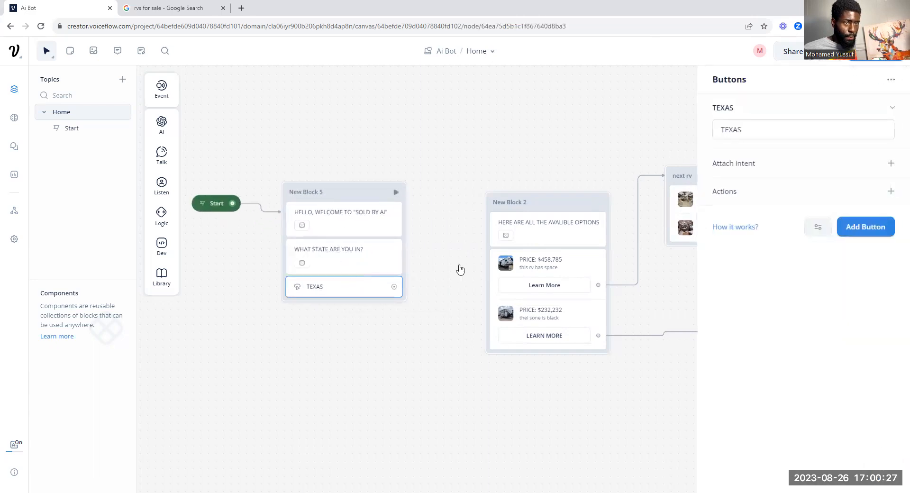
{"action": "left_click", "coordinate": [883, 228]}
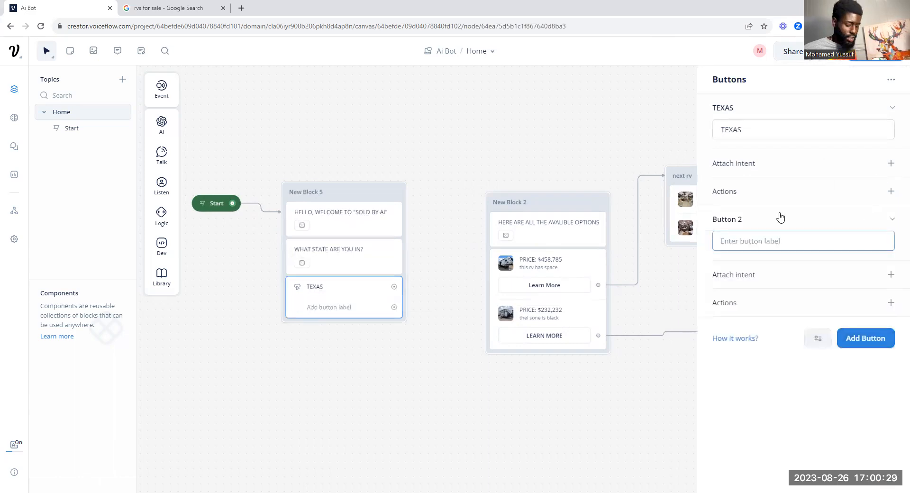
{"action": "type", "text": "NEW "}
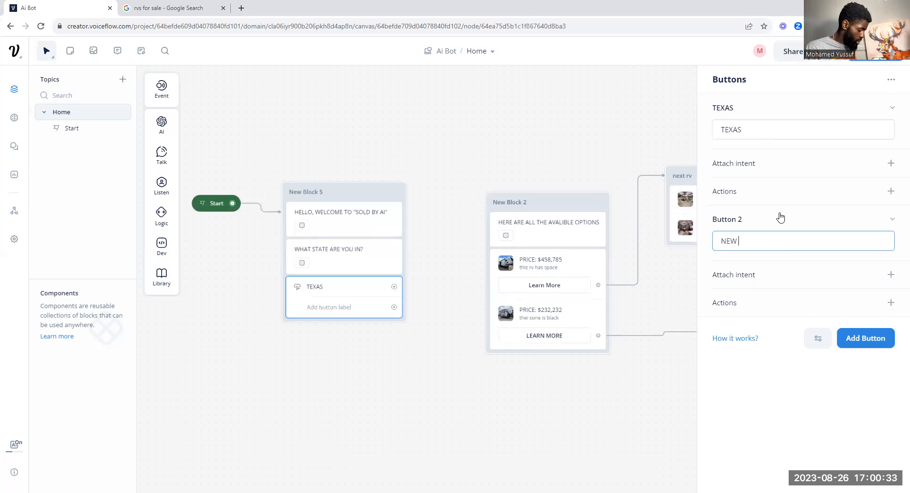
{"action": "type", "text": "YORK"}
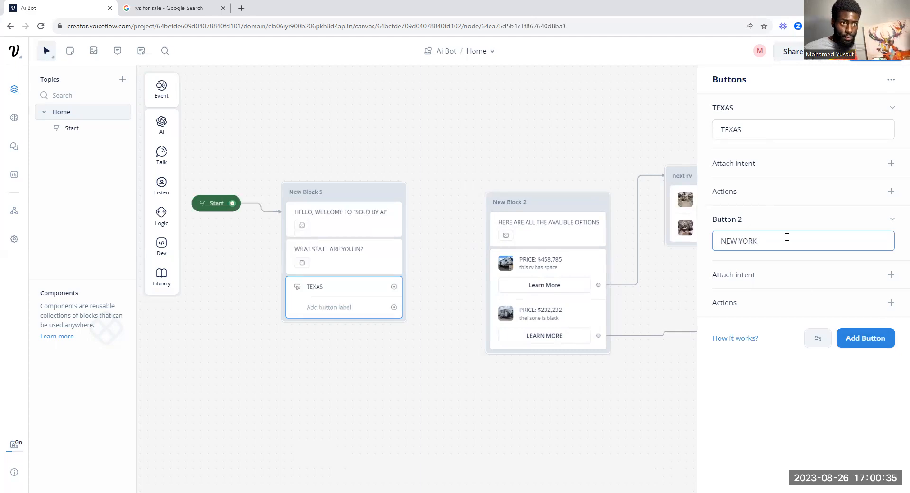
{"action": "left_click", "coordinate": [853, 339]}
{"action": "type", "text": "CA"}
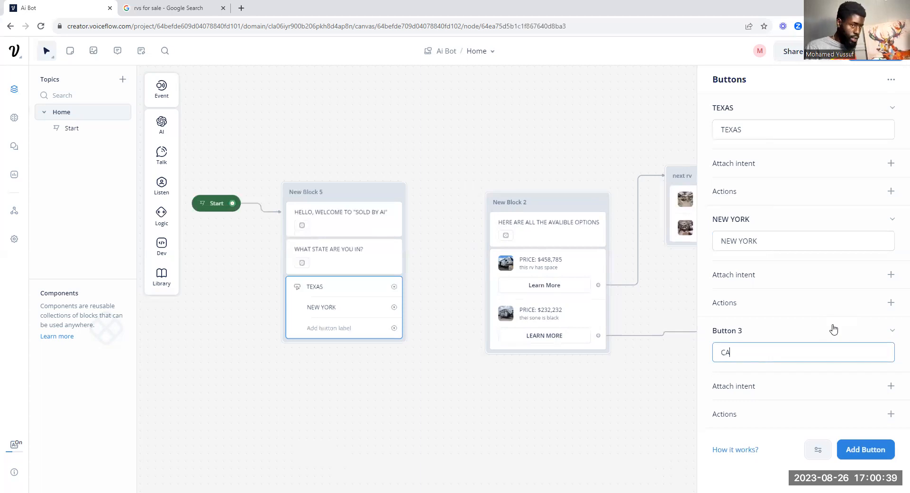
{"action": "type", "text": "LIFORNIA"}
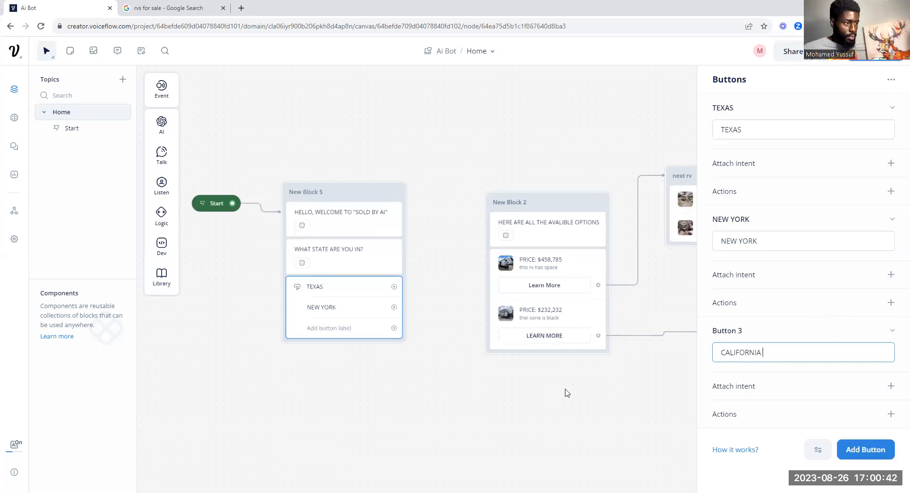
{"action": "left_click", "coordinate": [567, 393]}
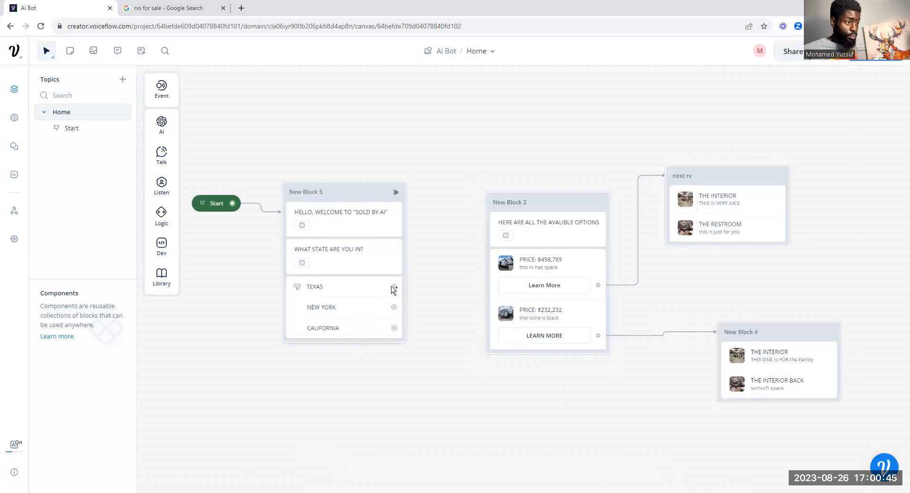
- Connect the TEXAS, NEW YORK and CALIFORNIA buttons to New Block 2
{"action": "left_click_drag", "start_coordinate": [396, 291], "coordinate": [489, 232]}
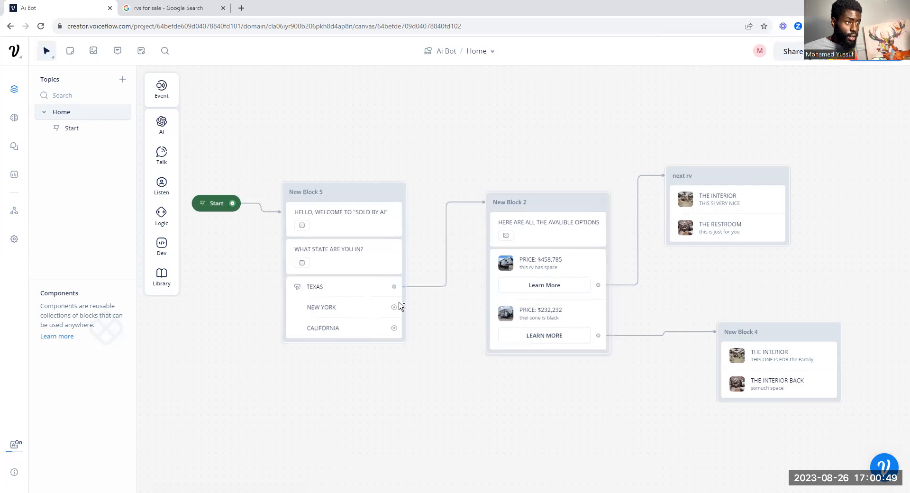
{"action": "left_click_drag", "start_coordinate": [394, 307], "coordinate": [490, 265]}
{"action": "left_click_drag", "start_coordinate": [394, 328], "coordinate": [502, 217]}
- Run the prototype test from Start, answer the state question with TEXAS, and review the RV options reply
{"action": "left_click", "coordinate": [830, 51]}
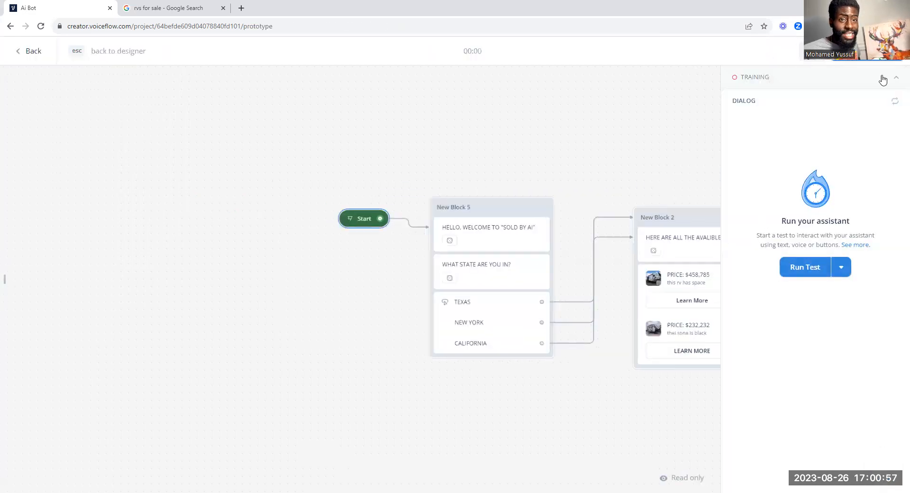
{"action": "left_click", "coordinate": [899, 77]}
{"action": "left_click", "coordinate": [821, 198]}
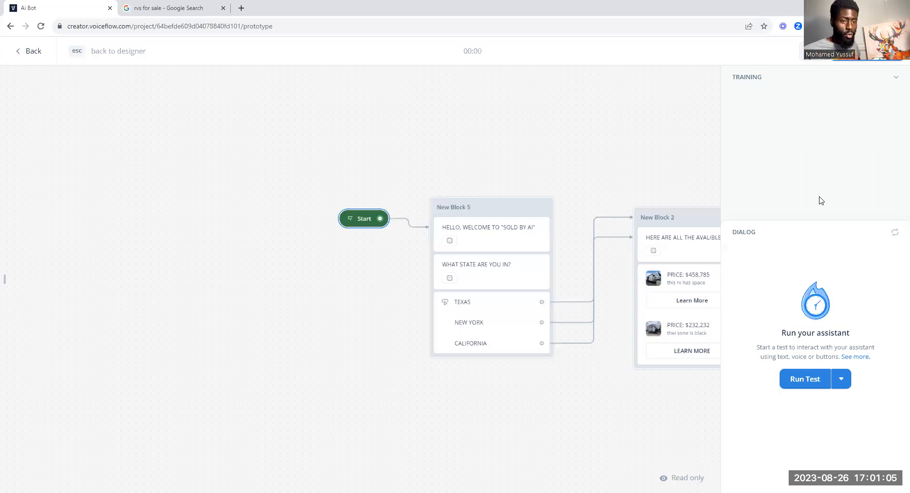
{"action": "left_click", "coordinate": [893, 77]}
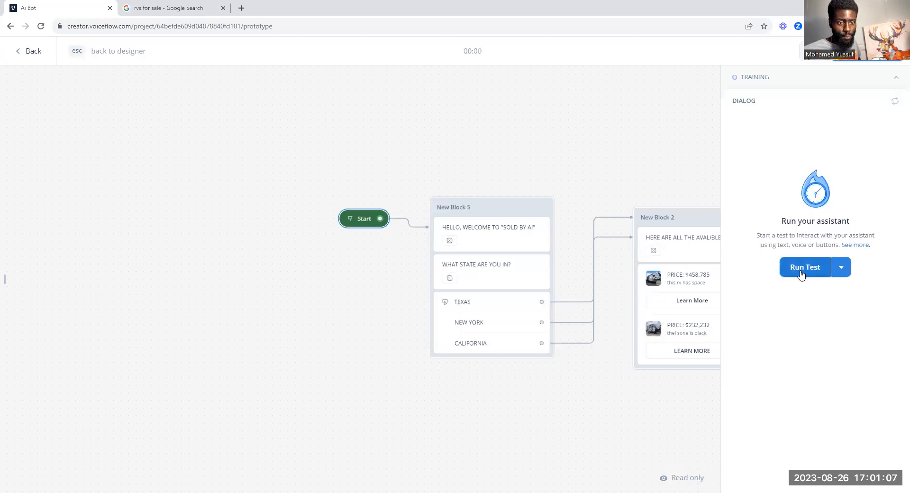
{"action": "left_click", "coordinate": [802, 270]}
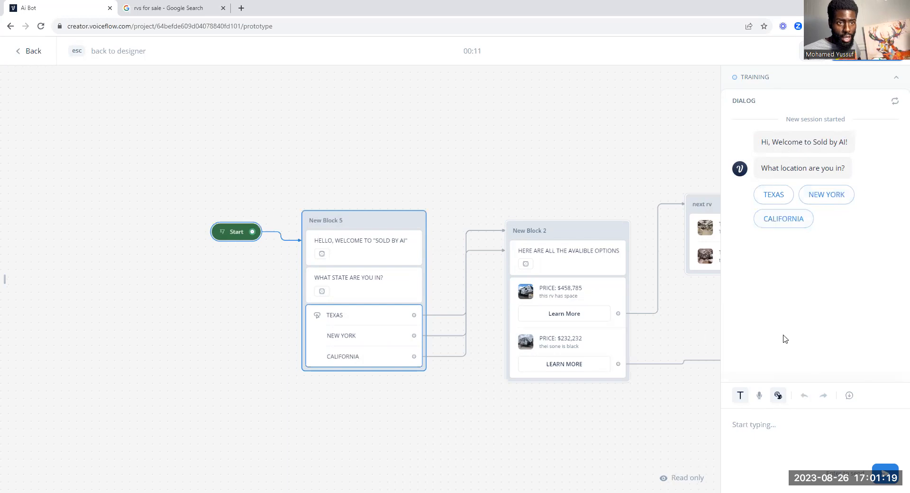
{"action": "left_click", "coordinate": [807, 195]}
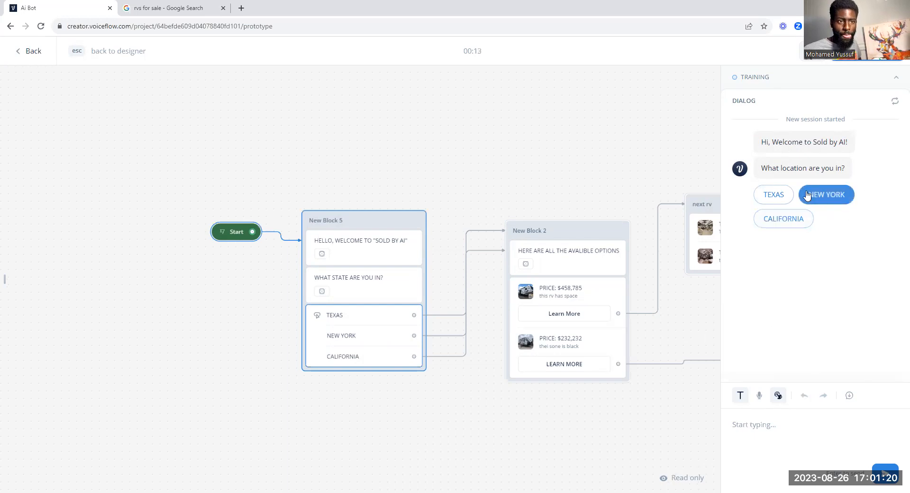
{"action": "left_click", "coordinate": [774, 195]}
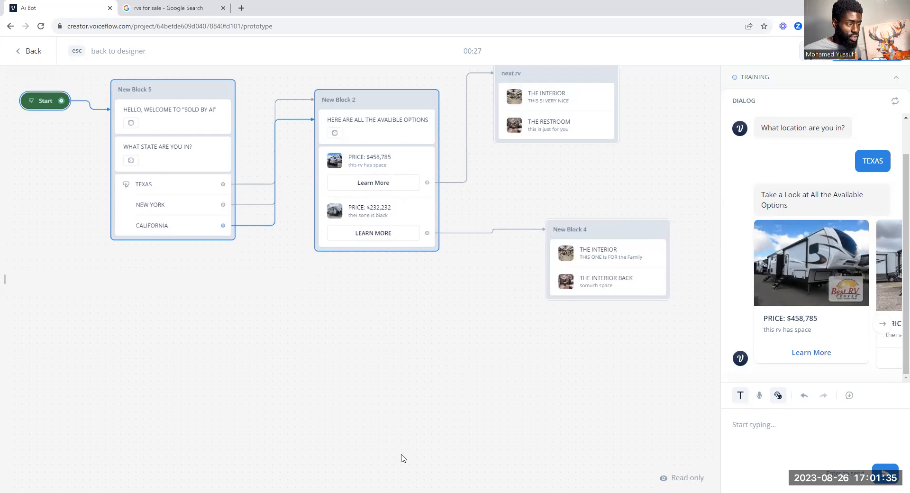
{"action": "scroll", "coordinate": [796, 173], "scroll_direction": "up", "scroll_amount": 1}
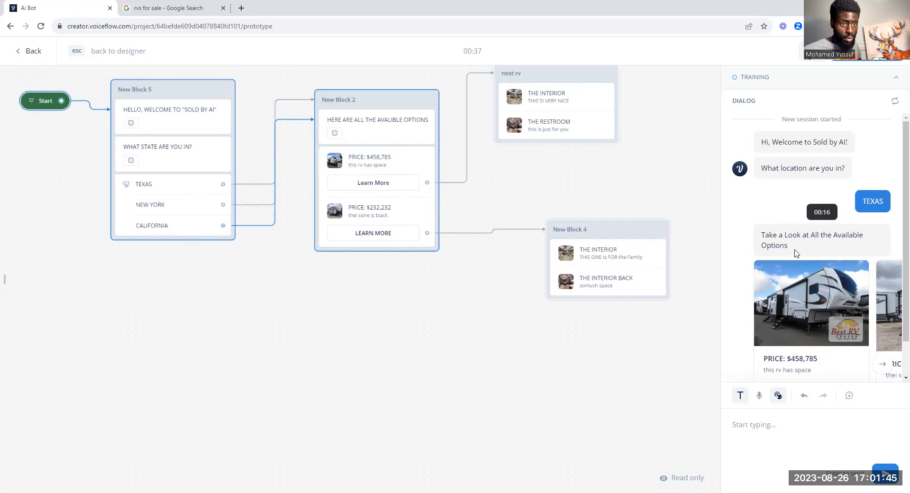
- Page back and forth through the RV option cards in the test conversation
{"action": "left_click", "coordinate": [881, 364]}
{"action": "scroll", "coordinate": [850, 289], "scroll_direction": "down", "scroll_amount": 1}
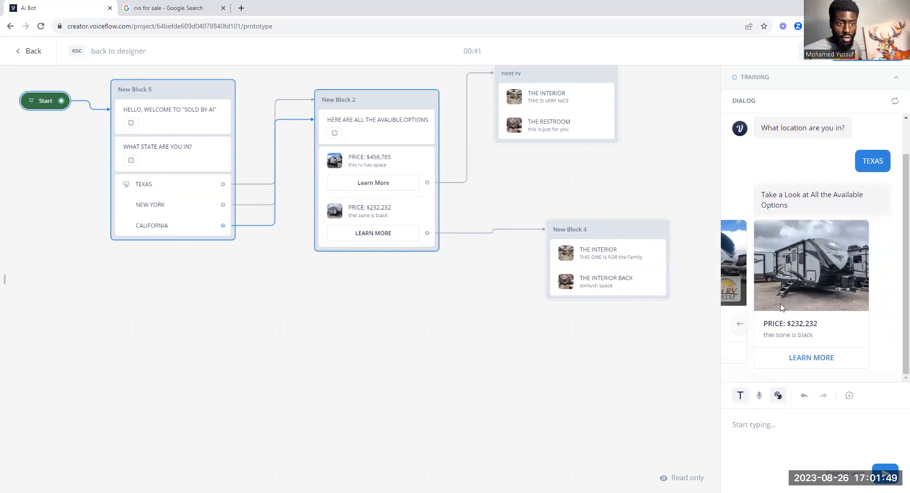
{"action": "left_click", "coordinate": [741, 324]}
{"action": "left_click", "coordinate": [880, 330]}
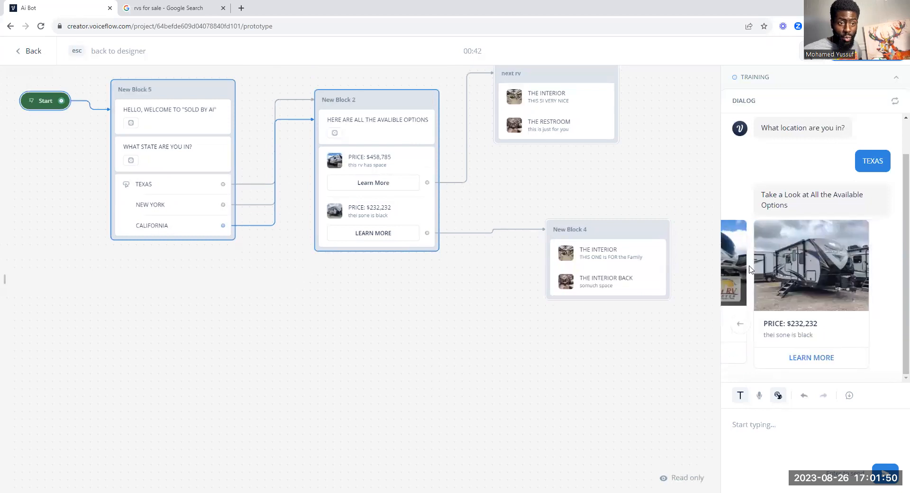
{"action": "left_click", "coordinate": [741, 325]}
{"action": "left_click", "coordinate": [882, 323]}
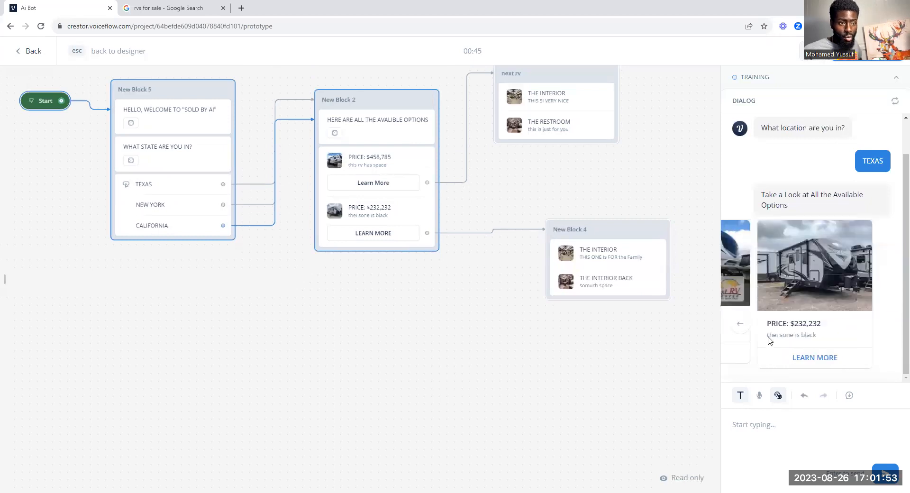
- Request more details on the $232,232 RV in the test chat and review the conversation from its greeting
{"action": "left_click", "coordinate": [807, 363]}
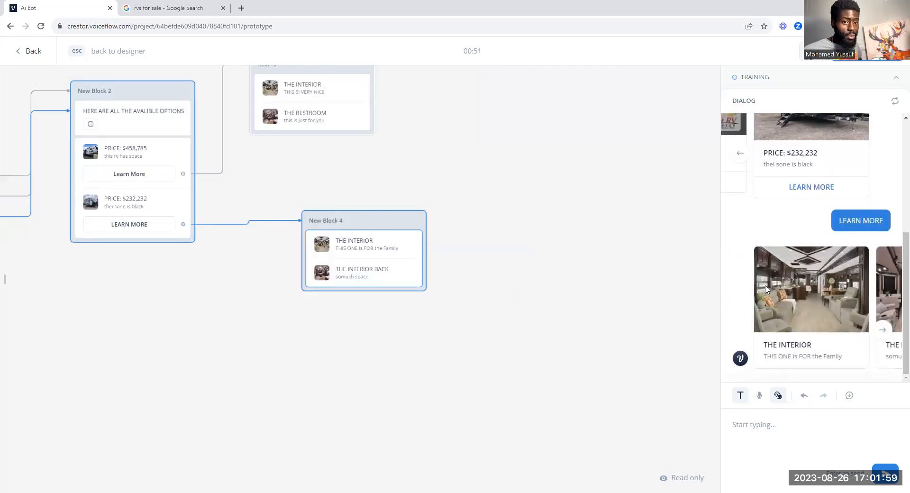
{"action": "scroll", "coordinate": [811, 294], "scroll_direction": "up", "scroll_amount": 4}
{"action": "scroll", "coordinate": [808, 298], "scroll_direction": "up", "scroll_amount": 1}
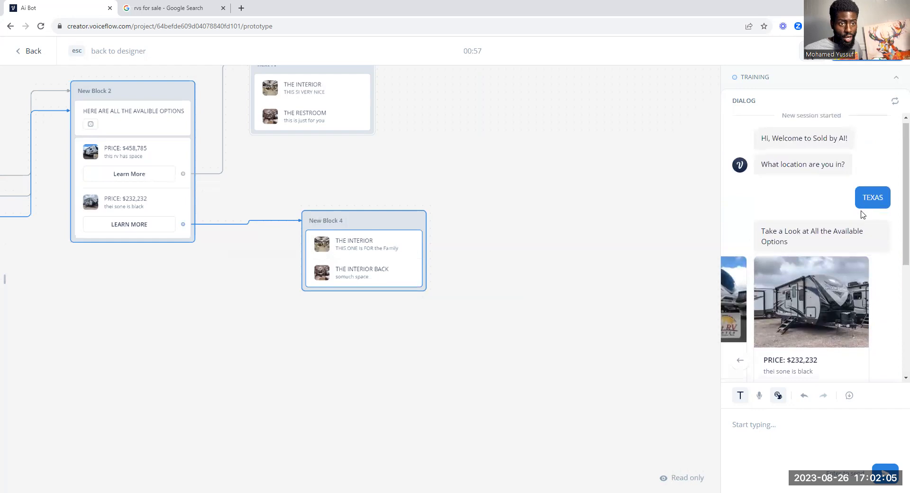
{"action": "scroll", "coordinate": [825, 228], "scroll_direction": "down", "scroll_amount": 2}
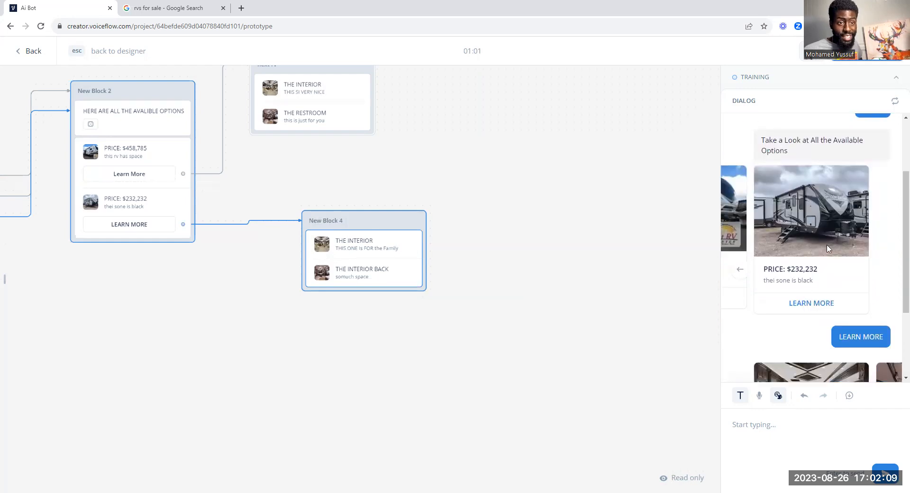
{"action": "scroll", "coordinate": [842, 327], "scroll_direction": "down", "scroll_amount": 2}
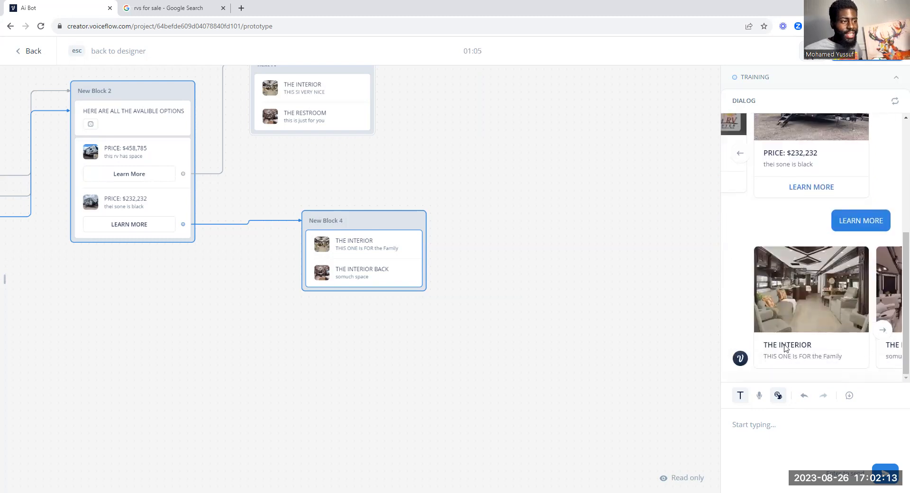
- Return to the designer and add a button labelled BUY NOW! to New Block 4's THE INTERIOR BACK card
{"action": "key", "text": "Escape"}
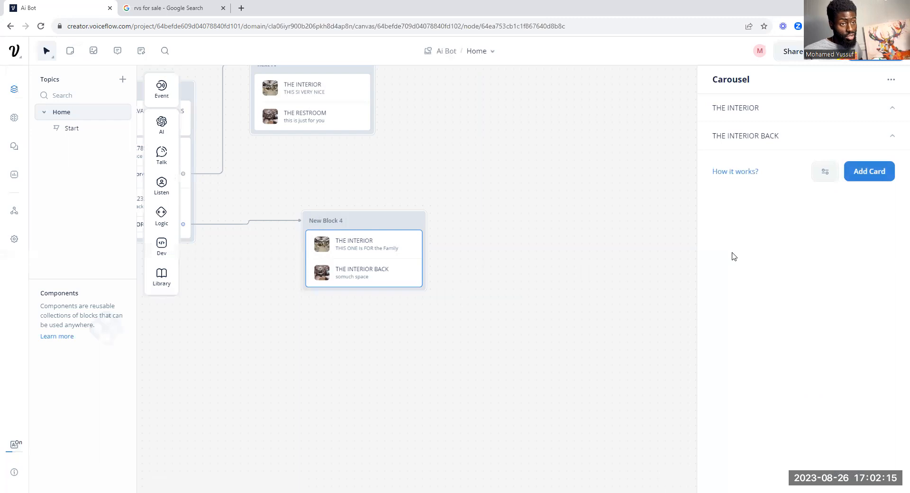
{"action": "left_click", "coordinate": [829, 141]}
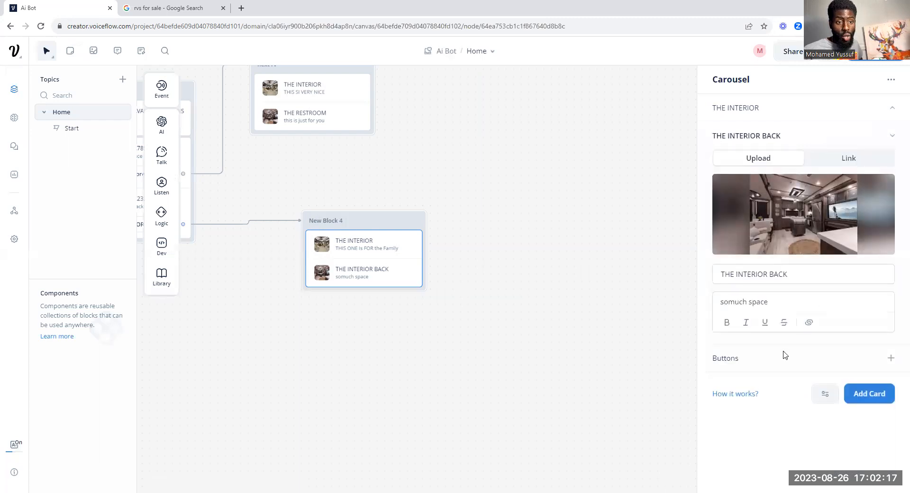
{"action": "left_click", "coordinate": [891, 358]}
{"action": "type", "text": "BU"}
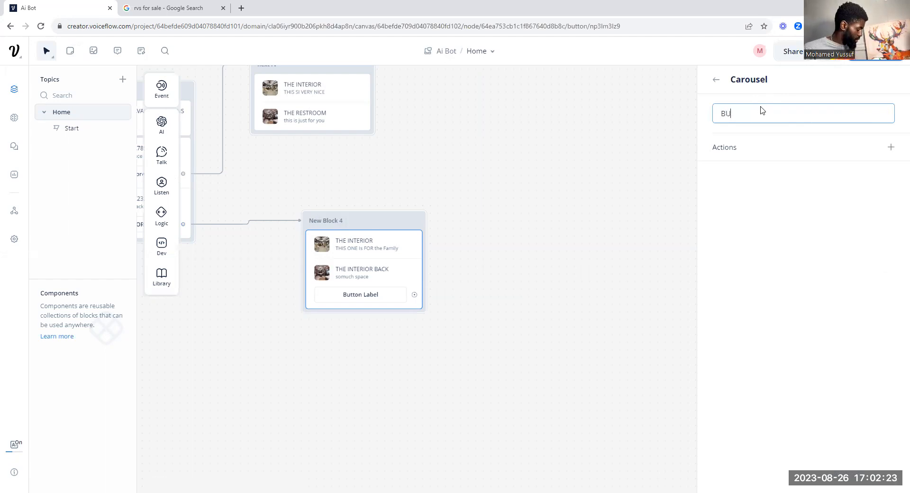
{"action": "type", "text": "Y NOW!"}
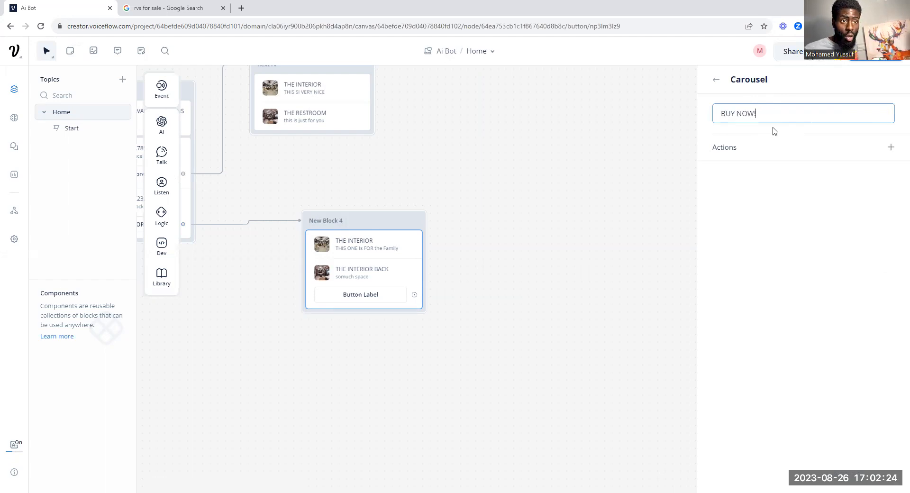
{"action": "left_click", "coordinate": [891, 146]}
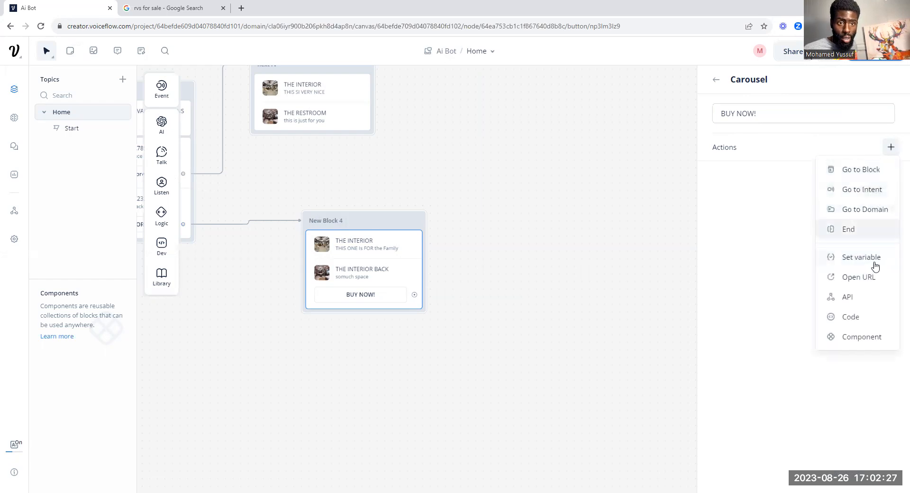
{"action": "left_click", "coordinate": [874, 278]}
{"action": "type", "text": "www.googel"}
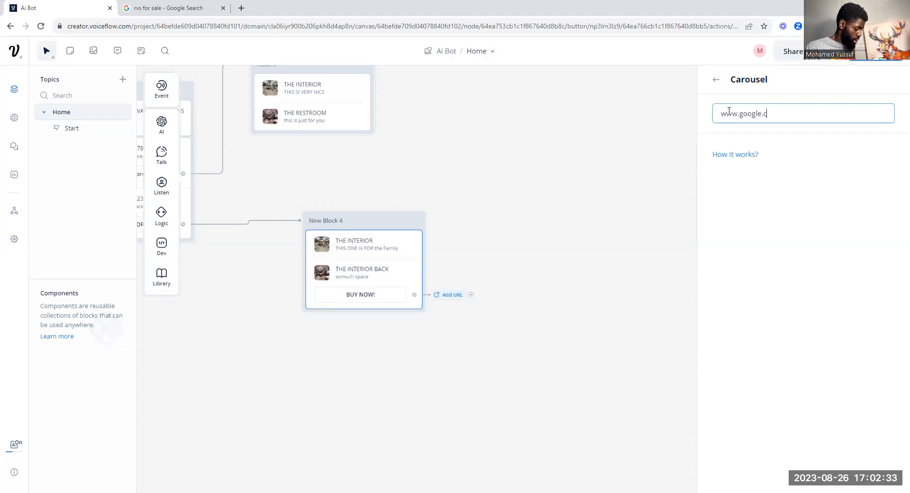
{"action": "type", "text": ".com"}
{"action": "left_click", "coordinate": [716, 79]}
{"action": "left_click", "coordinate": [713, 81]}
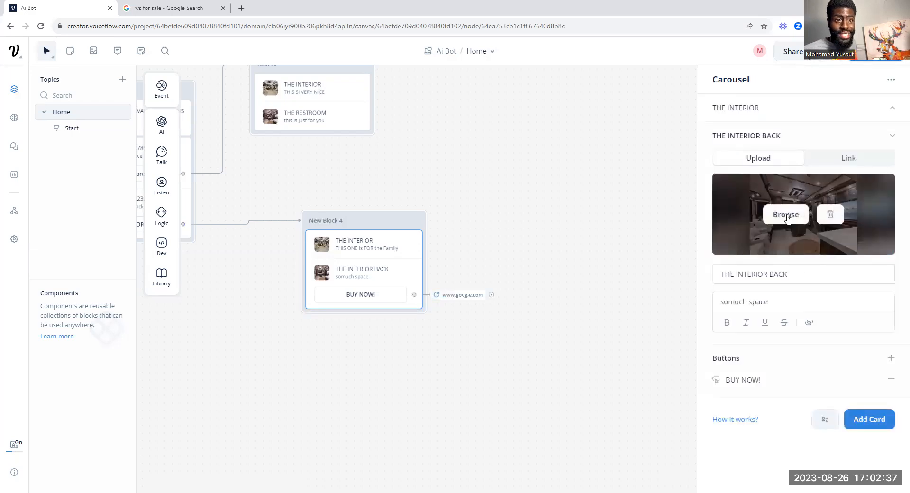
- Add a button labelled BUY NOW! to THE INTERIOR card in New Block 4
{"action": "left_click", "coordinate": [787, 108]}
{"action": "left_click", "coordinate": [884, 331]}
{"action": "type", "text": "BU"}
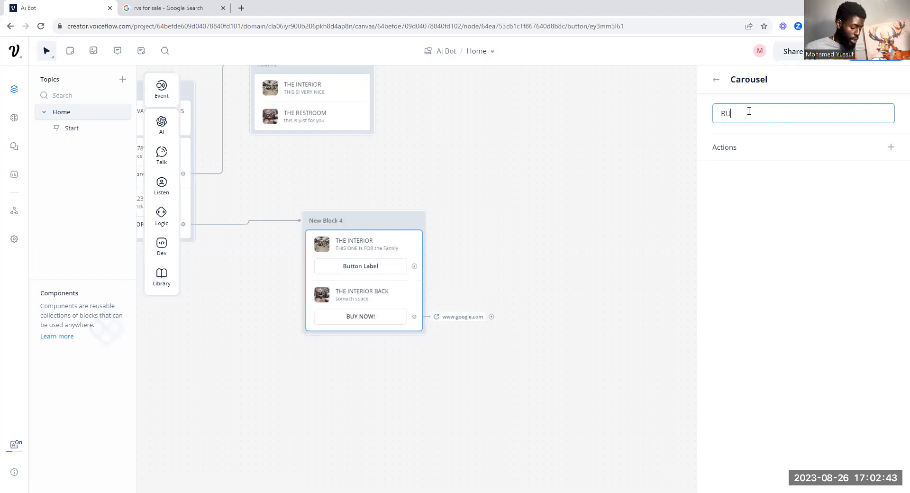
{"action": "type", "text": "Y NOW!"}
{"action": "left_click", "coordinate": [891, 147]}
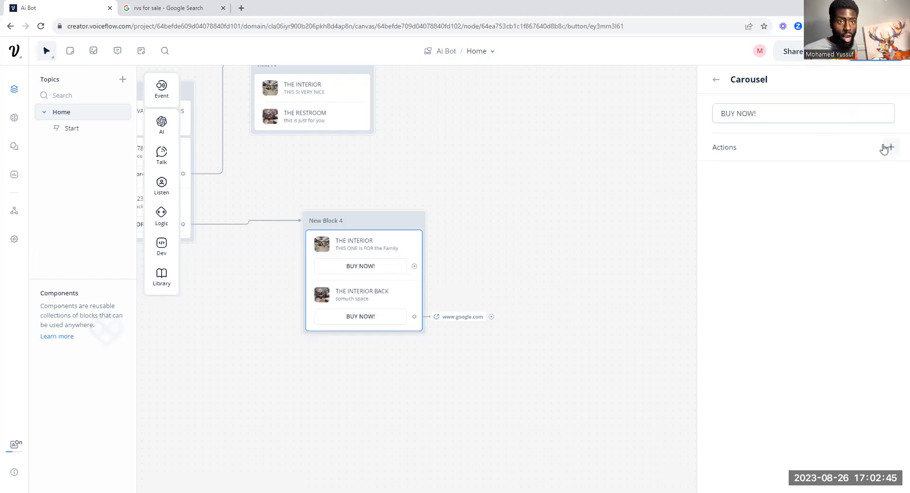
{"action": "left_click", "coordinate": [862, 284]}
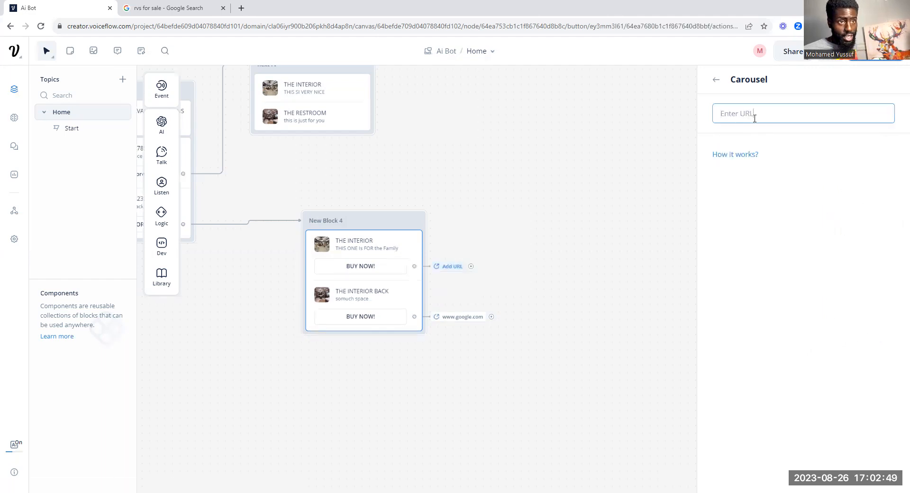
{"action": "type", "text": "www"}
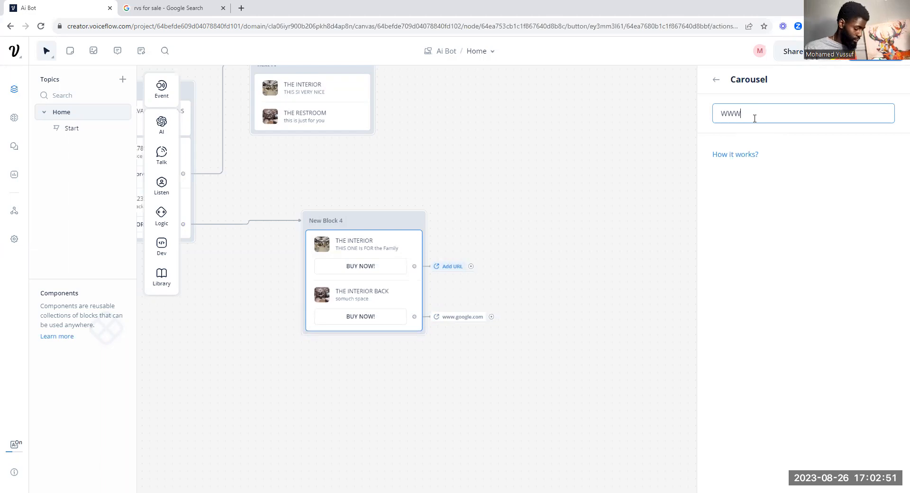
{"action": "key", "text": "BackSpace"}
{"action": "key", "text": "BackSpace"}
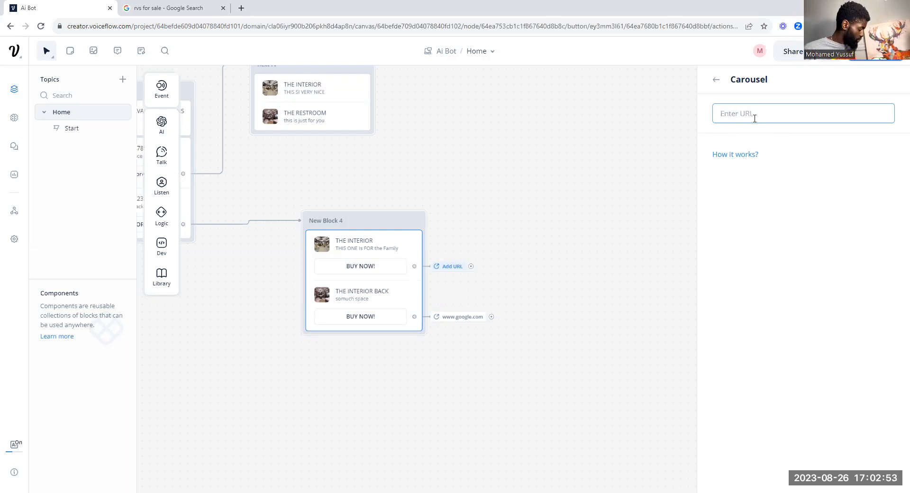
{"action": "type", "text": "www.g"}
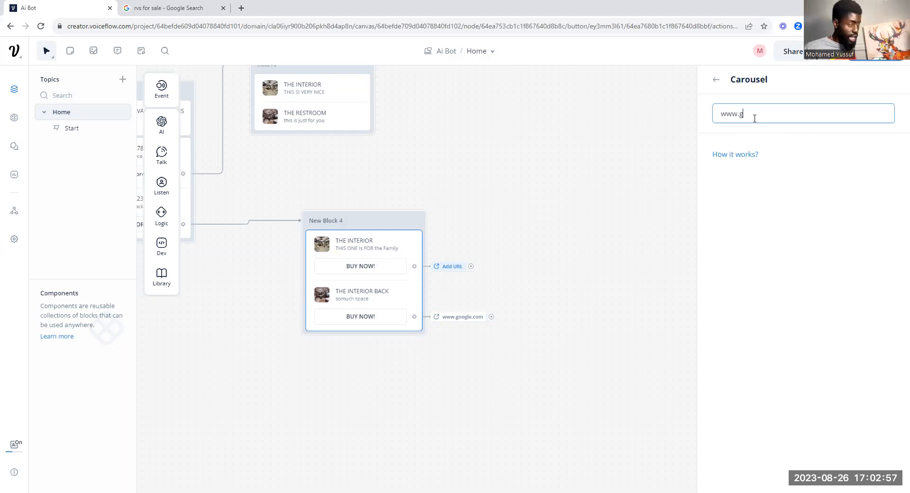
{"action": "type", "text": "oogle.com"}
{"action": "left_click", "coordinate": [718, 80]}
{"action": "left_click", "coordinate": [719, 79]}
{"action": "mouse_move", "coordinate": [810, 202]}
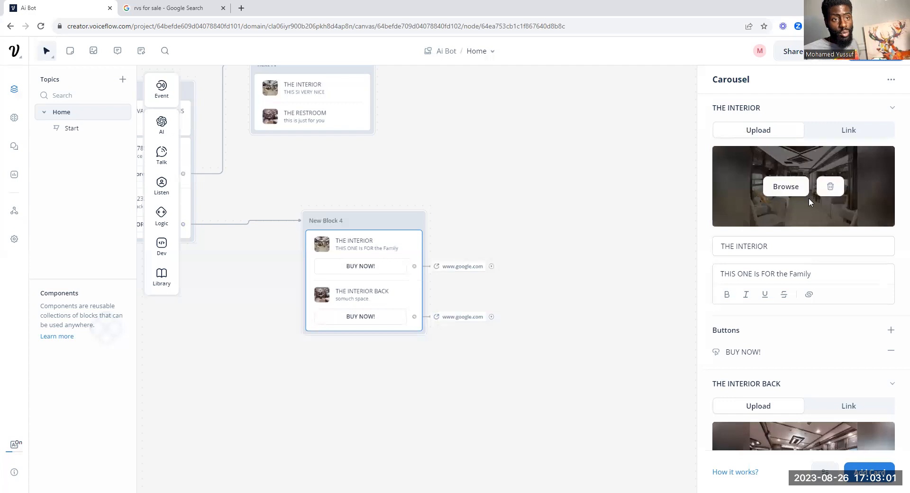
{"action": "left_click", "coordinate": [600, 208]}
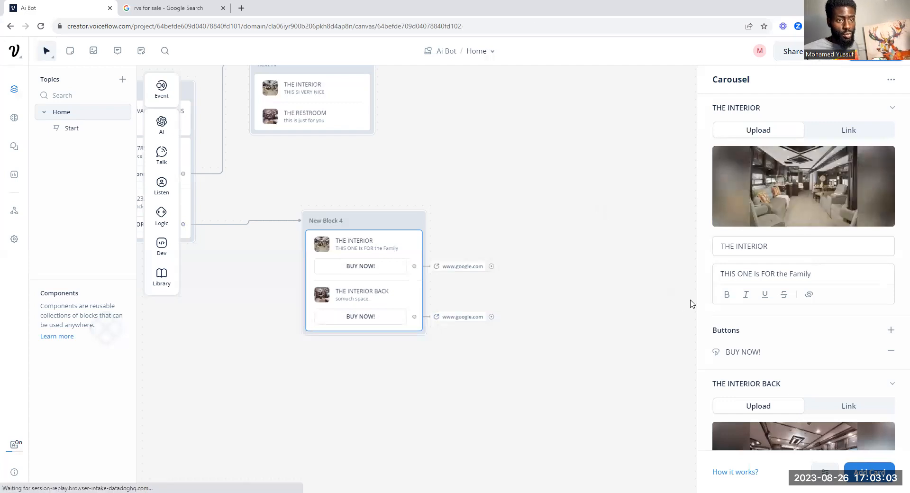
- Run a new prototype test, answer the state question with CALIFORNIA, and request details on the $232,232 RV
{"action": "left_click", "coordinate": [876, 51]}
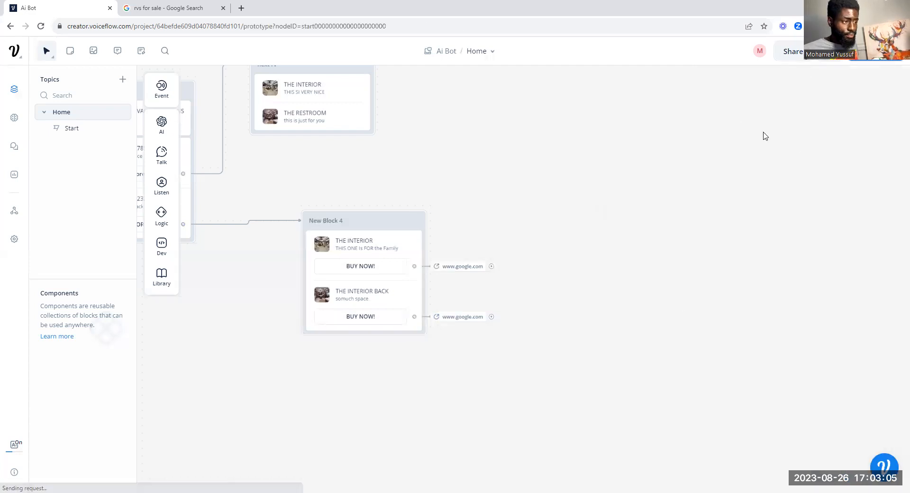
{"action": "left_click", "coordinate": [809, 268]}
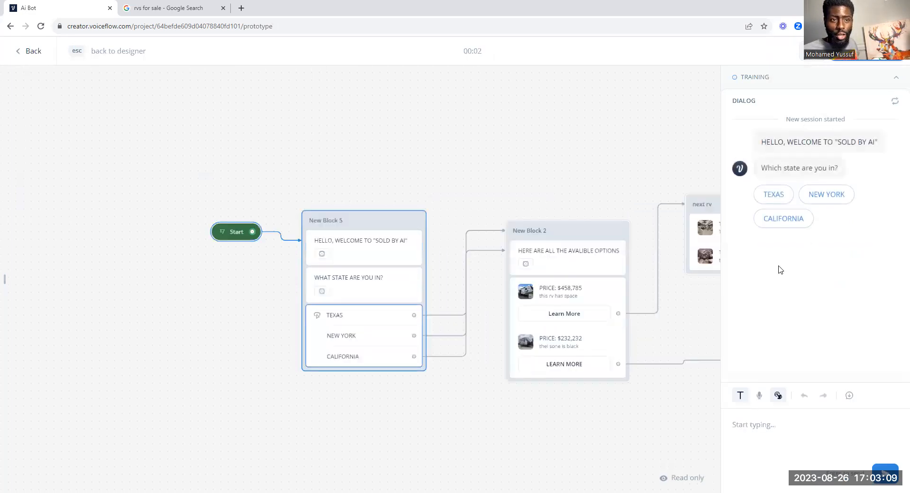
{"action": "left_click", "coordinate": [794, 222]}
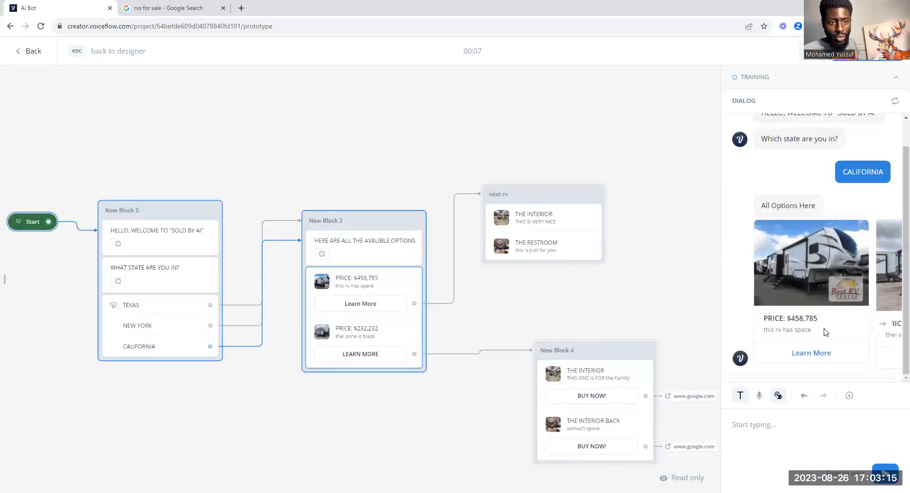
{"action": "left_click", "coordinate": [883, 324]}
{"action": "left_click", "coordinate": [793, 357]}
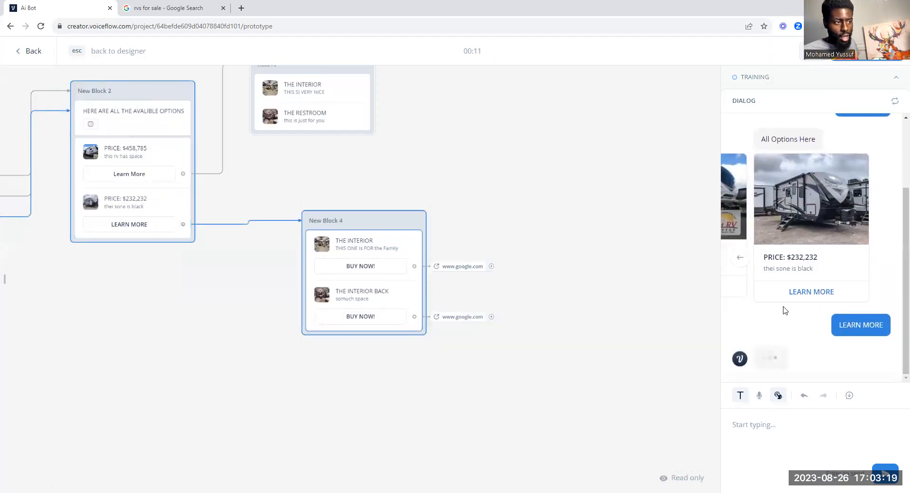
- Test the BUY NOW! button on THE INTERIOR card, then close the opened Google page and the RV search tab
{"action": "left_click", "coordinate": [883, 325]}
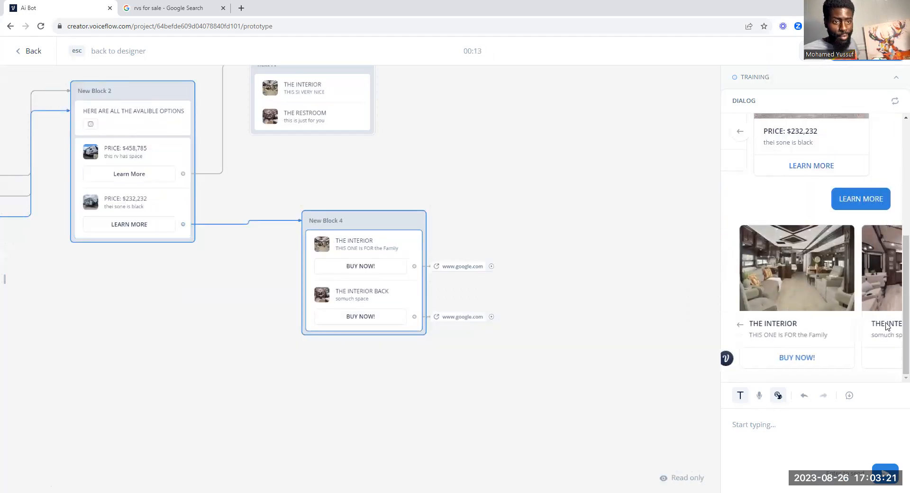
{"action": "left_click", "coordinate": [740, 325]}
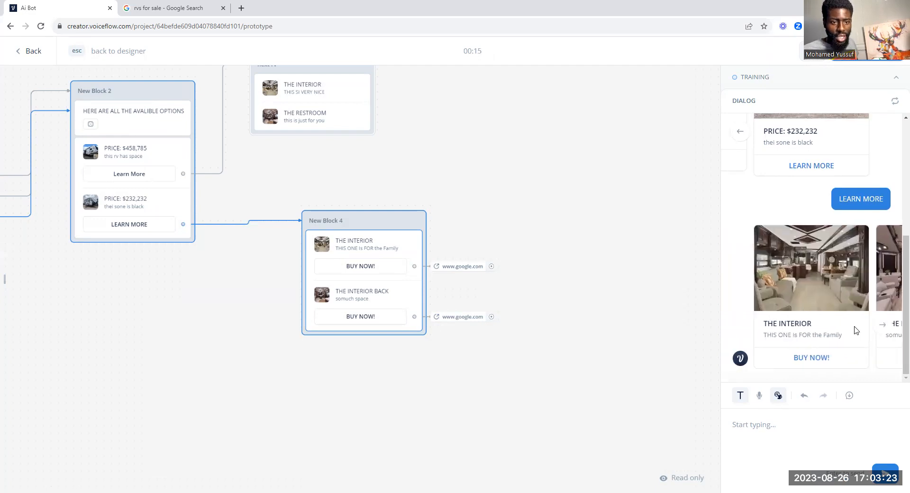
{"action": "left_click", "coordinate": [820, 359]}
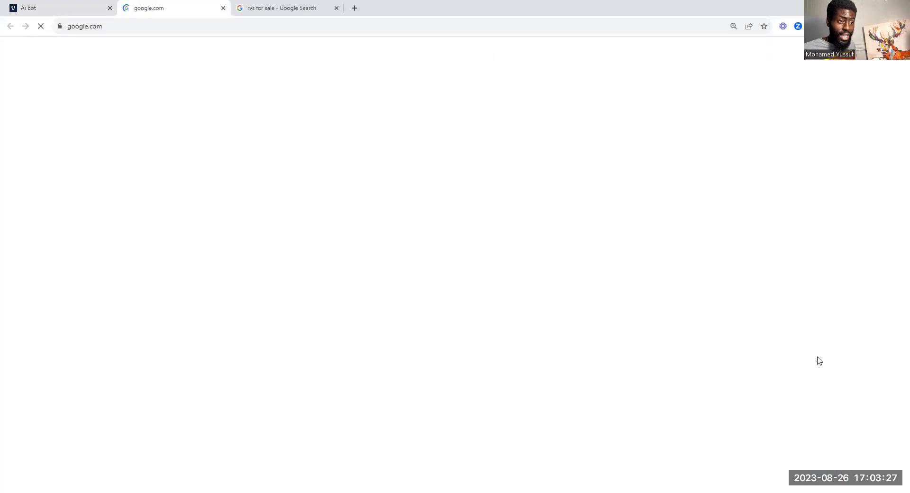
{"action": "left_click", "coordinate": [223, 8]}
{"action": "left_click", "coordinate": [223, 8]}
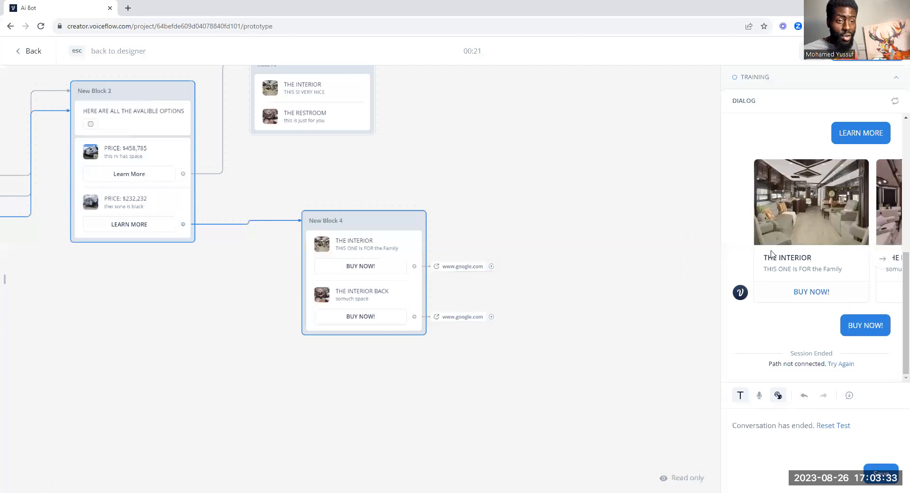
- Review the finished test conversation from the greeting to the purchase reply, including the first RV option card
{"action": "scroll", "coordinate": [782, 261], "scroll_direction": "up", "scroll_amount": 10}
{"action": "scroll", "coordinate": [820, 237], "scroll_direction": "down", "scroll_amount": 10}
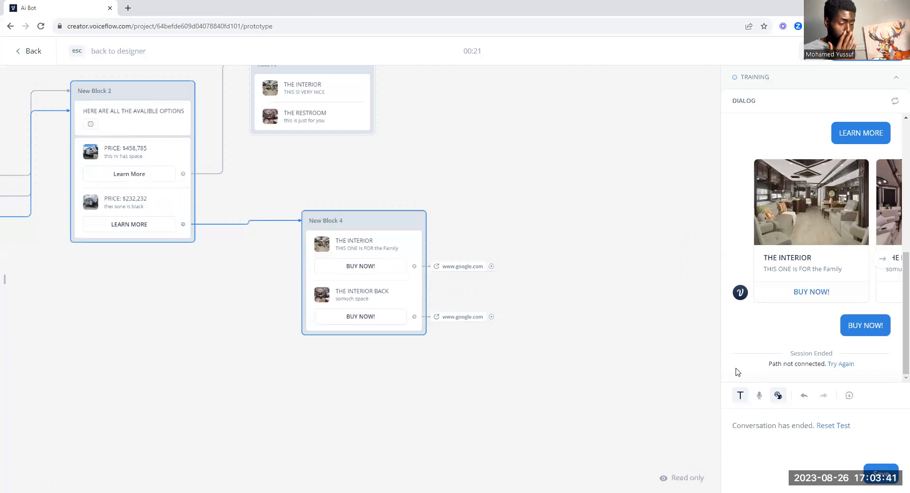
{"action": "scroll", "coordinate": [815, 285], "scroll_direction": "up", "scroll_amount": 6}
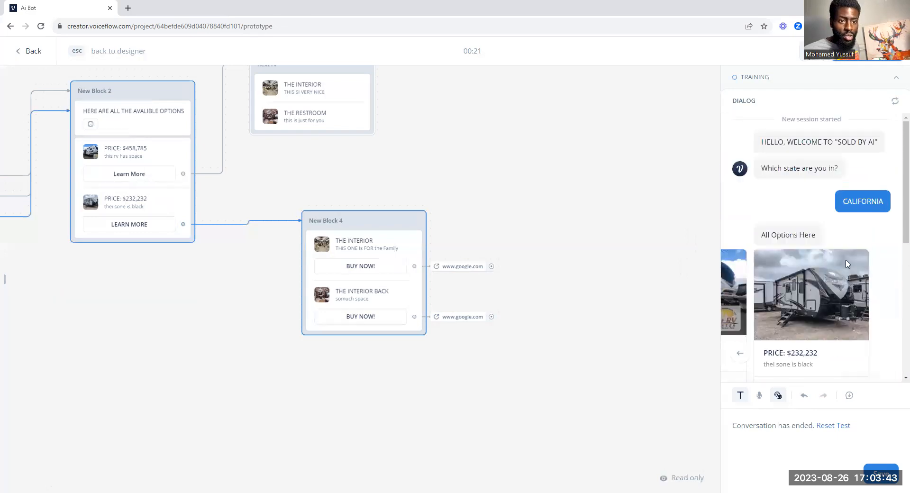
{"action": "scroll", "coordinate": [843, 268], "scroll_direction": "down", "scroll_amount": 2}
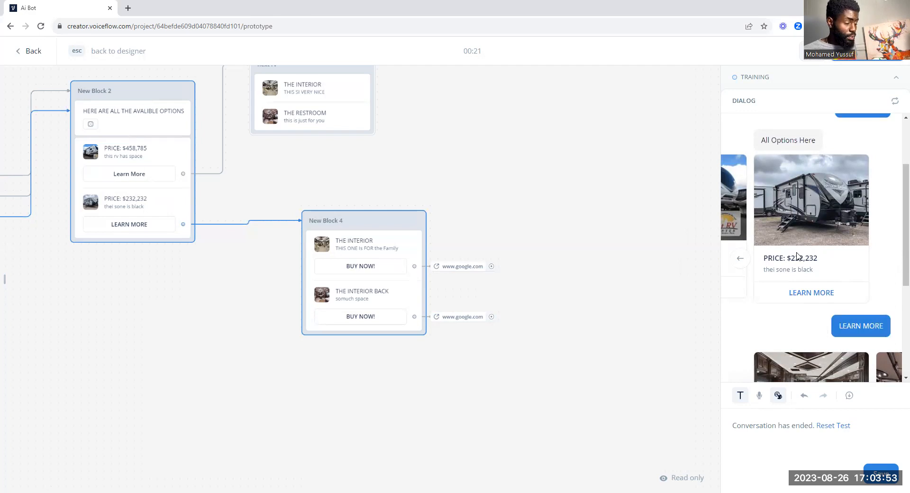
{"action": "scroll", "coordinate": [811, 209], "scroll_direction": "down", "scroll_amount": 4}
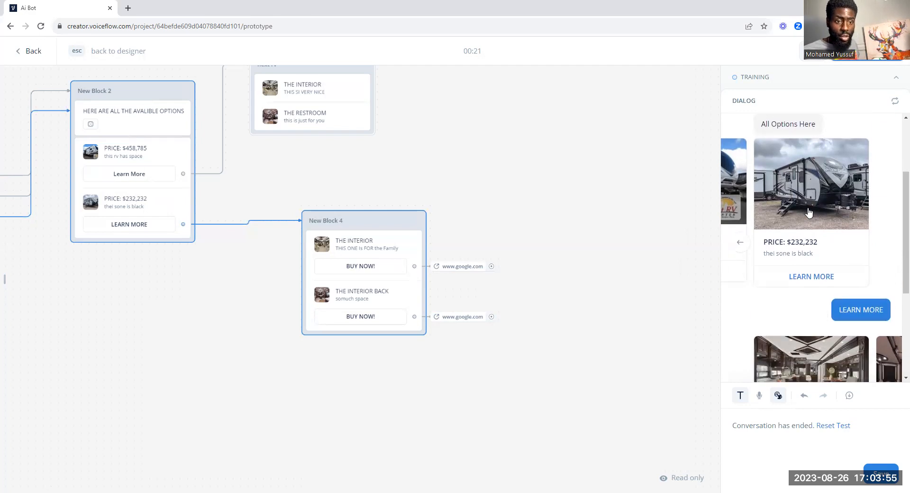
{"action": "scroll", "coordinate": [803, 221], "scroll_direction": "up", "scroll_amount": 4}
{"action": "left_click", "coordinate": [740, 254]}
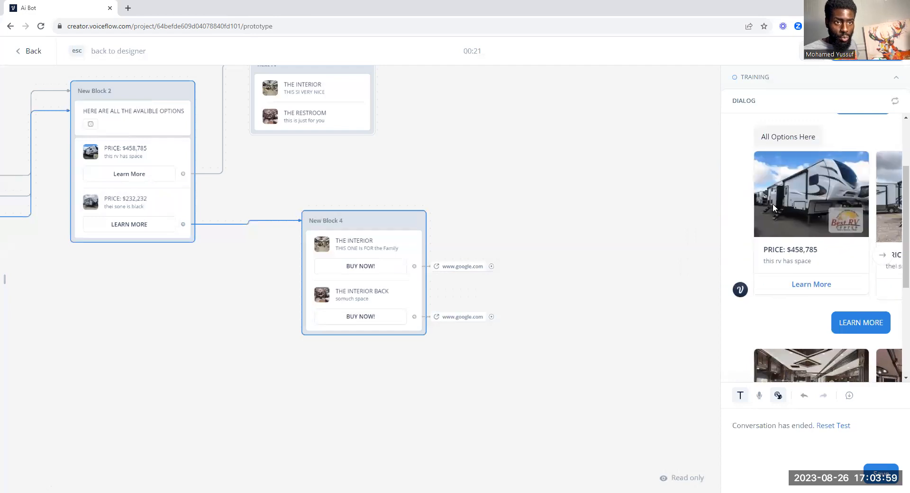
- Review the $232,232 RV card and both interior cards with their BUY NOW! buttons in the finished test conversation
{"action": "left_click", "coordinate": [881, 258]}
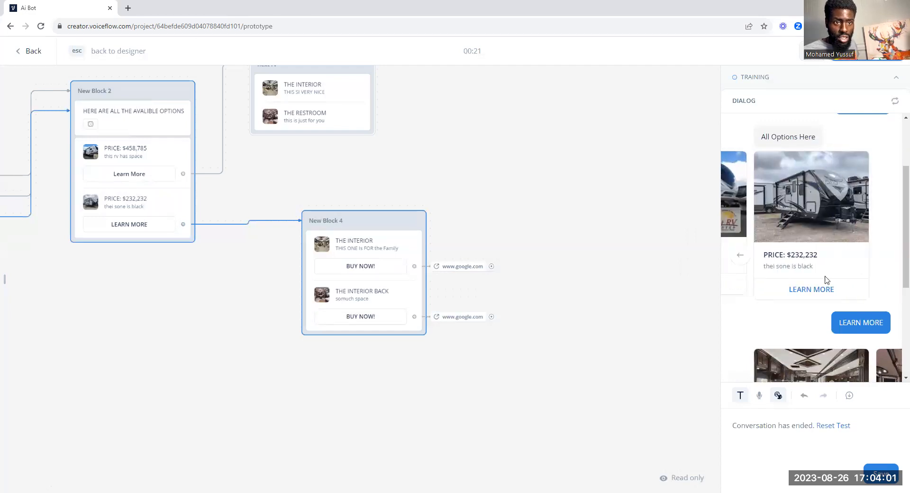
{"action": "scroll", "coordinate": [803, 256], "scroll_direction": "up", "scroll_amount": 2}
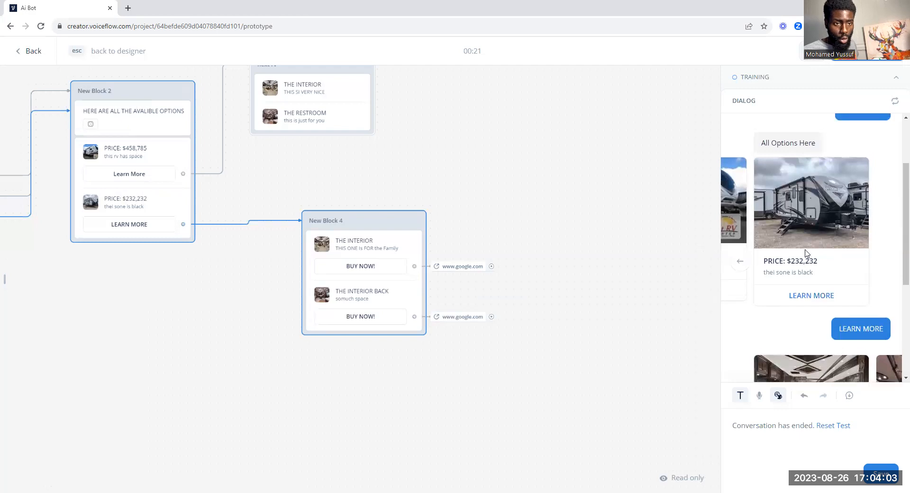
{"action": "scroll", "coordinate": [808, 248], "scroll_direction": "down", "scroll_amount": 3}
{"action": "left_click", "coordinate": [807, 243]}
{"action": "scroll", "coordinate": [796, 171], "scroll_direction": "up", "scroll_amount": 1}
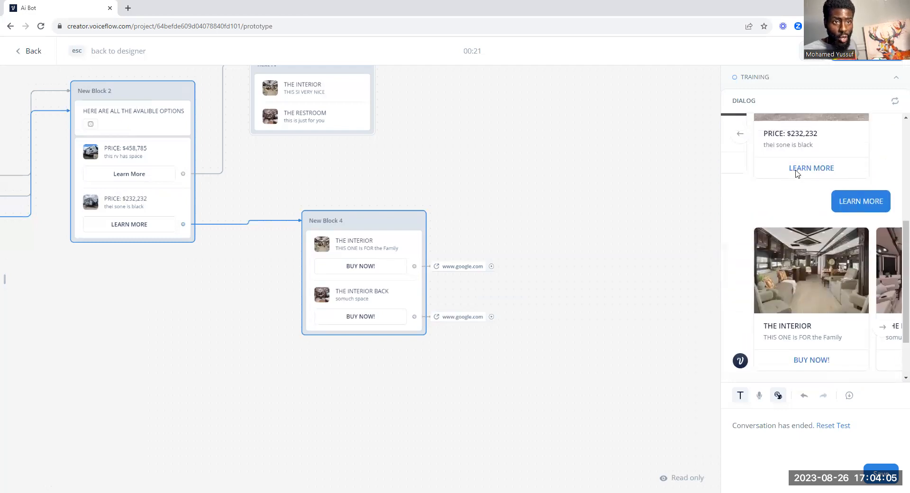
{"action": "scroll", "coordinate": [815, 209], "scroll_direction": "down", "scroll_amount": 1}
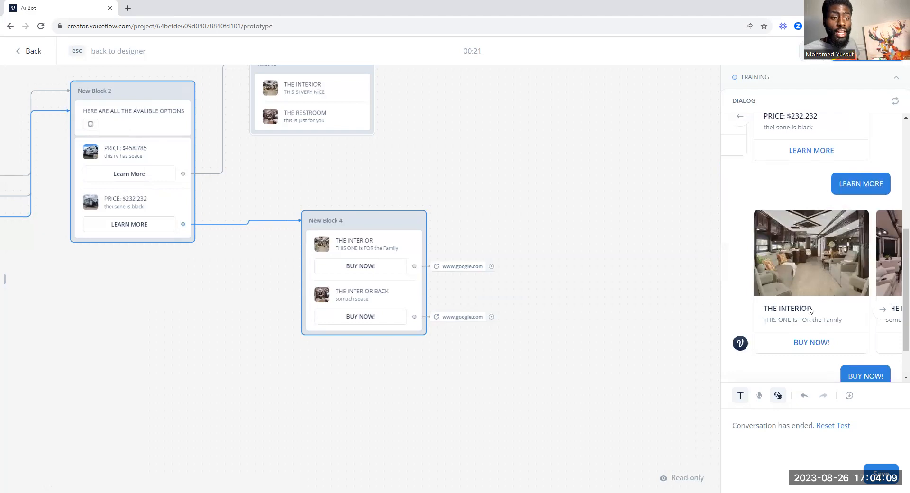
{"action": "left_click", "coordinate": [882, 309]}
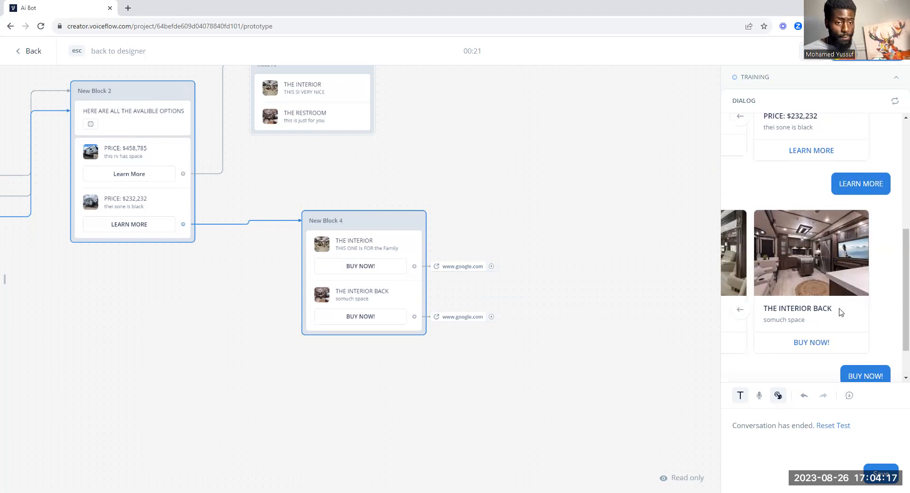
{"action": "left_click", "coordinate": [800, 342]}
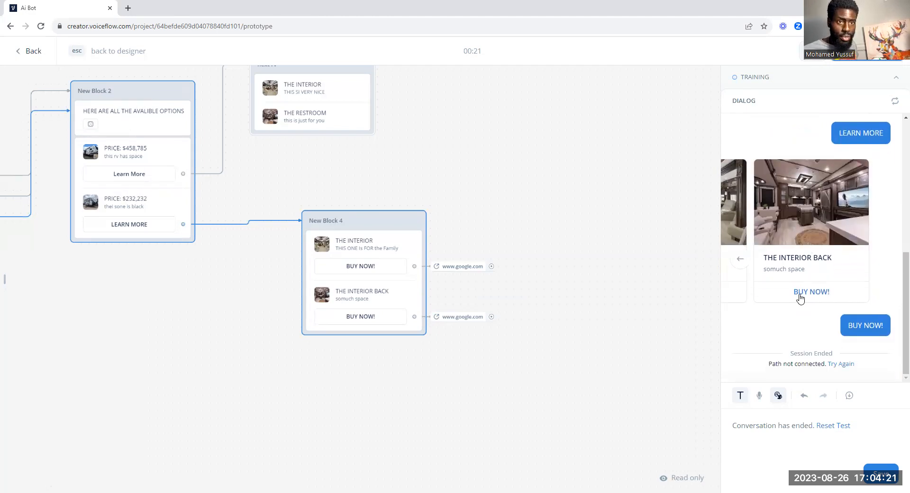
{"action": "scroll", "coordinate": [801, 296], "scroll_direction": "up", "scroll_amount": 4}
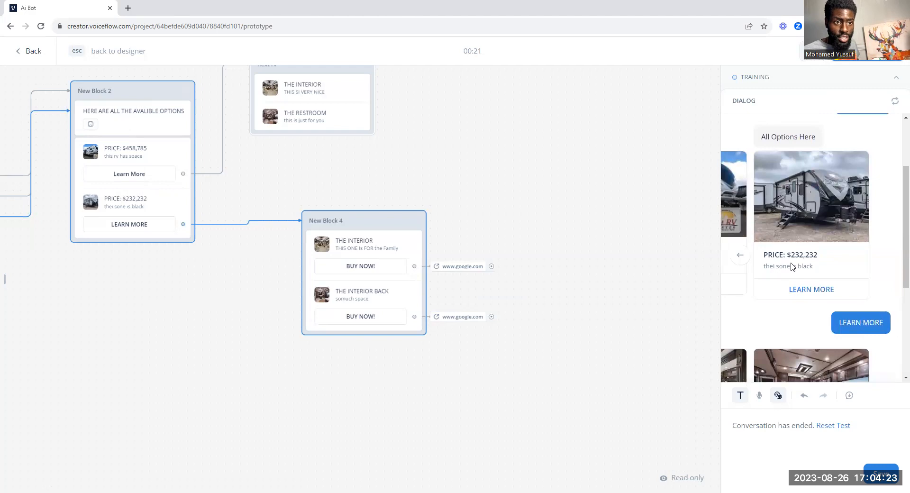
{"action": "scroll", "coordinate": [808, 266], "scroll_direction": "down", "scroll_amount": 4}
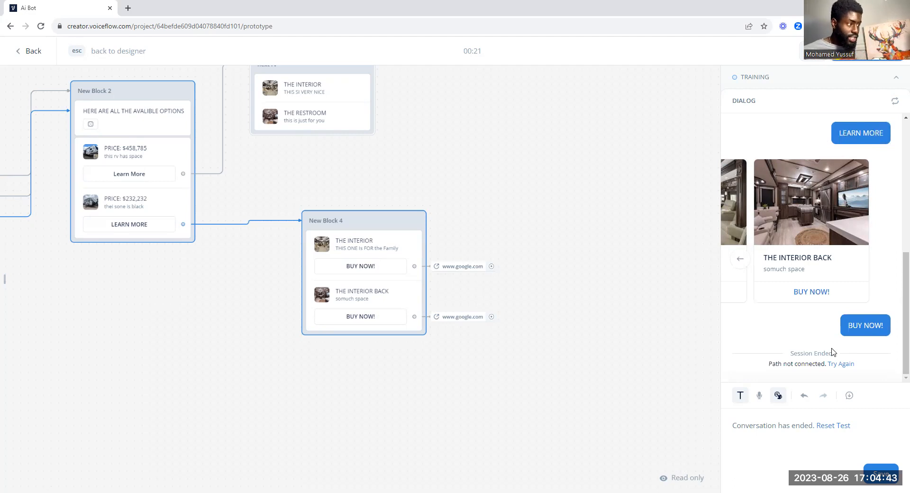
{"action": "scroll", "coordinate": [825, 303], "scroll_direction": "up", "scroll_amount": 4}
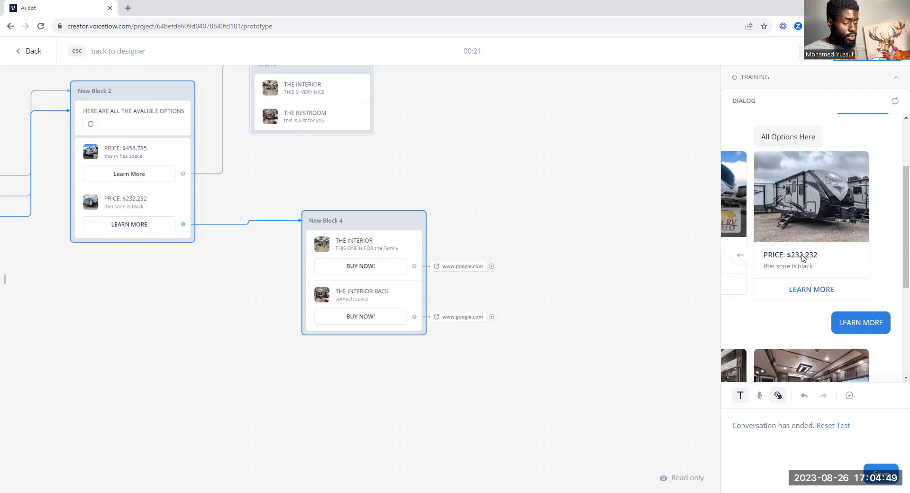
{"action": "scroll", "coordinate": [786, 275], "scroll_direction": "down", "scroll_amount": 4}
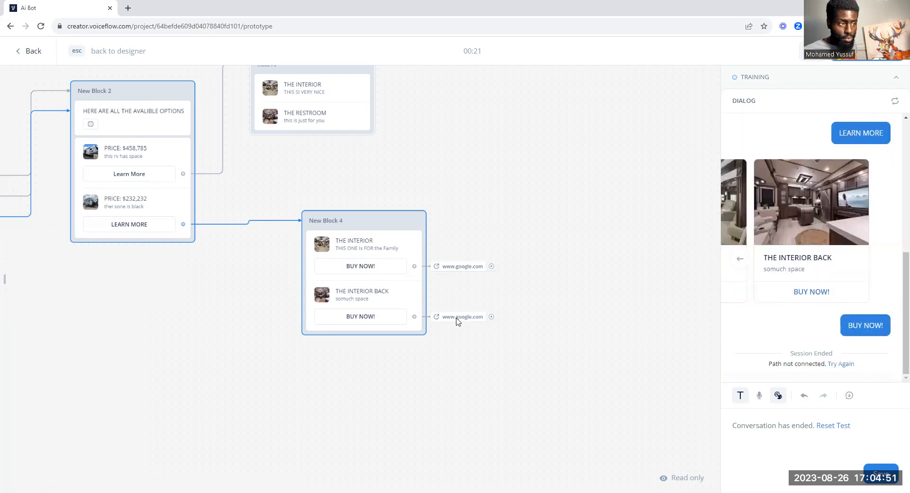
- Open the BUY NOW! button of THE INTERIOR card in New Block 4's carousel for label editing
{"action": "left_click", "coordinate": [378, 304]}
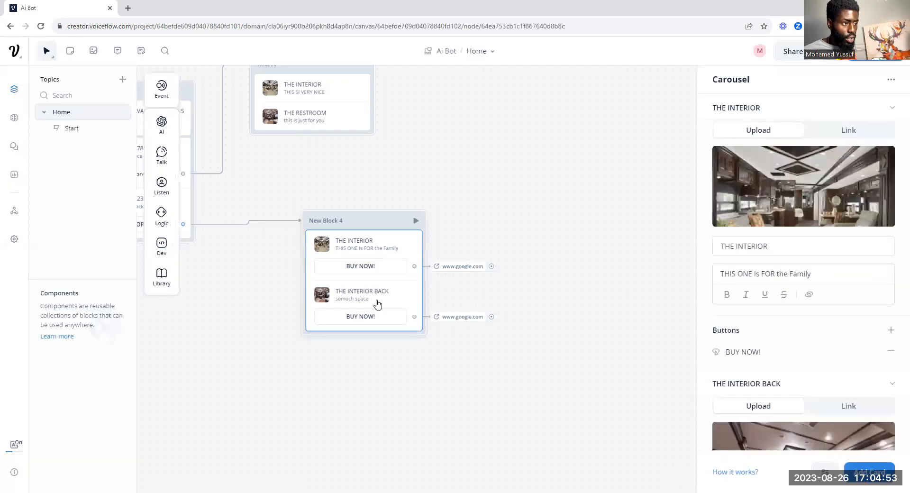
{"action": "left_click", "coordinate": [787, 357]}
{"action": "triple_click", "coordinate": [729, 113]}
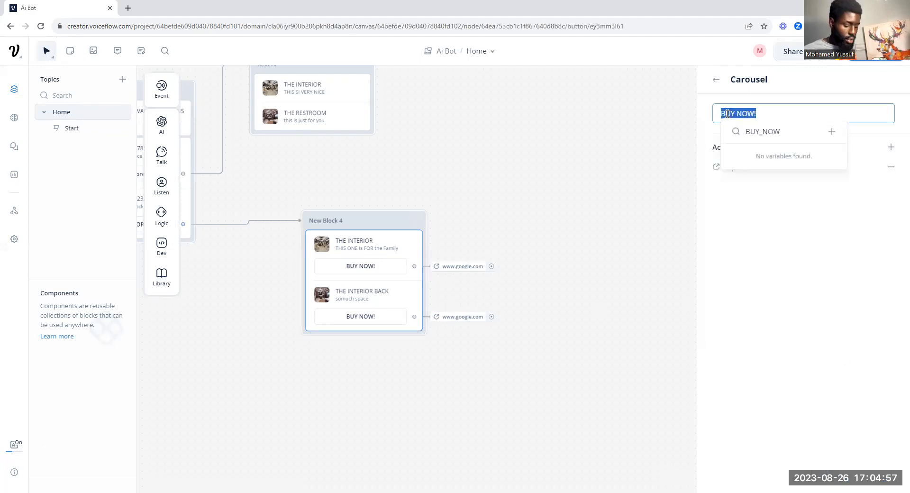
{"action": "type", "text": "S"}
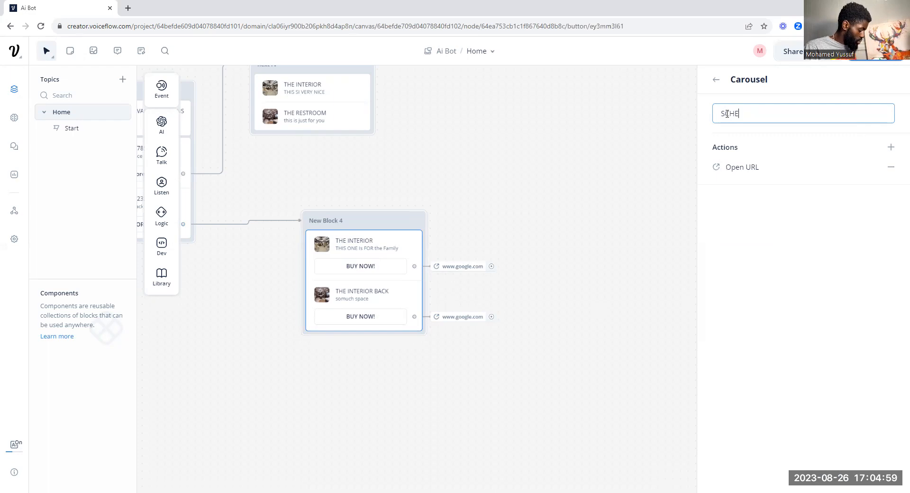
{"action": "type", "text": "CHEDULE A SH"}
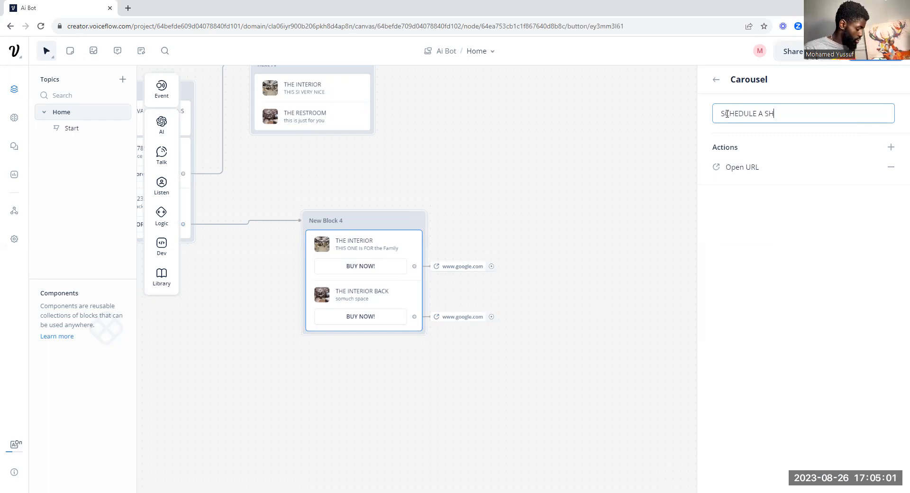
{"action": "type", "text": "OWING"}
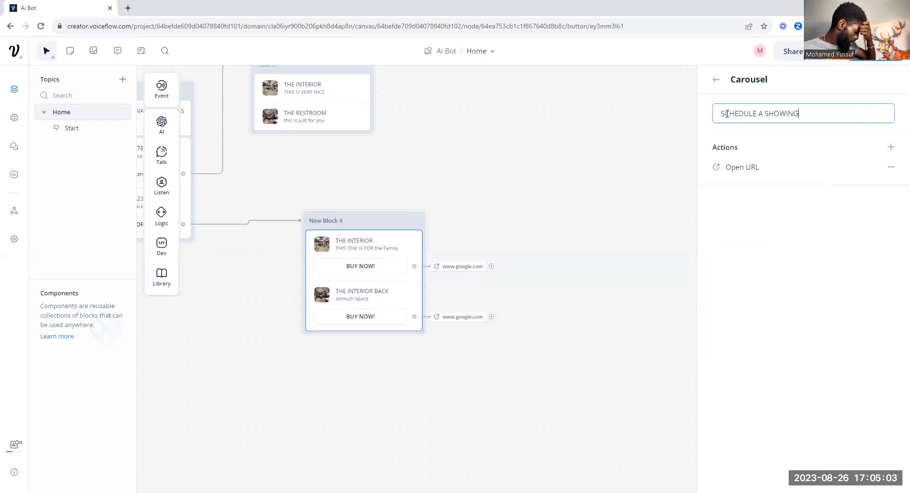
{"action": "key", "text": "BackSpace"}
{"action": "key", "text": "BackSpace"}
{"action": "key", "text": "BackSpace"}
{"action": "key", "text": "BackSpace"}
{"action": "key", "text": "BackSpace"}
{"action": "key", "text": "BackSpace"}
{"action": "key", "text": "BackSpace"}
{"action": "key", "text": "BackSpace"}
{"action": "key", "text": "BackSpace"}
{"action": "key", "text": "BackSpace"}
{"action": "key", "text": "BackSpace"}
{"action": "key", "text": "BackSpace"}
{"action": "key", "text": "BackSpace"}
{"action": "key", "text": "BackSpace"}
{"action": "key", "text": "BackSpace"}
{"action": "key", "text": "BackSpace"}
{"action": "key", "text": "BackSpace"}
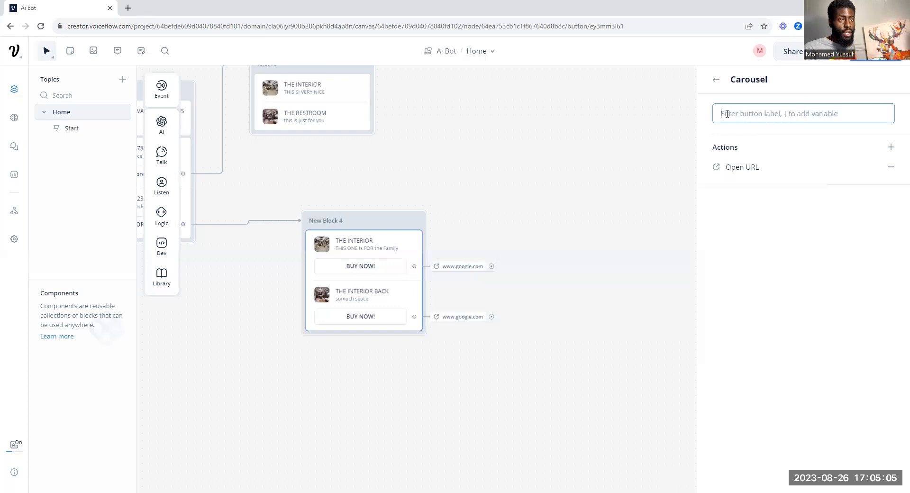
- Label THE INTERIOR card's button TALK TO AN AGENT! and return to the carousel's card list
{"action": "type", "text": "TAL"}
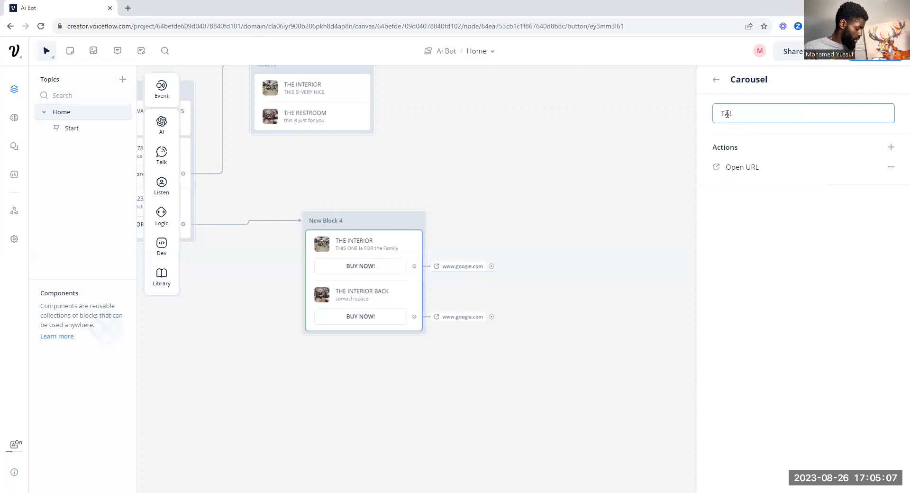
{"action": "type", "text": "K TO AN AGENT!"}
{"action": "left_click", "coordinate": [716, 79]}
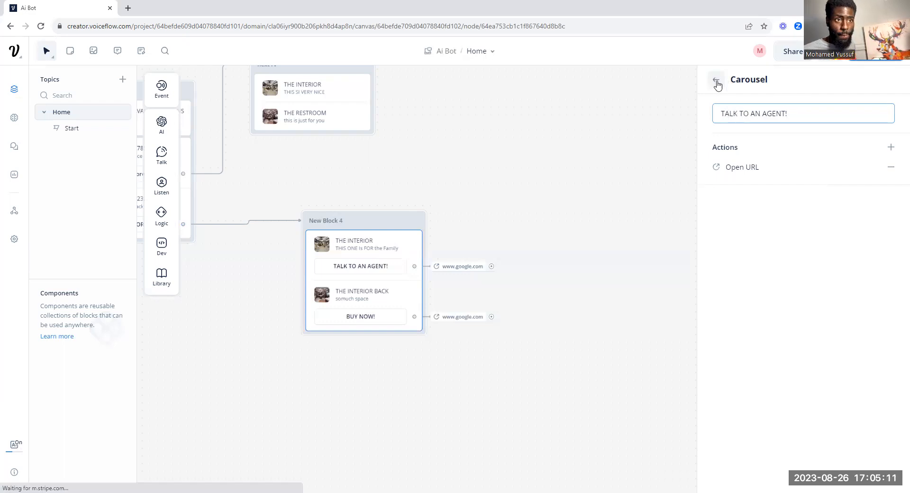
- Relabel THE INTERIOR BACK card's button as SEE IN PERSON! and close the carousel editor
{"action": "scroll", "coordinate": [796, 346], "scroll_direction": "down", "scroll_amount": 4}
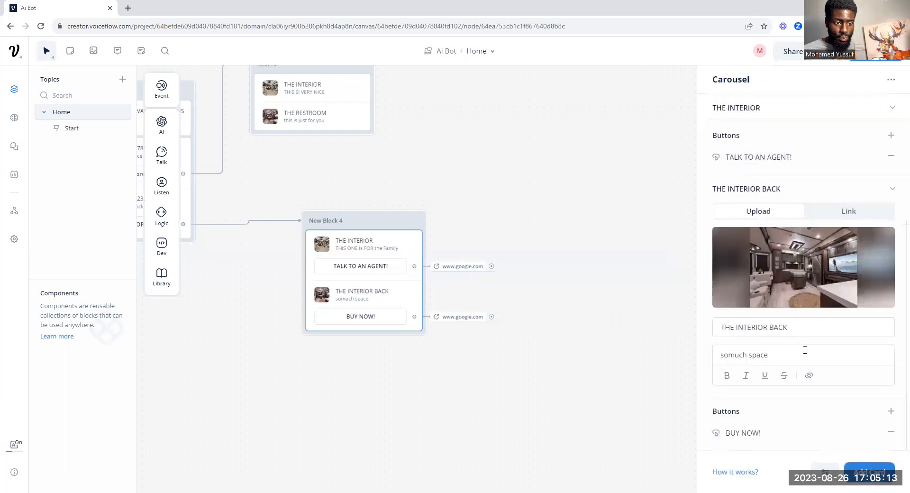
{"action": "left_click", "coordinate": [798, 433]}
{"action": "triple_click", "coordinate": [740, 113]}
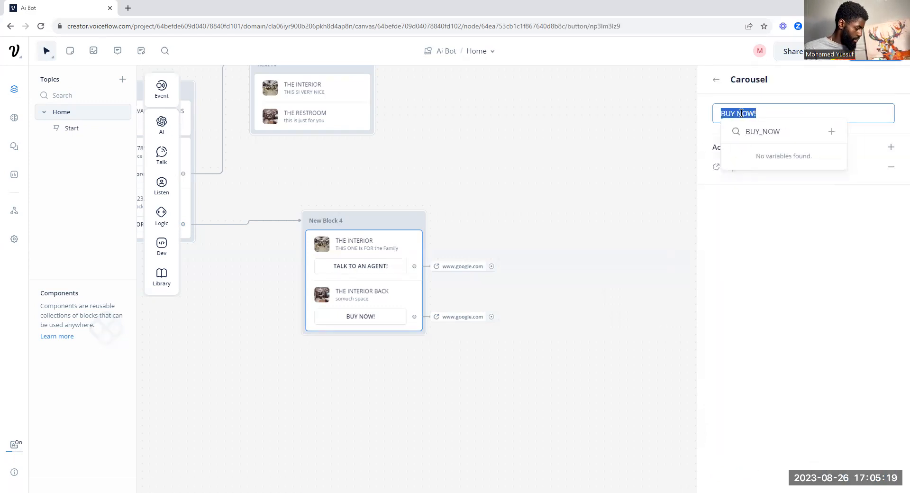
{"action": "type", "text": "SEE"}
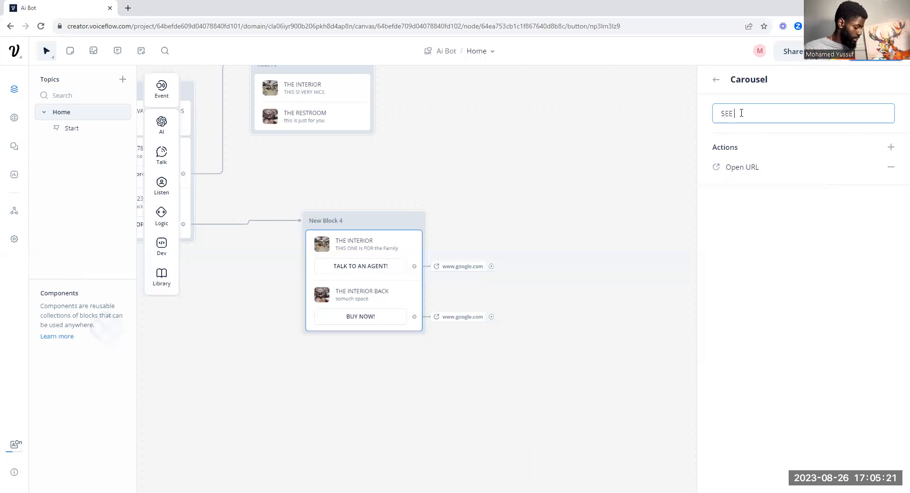
{"action": "type", "text": " IN PERSON!"}
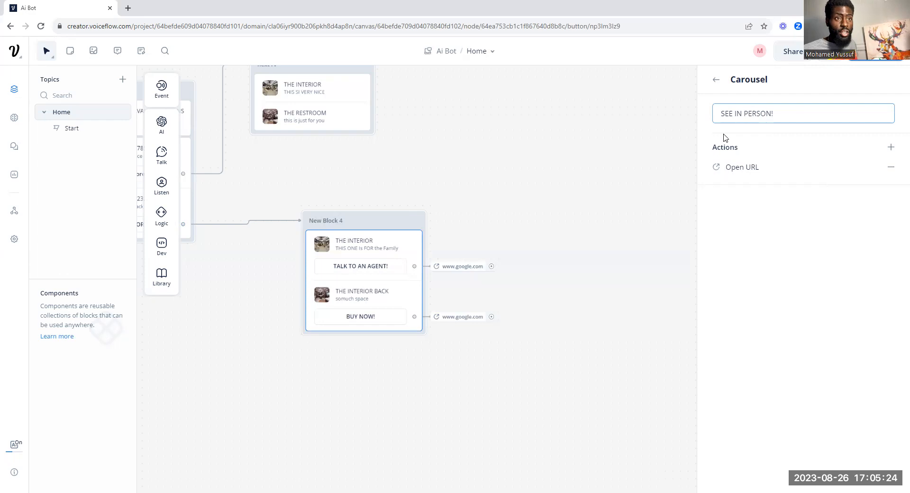
{"action": "left_click", "coordinate": [661, 151]}
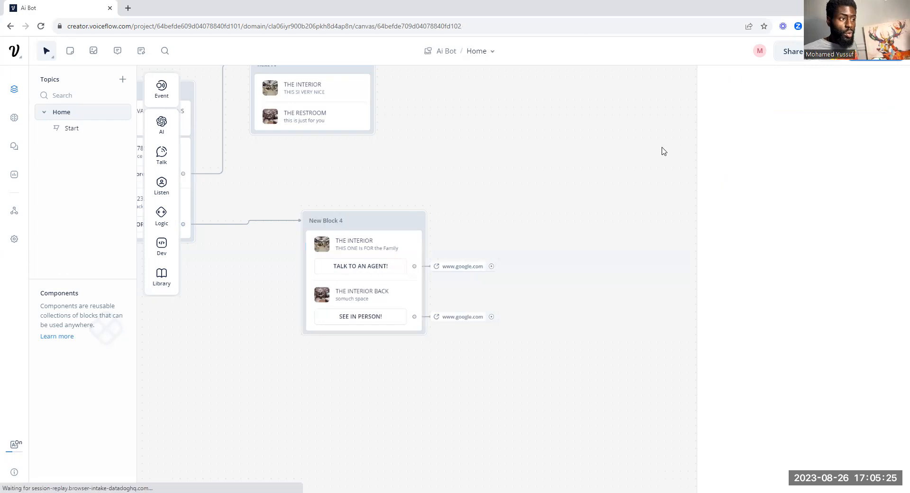
- Run a new prototype test, answer the location question with NEW YORK, and request details on the $232,232 RV
{"action": "left_click", "coordinate": [826, 53]}
{"action": "left_click", "coordinate": [809, 269]}
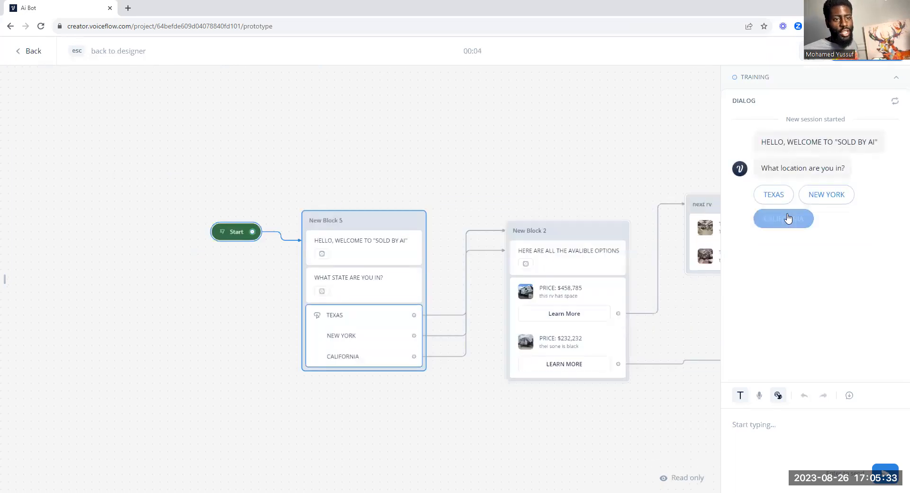
{"action": "left_click", "coordinate": [826, 196]}
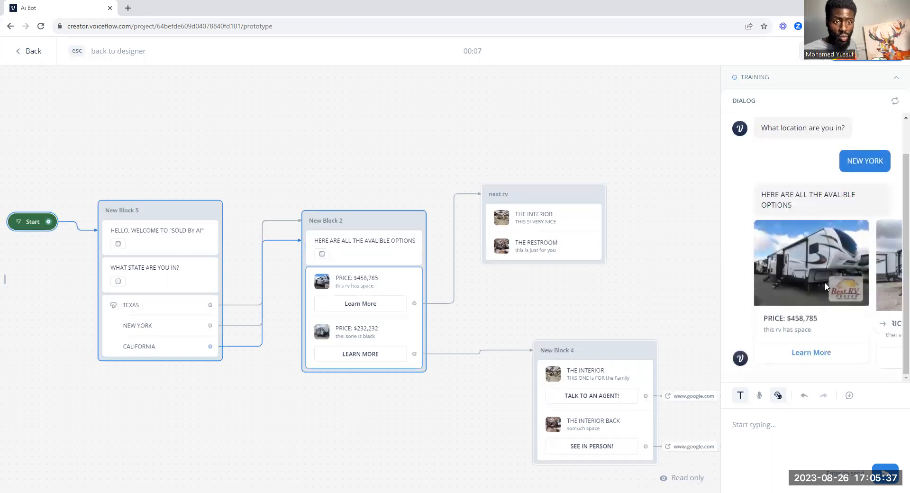
{"action": "left_click", "coordinate": [890, 327]}
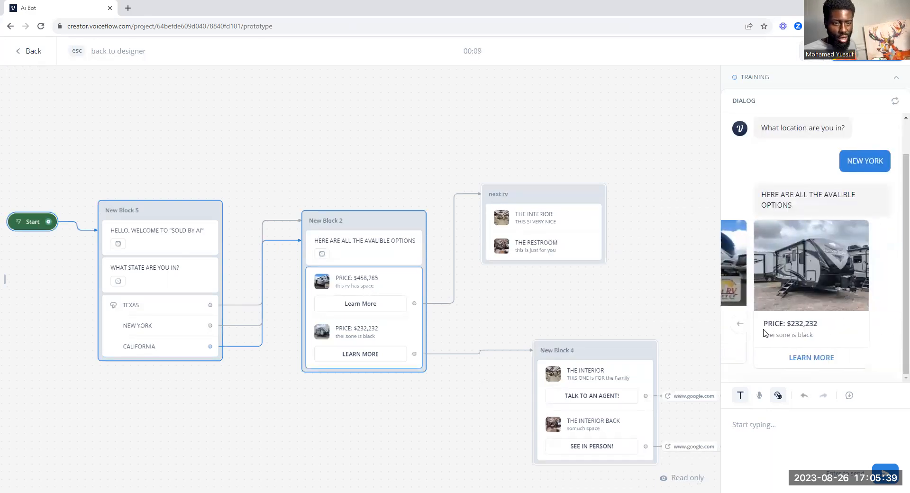
{"action": "left_click", "coordinate": [818, 362]}
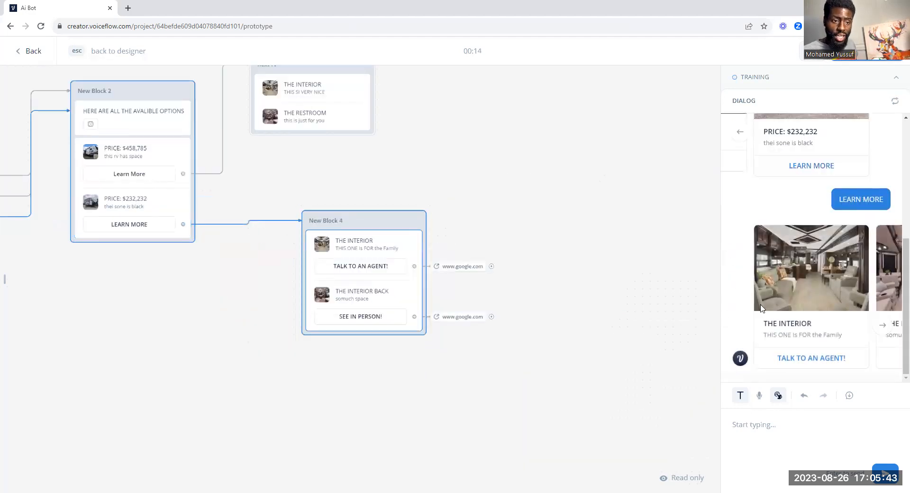
- Check both interior cards, test the TALK TO AN AGENT! button on THE INTERIOR card, and close the opened Google page
{"action": "left_click", "coordinate": [881, 326]}
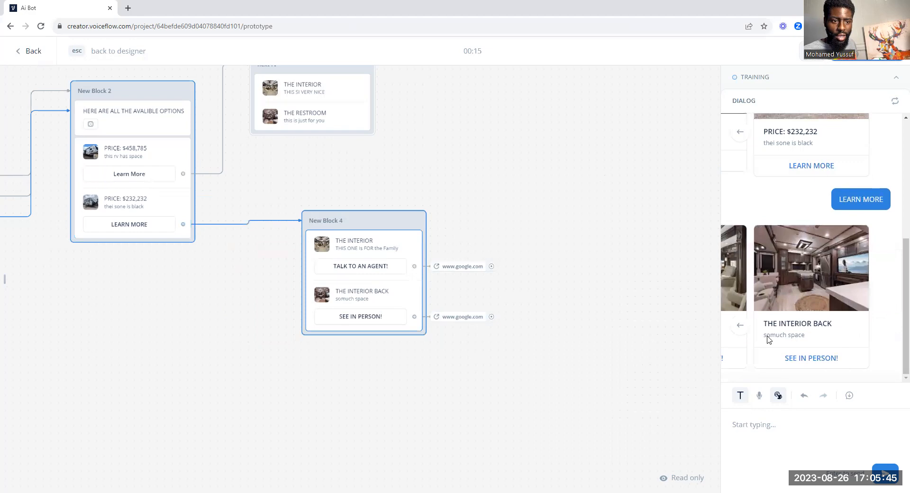
{"action": "left_click", "coordinate": [740, 325]}
{"action": "left_click", "coordinate": [800, 364]}
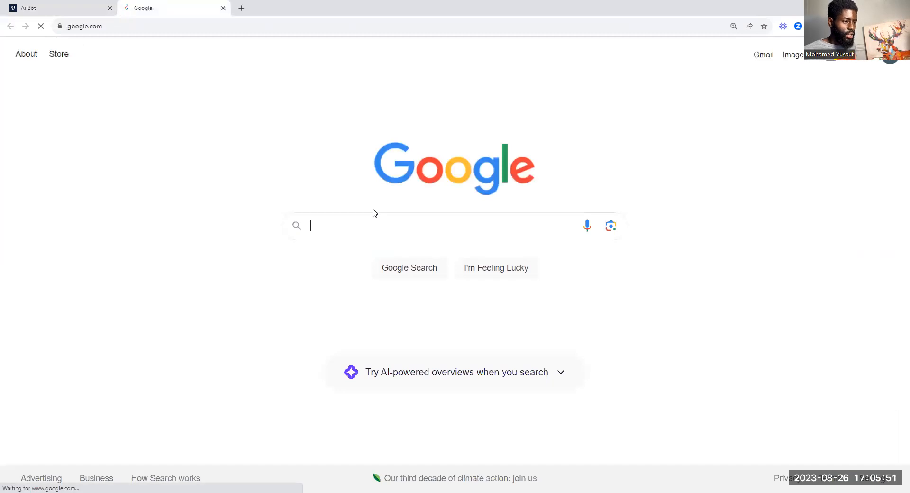
{"action": "left_click", "coordinate": [223, 8]}
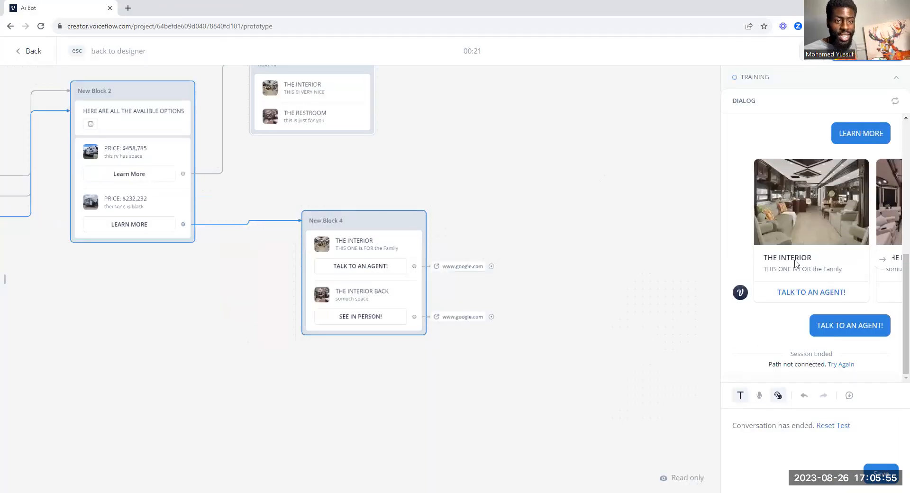
- Test the SEE IN PERSON! button on THE INTERIOR BACK card and close the opened Google page
{"action": "left_click", "coordinate": [883, 260]}
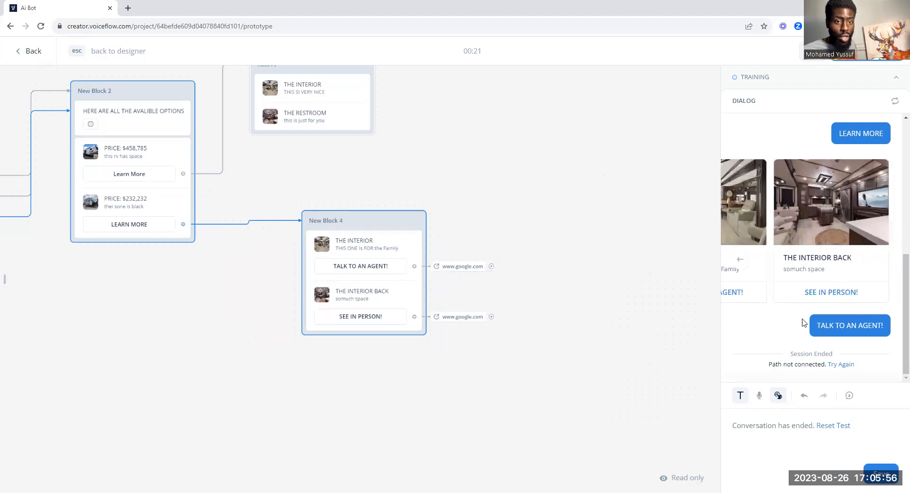
{"action": "left_click", "coordinate": [797, 294]}
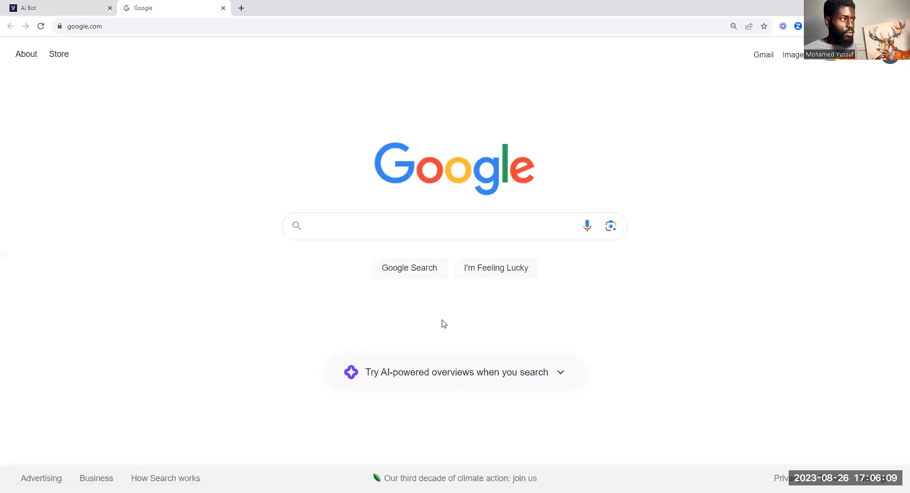
{"action": "left_click", "coordinate": [223, 8]}
- Review the finished New York test conversation and the whole flow from Start to New Block 4's button links
{"action": "scroll", "coordinate": [821, 281], "scroll_direction": "up", "scroll_amount": 5}
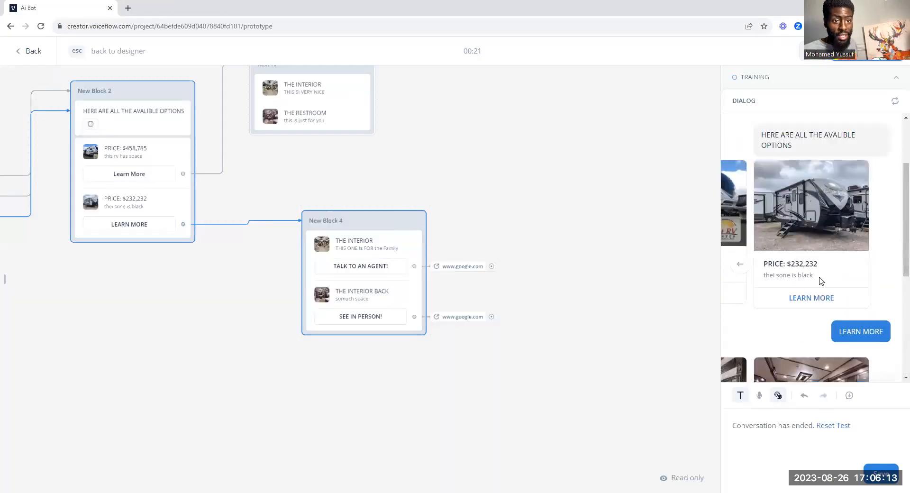
{"action": "scroll", "coordinate": [821, 280], "scroll_direction": "up", "scroll_amount": 3}
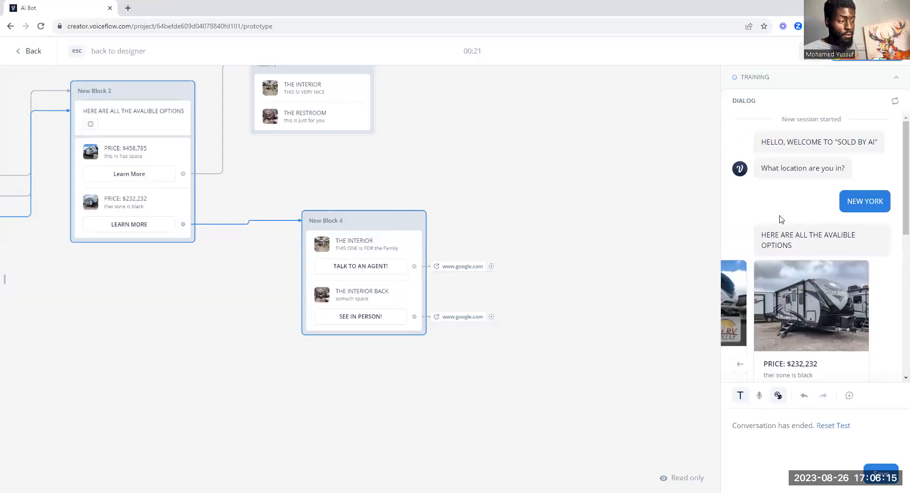
{"action": "left_click_drag", "start_coordinate": [402, 168], "coordinate": [601, 199]}
{"action": "scroll", "coordinate": [600, 199], "scroll_direction": "down", "scroll_amount": 2}
{"action": "left_click_drag", "start_coordinate": [242, 183], "coordinate": [239, 211]}
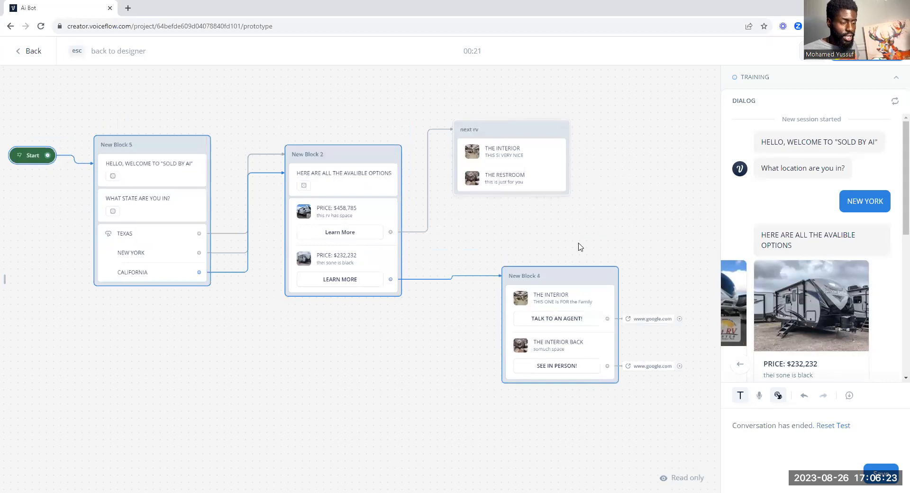
{"action": "left_click_drag", "start_coordinate": [632, 196], "coordinate": [483, 194]}
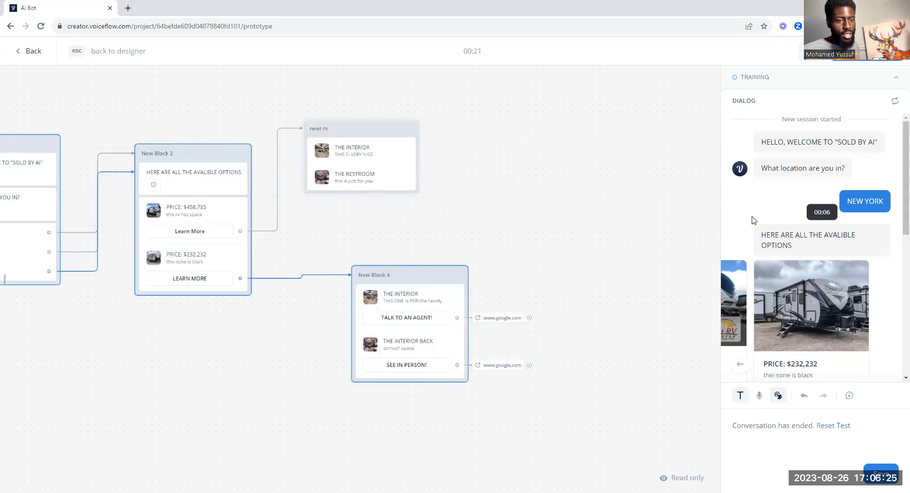
{"action": "scroll", "coordinate": [834, 303], "scroll_direction": "down", "scroll_amount": 3}
{"action": "scroll", "coordinate": [806, 301], "scroll_direction": "down", "scroll_amount": 4}
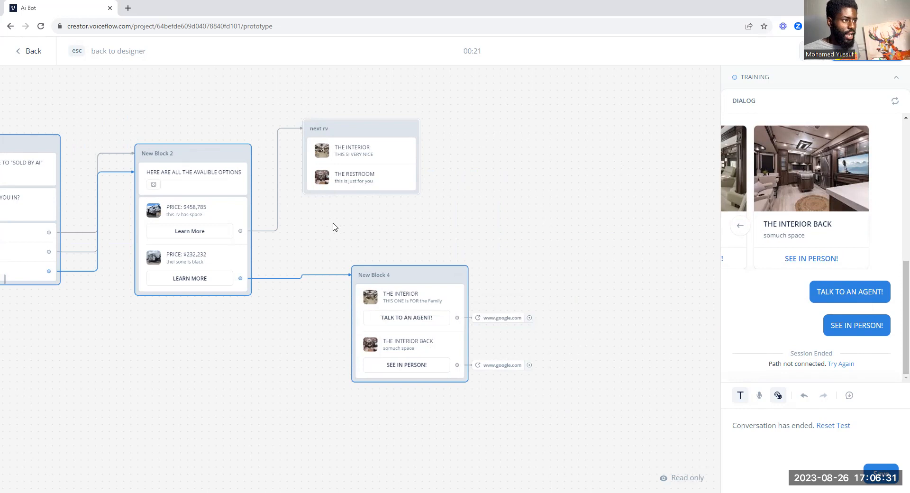
{"action": "left_click_drag", "start_coordinate": [333, 222], "coordinate": [515, 223]}
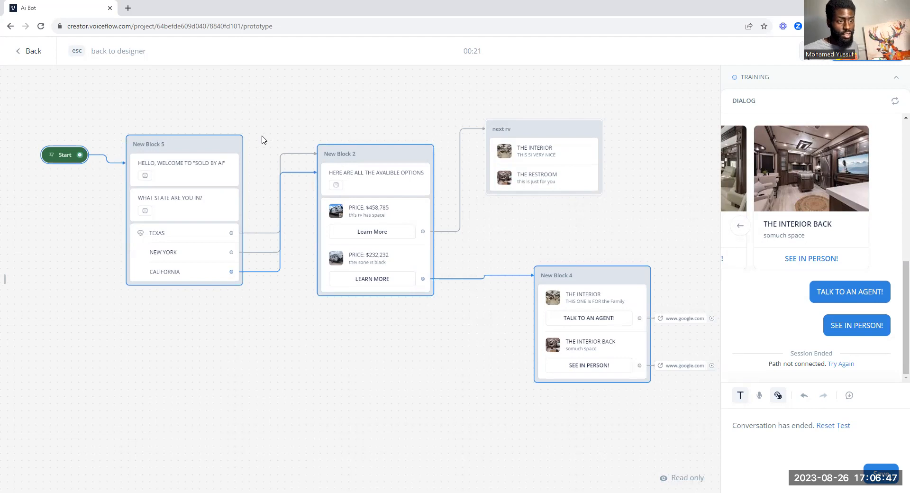
{"action": "scroll", "coordinate": [264, 140], "scroll_direction": "up", "scroll_amount": 1}
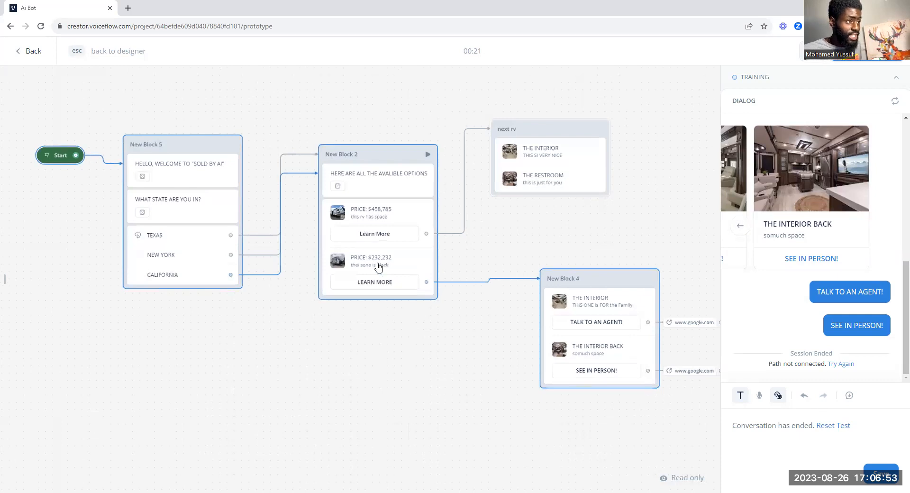
{"action": "scroll", "coordinate": [378, 267], "scroll_direction": "down", "scroll_amount": 1}
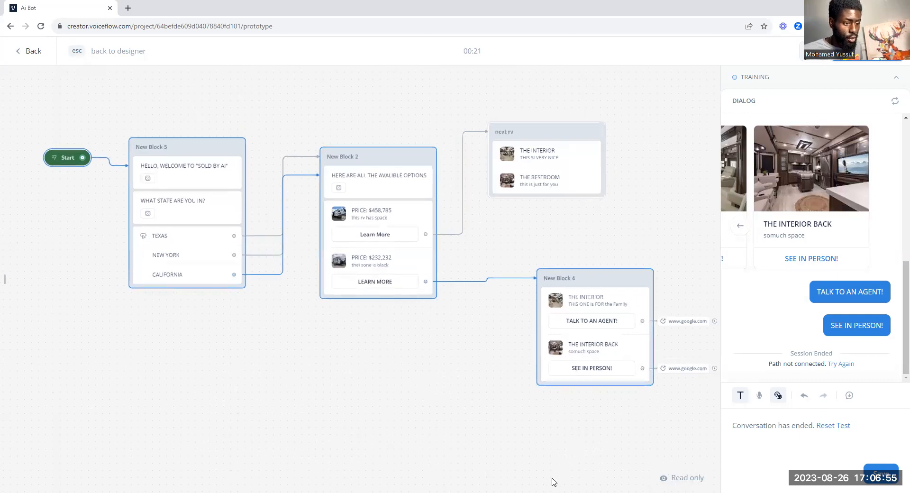